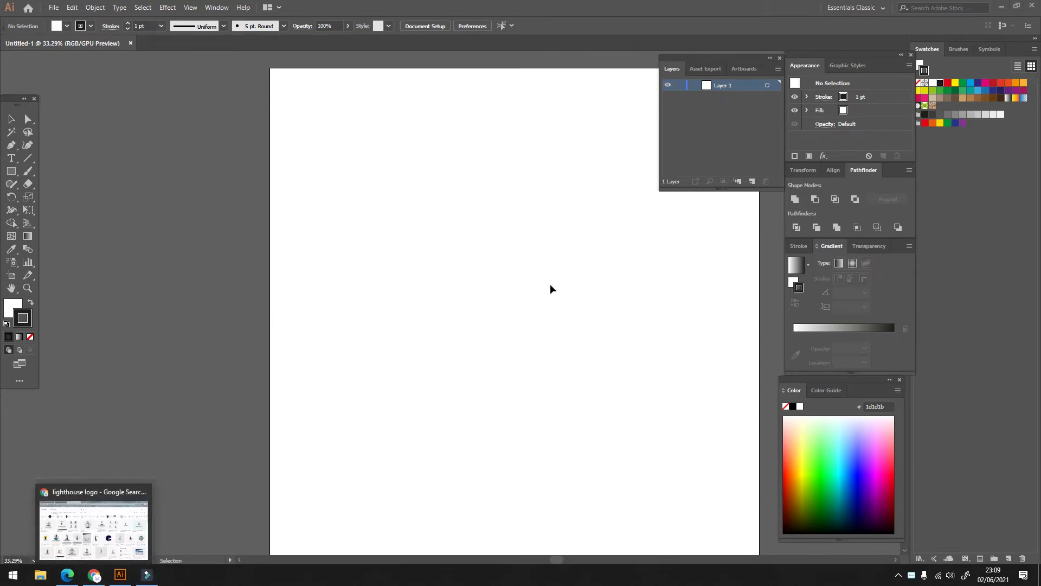
Zoom out to fit the blank artboard and bring up the Google Images 'lighthouse logo' results
{"action": "key", "text": "ctrl+minus"}
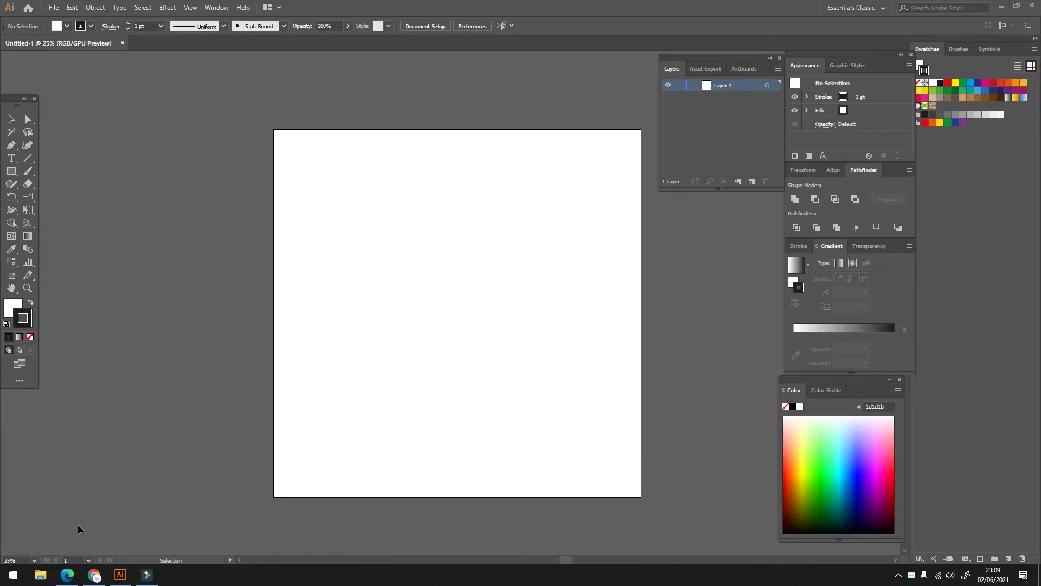
{"action": "left_click", "coordinate": [94, 575]}
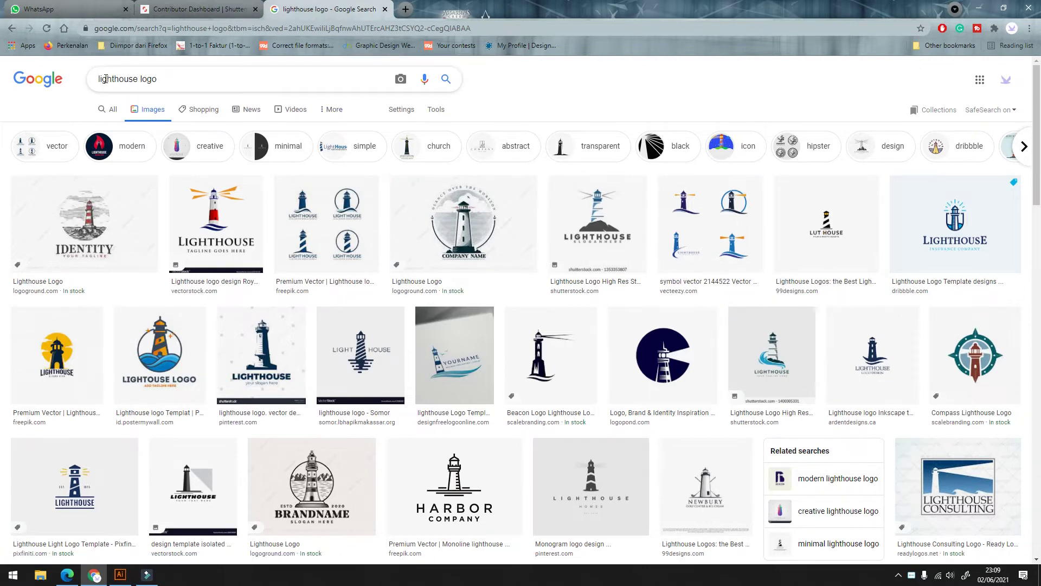
{"action": "mouse_move", "coordinate": [955, 225]}
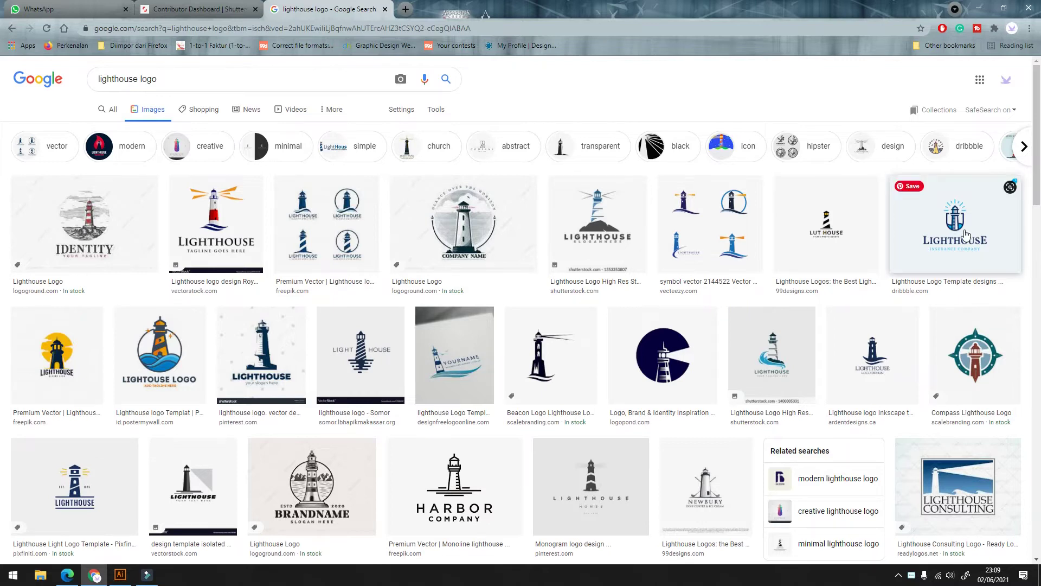
Paste the Lighthouse insurance logo onto the artboard, enlarged and moved to the upper left
{"action": "right_click", "coordinate": [952, 216]}
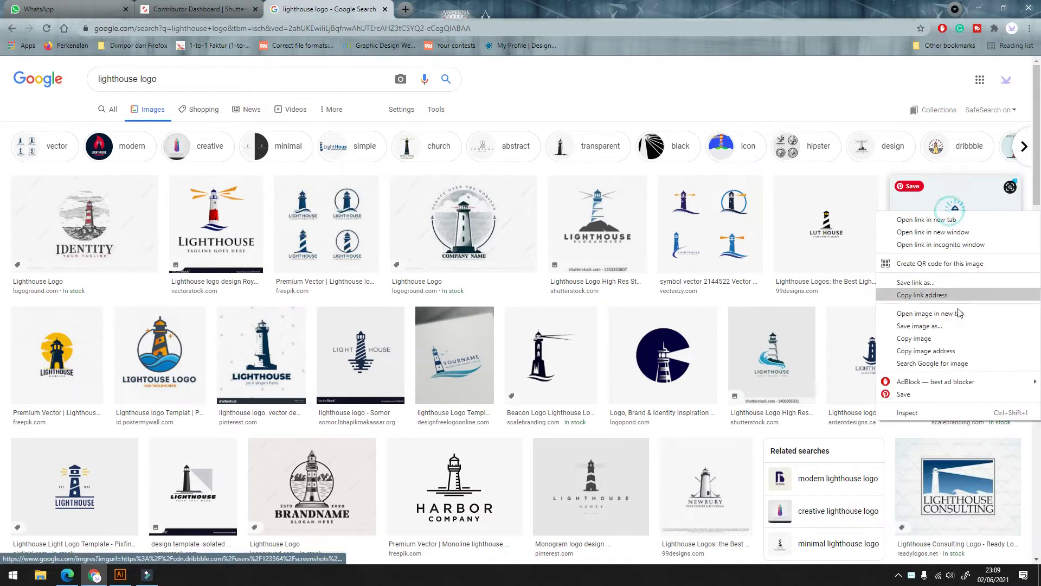
{"action": "left_click", "coordinate": [933, 339]}
{"action": "left_click", "coordinate": [115, 576]}
{"action": "key", "text": "ctrl+v"}
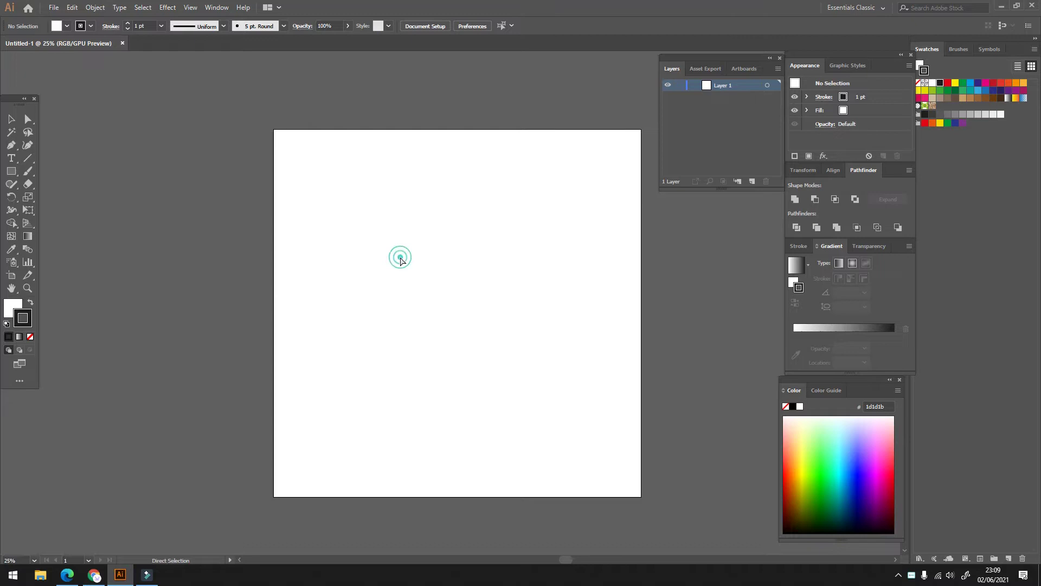
{"action": "left_click_drag", "start_coordinate": [473, 286], "coordinate": [496, 267]}
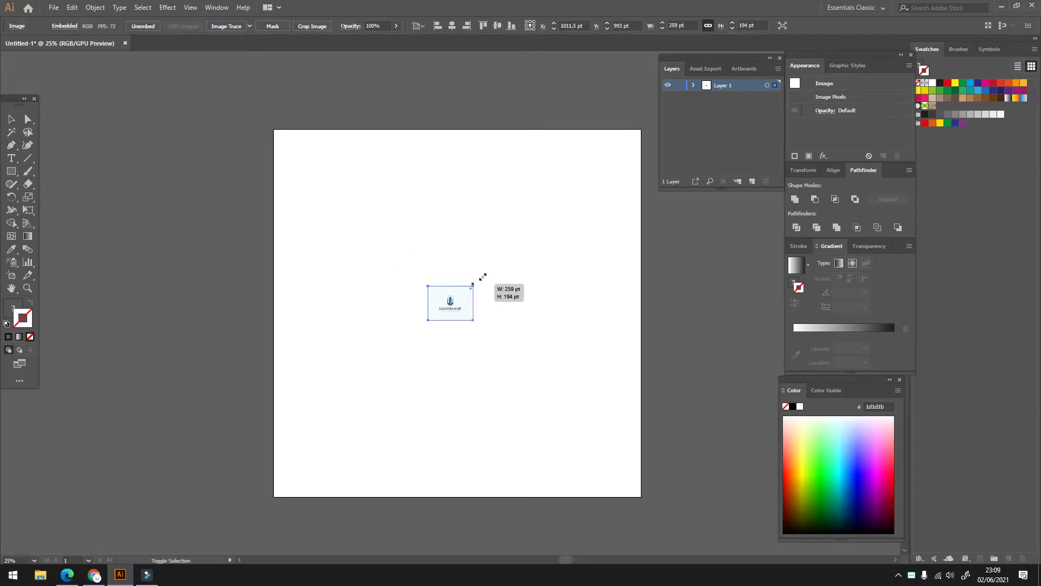
{"action": "left_click_drag", "start_coordinate": [454, 307], "coordinate": [362, 243]}
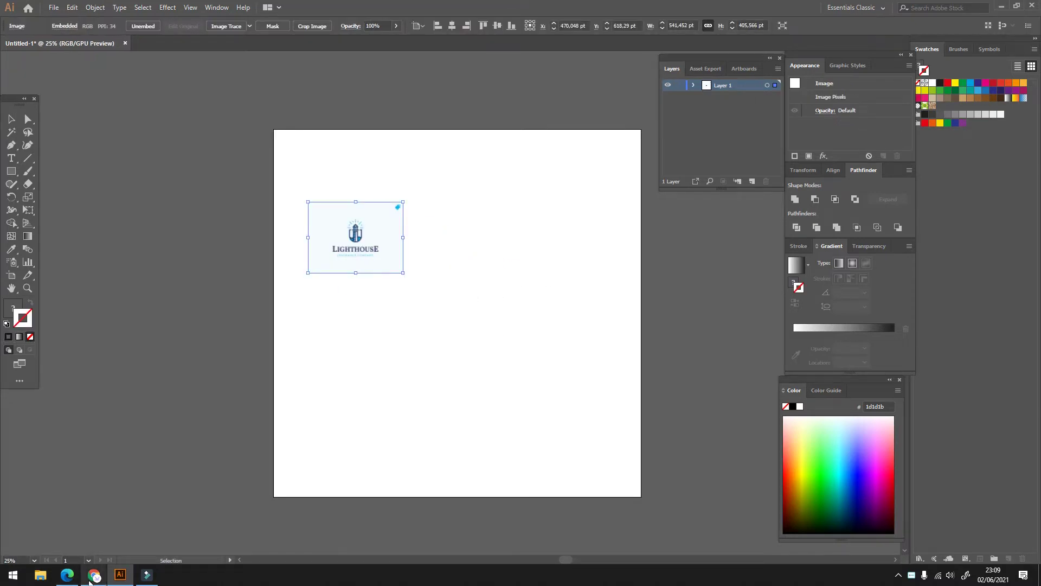
Add the Harbor Company logo, enlarged and placed beside the first logo
{"action": "left_click", "coordinate": [93, 575]}
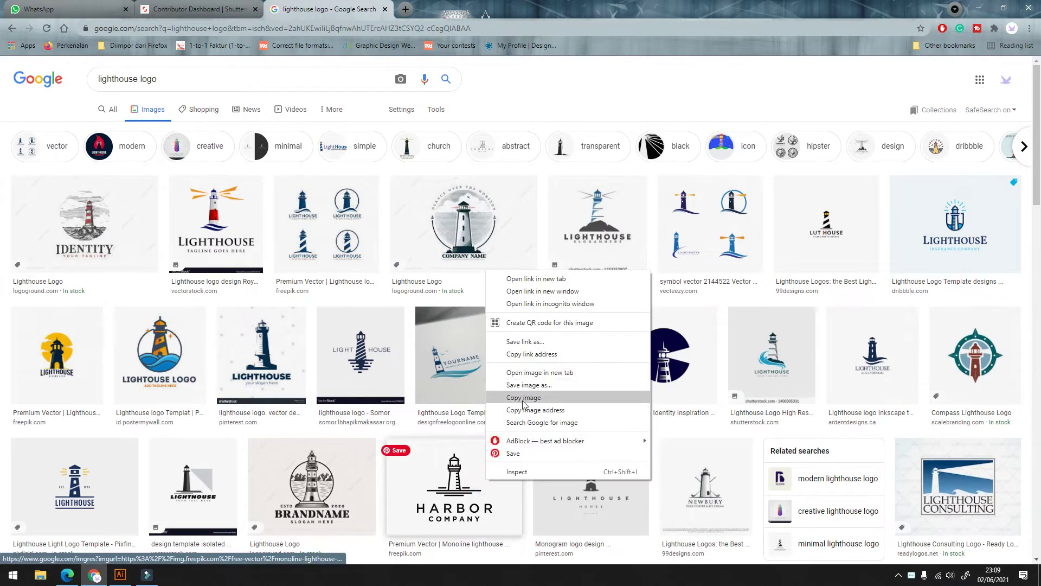
{"action": "left_click", "coordinate": [523, 397]}
{"action": "left_click", "coordinate": [120, 574]}
{"action": "key", "text": "ctrl+v"}
{"action": "mouse_move", "coordinate": [451, 293]}
{"action": "left_mouse_down"}
{"action": "mouse_move", "coordinate": [452, 213]}
{"action": "mouse_move", "coordinate": [510, 198]}
{"action": "left_mouse_up"}
{"action": "left_click_drag", "start_coordinate": [458, 239], "coordinate": [458, 247]}
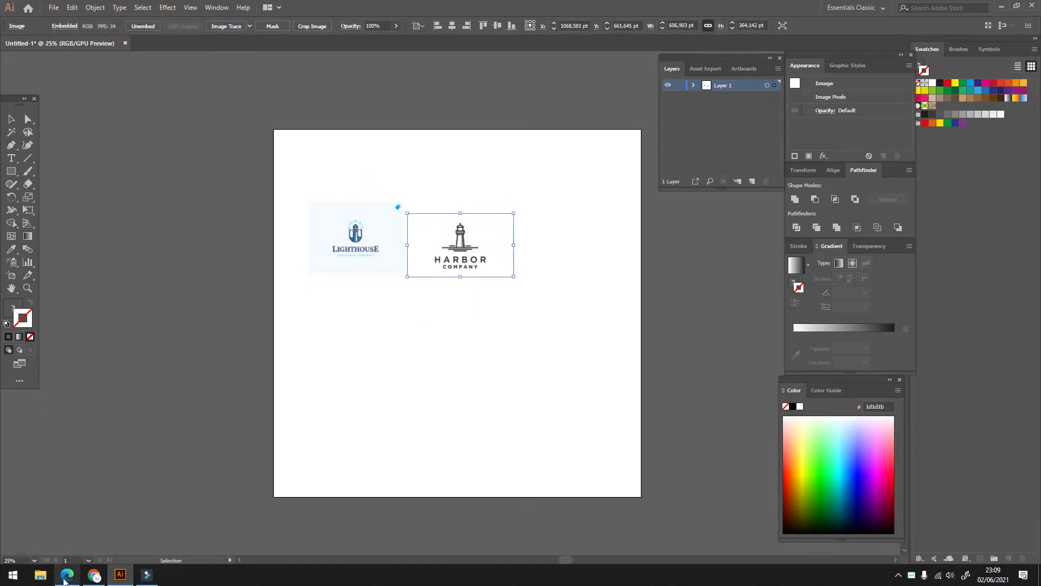
Add the Lighthouse Consulting logo below the first logo
{"action": "left_click", "coordinate": [94, 575]}
{"action": "scroll", "coordinate": [528, 382], "scroll_direction": "down", "scroll_amount": 3}
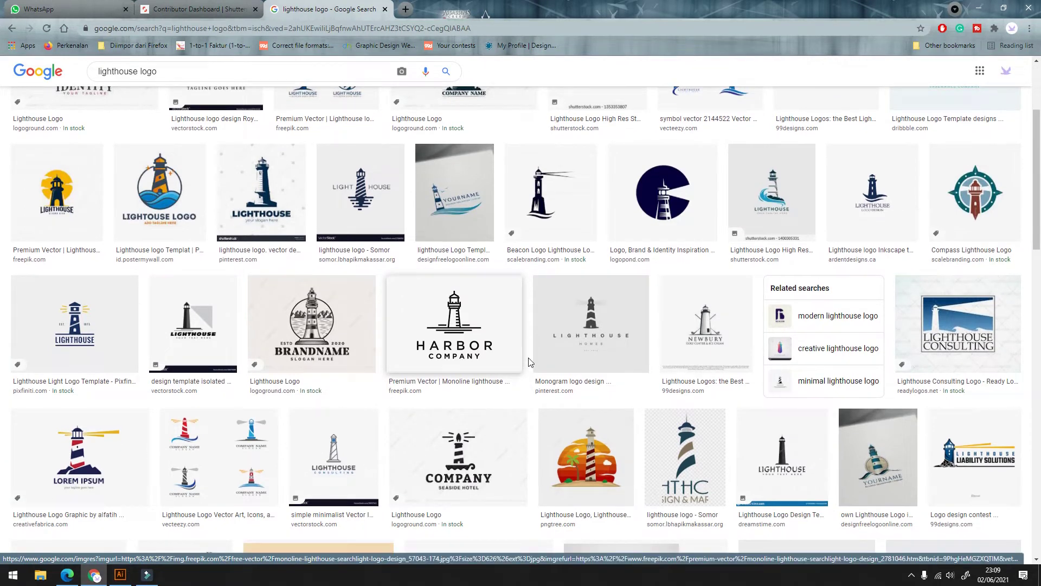
{"action": "mouse_move", "coordinate": [459, 457]}
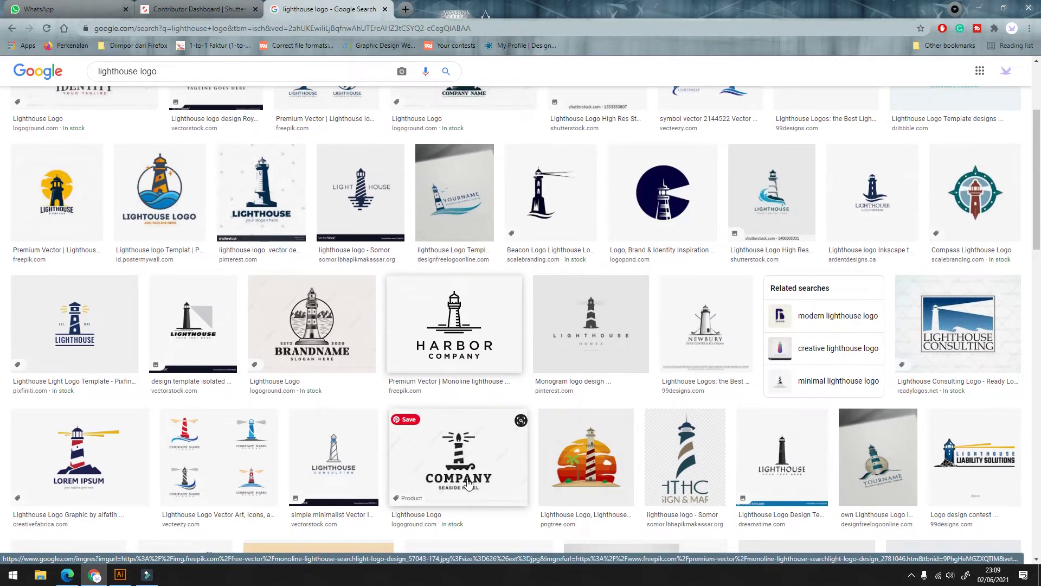
{"action": "right_click", "coordinate": [343, 454]}
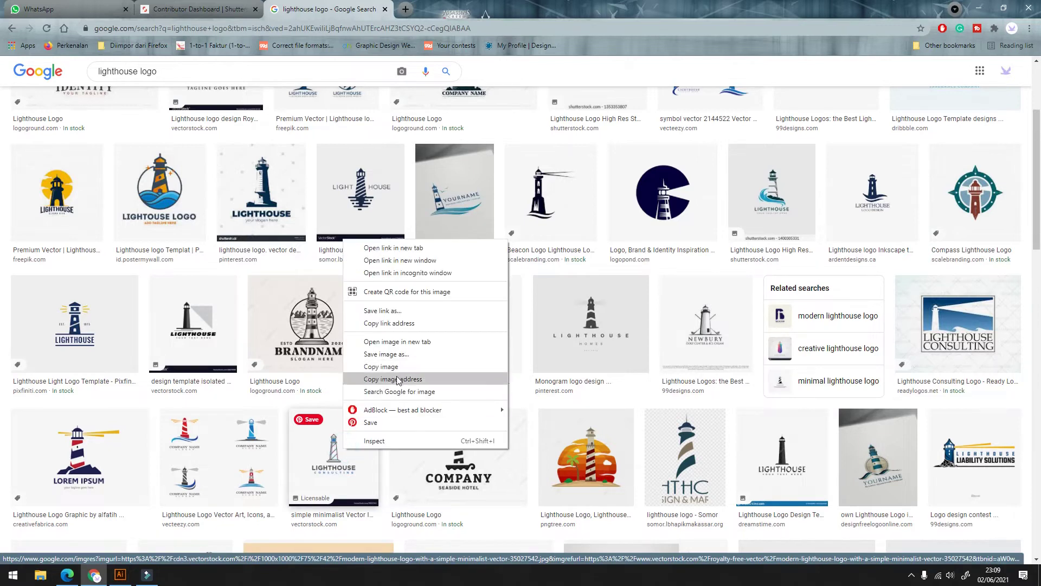
{"action": "left_click", "coordinate": [399, 364]}
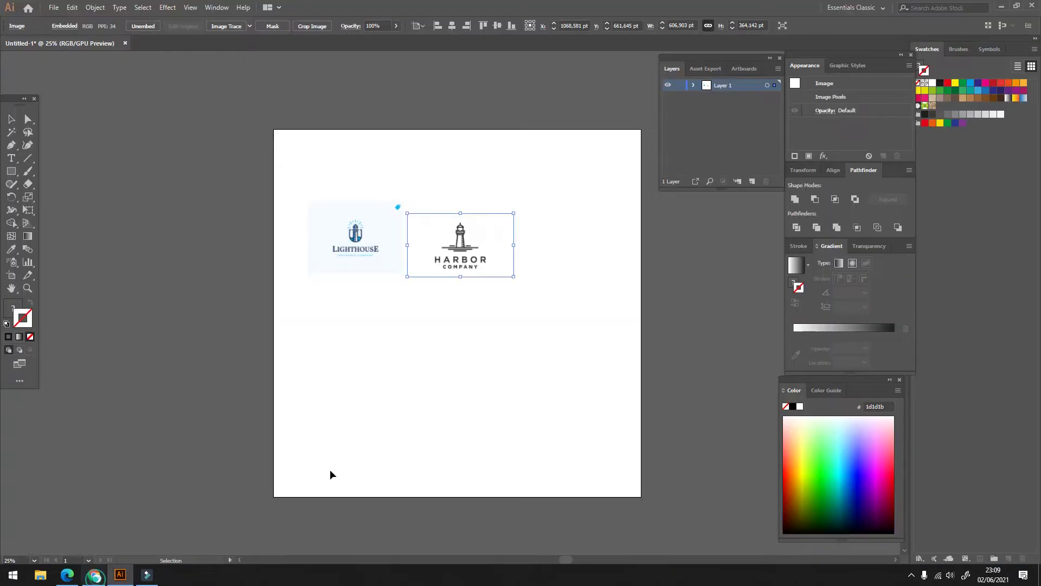
{"action": "key", "text": "ctrl+v"}
{"action": "mouse_move", "coordinate": [453, 305]}
{"action": "left_mouse_down"}
{"action": "mouse_move", "coordinate": [346, 329]}
{"action": "mouse_move", "coordinate": [401, 281]}
{"action": "left_mouse_up"}
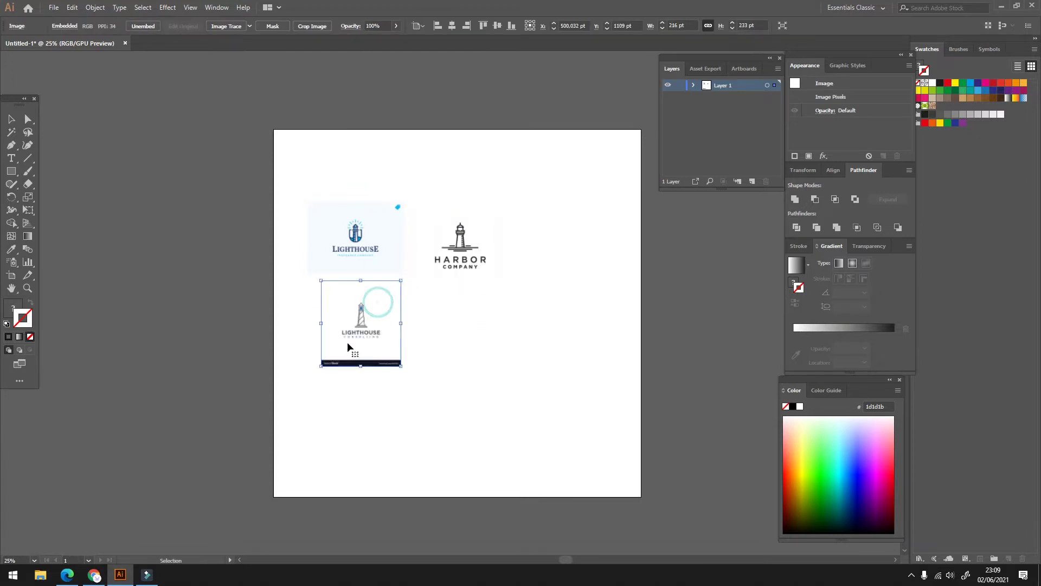
Copy the Newbury lighthouse logo image from the search results
{"action": "left_click", "coordinate": [94, 576]}
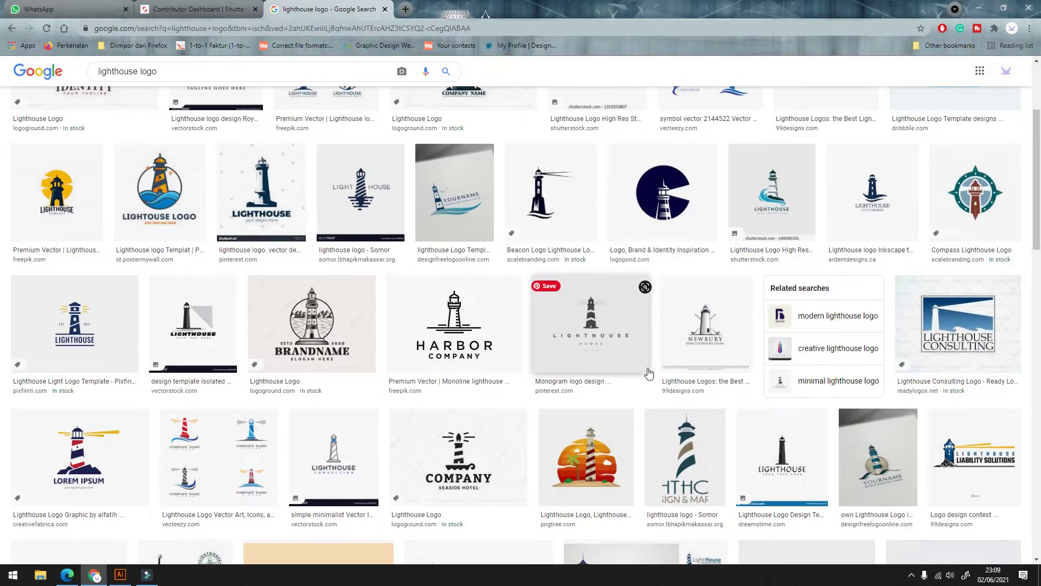
{"action": "scroll", "coordinate": [668, 444], "scroll_direction": "up", "scroll_amount": 2}
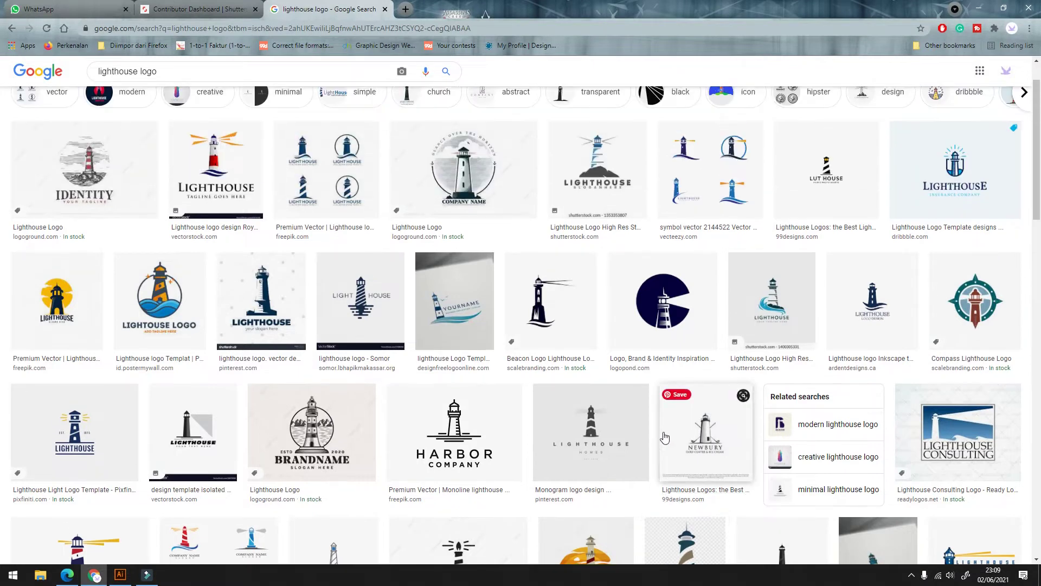
{"action": "right_click", "coordinate": [602, 413]}
{"action": "right_click", "coordinate": [709, 437]}
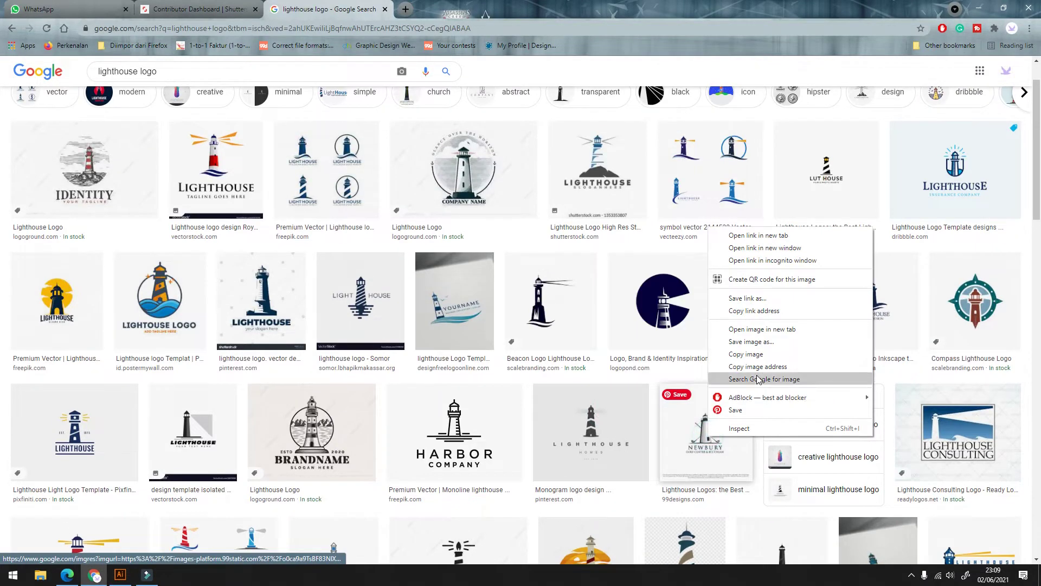
{"action": "left_click", "coordinate": [753, 355]}
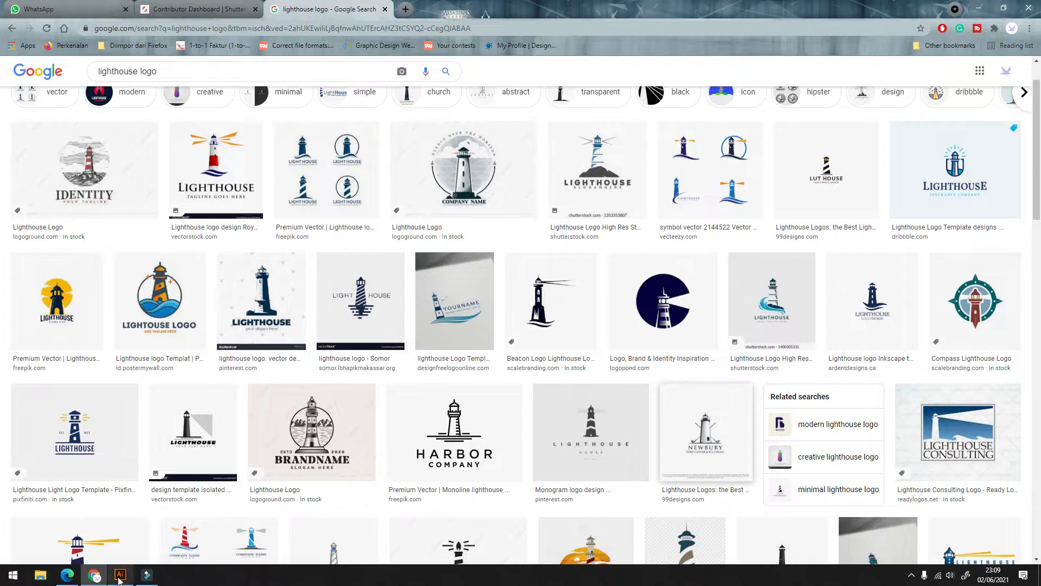
{"action": "left_click", "coordinate": [120, 575]}
Paste the Newbury logo, enlarged and placed below the Harbor logo
{"action": "left_click", "coordinate": [483, 383]}
{"action": "key", "text": "ctrl+v"}
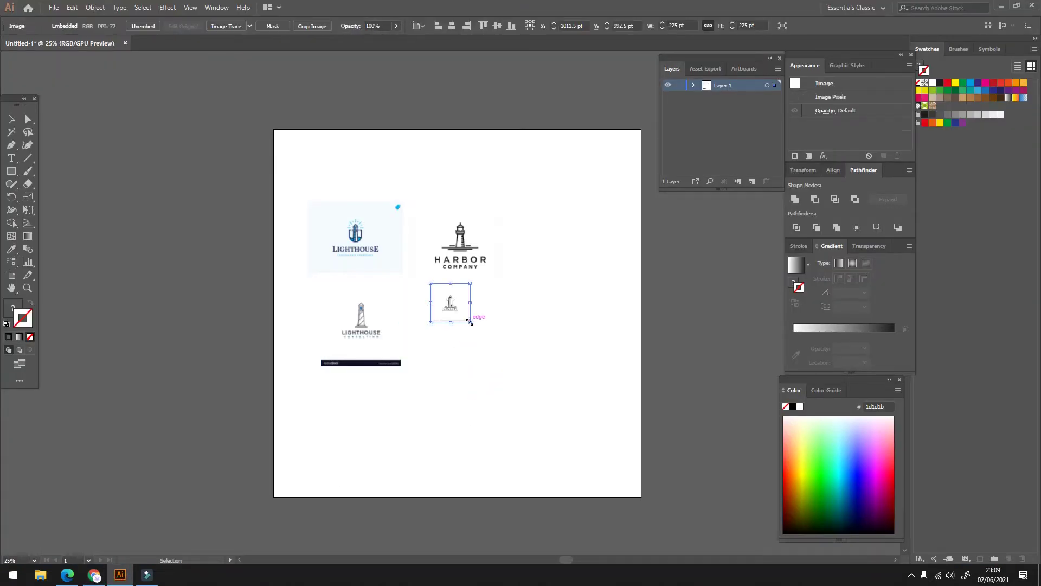
{"action": "left_click_drag", "start_coordinate": [470, 321], "coordinate": [496, 349]}
{"action": "left_click_drag", "start_coordinate": [465, 286], "coordinate": [451, 290]}
Move all four logos left together and shrink them into a compact reference grid
{"action": "left_click_drag", "start_coordinate": [537, 212], "coordinate": [334, 362]}
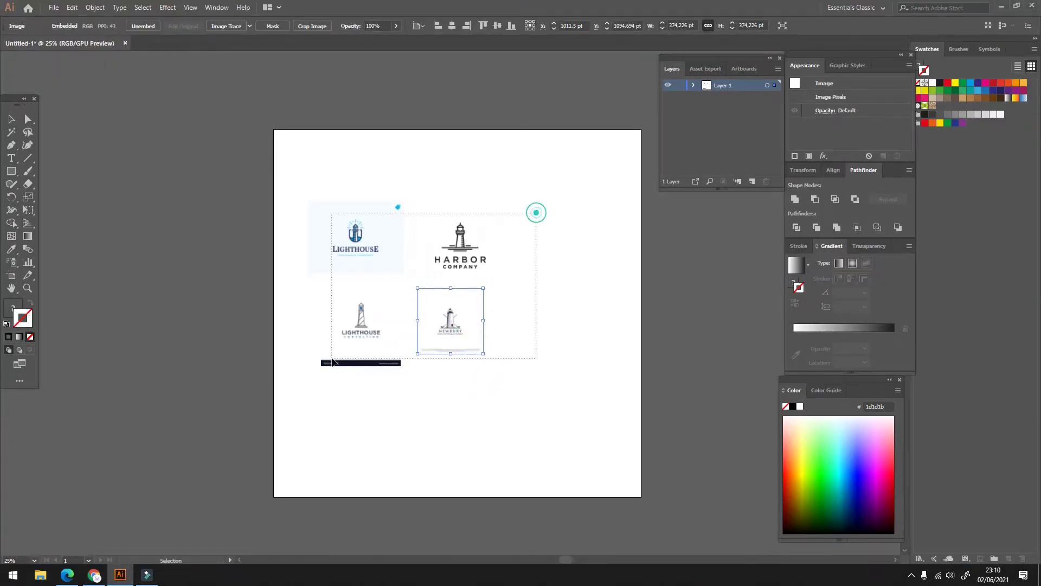
{"action": "left_click_drag", "start_coordinate": [443, 256], "coordinate": [349, 252]}
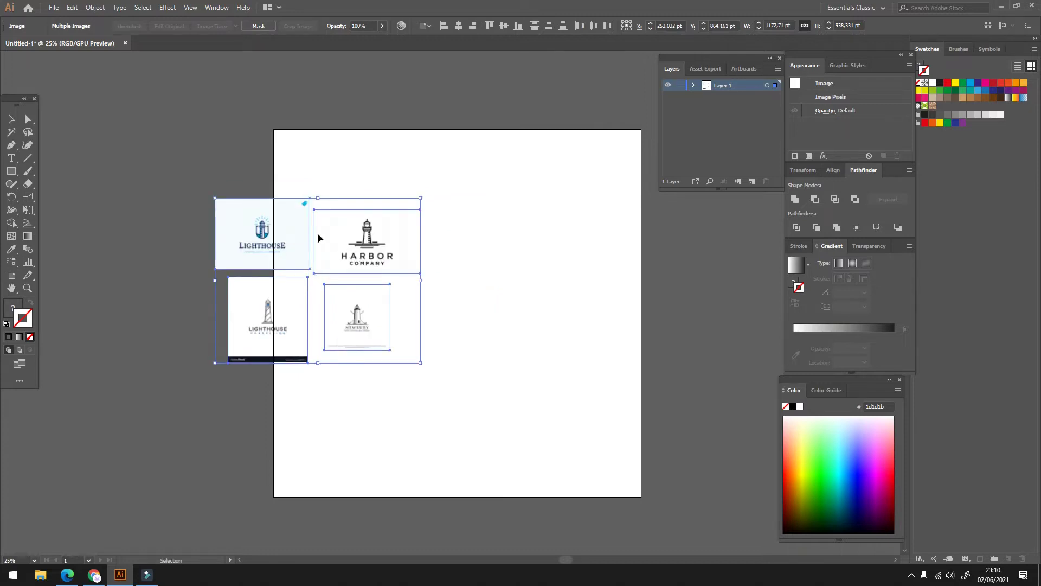
{"action": "scroll", "coordinate": [412, 233], "scroll_direction": "up", "scroll_amount": 3}
{"action": "scroll", "coordinate": [429, 250], "scroll_direction": "down", "scroll_amount": 3}
{"action": "left_click_drag", "start_coordinate": [404, 230], "coordinate": [376, 262]}
{"action": "left_click_drag", "start_coordinate": [409, 222], "coordinate": [383, 236]}
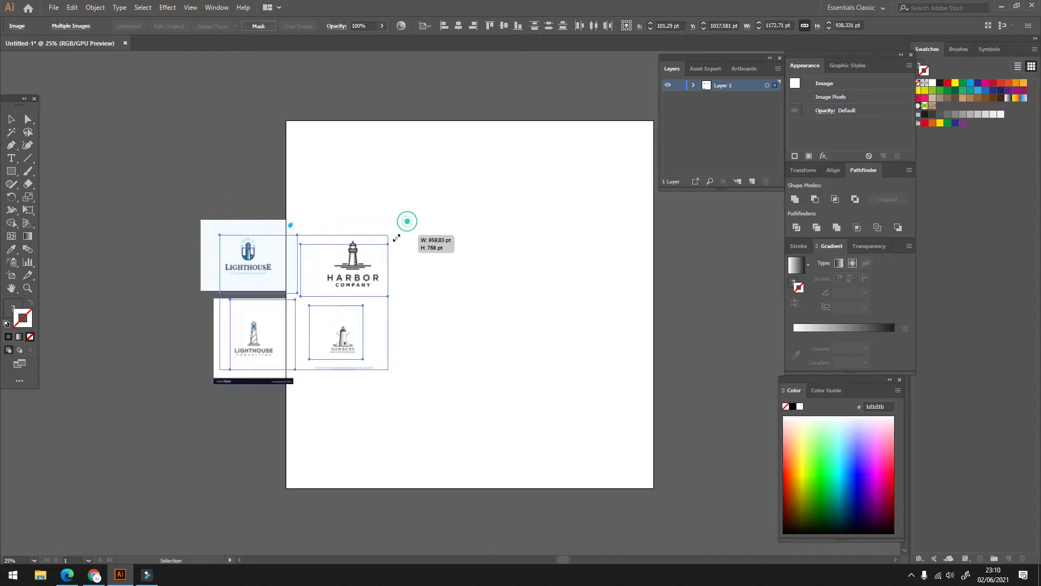
{"action": "scroll", "coordinate": [288, 271], "scroll_direction": "up", "scroll_amount": 1}
{"action": "left_click_drag", "start_coordinate": [319, 278], "coordinate": [331, 281]}
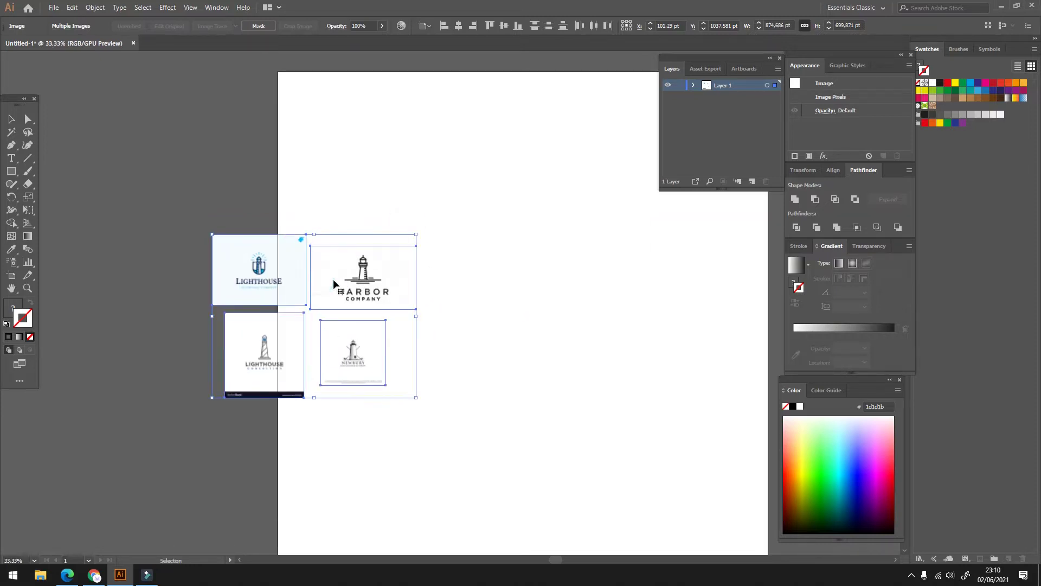
{"action": "scroll", "coordinate": [526, 315], "scroll_direction": "up", "scroll_amount": 1}
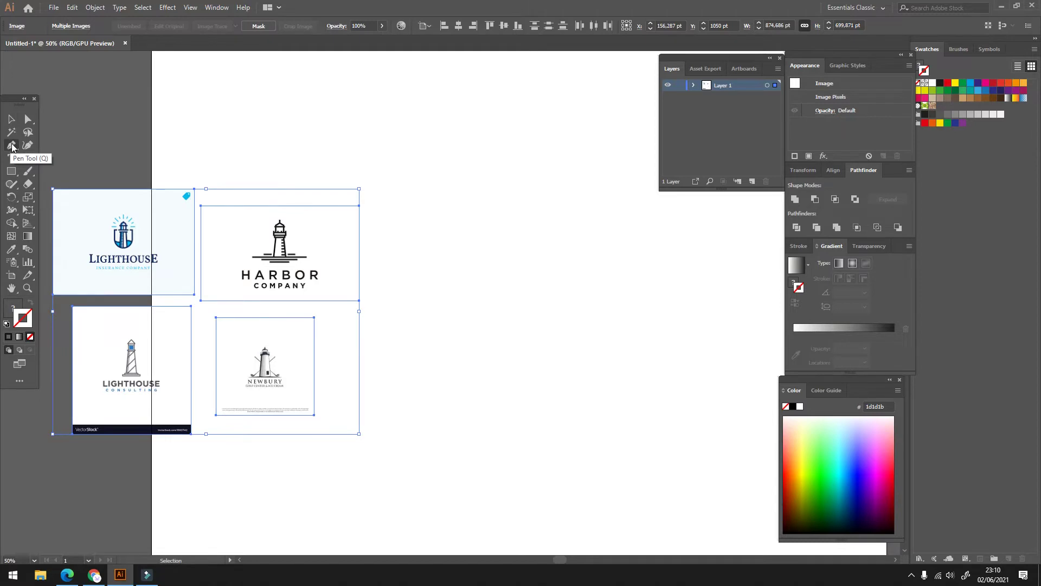
{"action": "scroll", "coordinate": [526, 221], "scroll_direction": "up", "scroll_amount": 1}
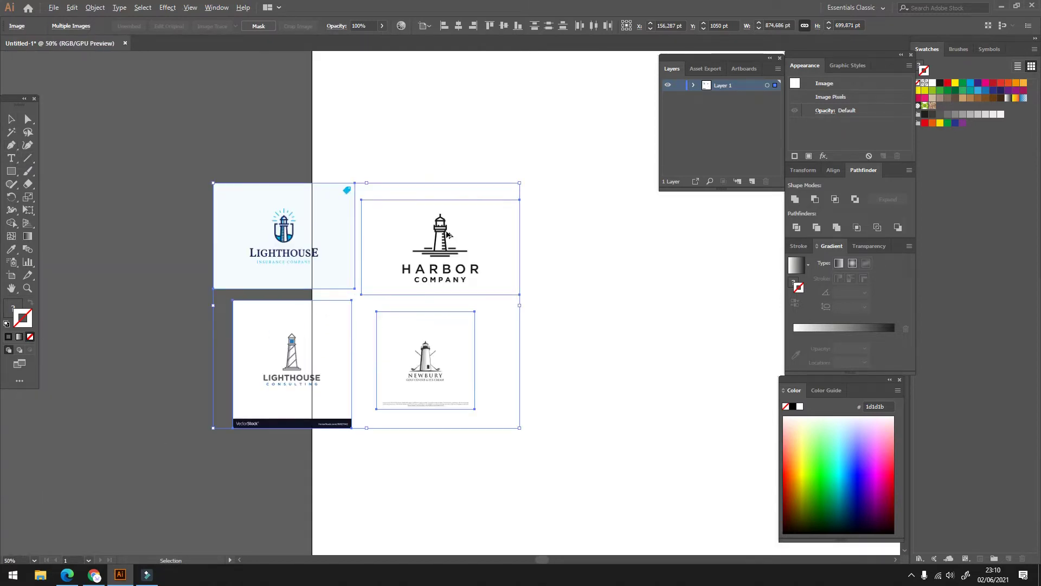
{"action": "scroll", "coordinate": [445, 226], "scroll_direction": "up", "scroll_amount": 1}
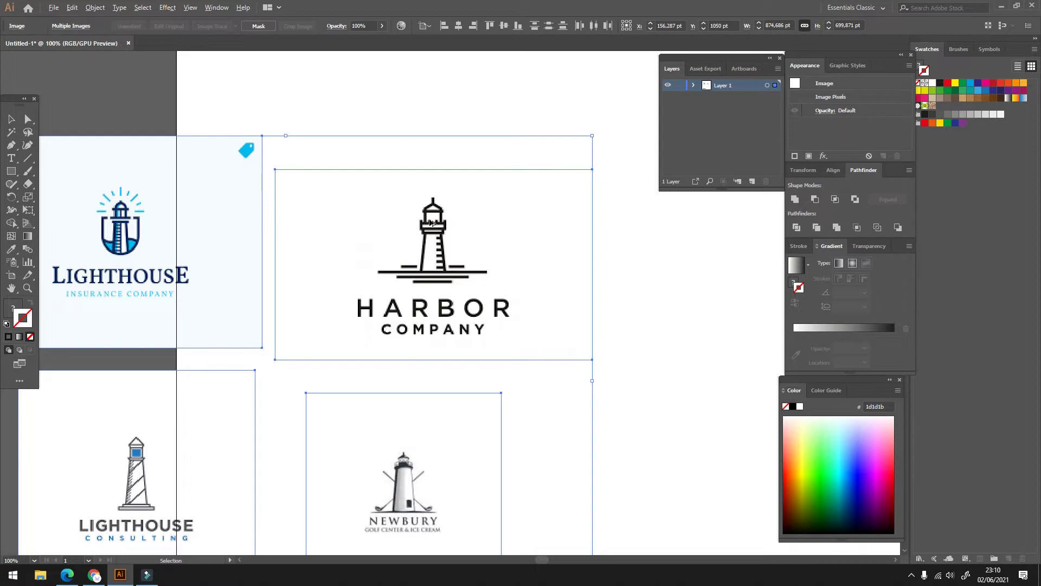
{"action": "scroll", "coordinate": [434, 225], "scroll_direction": "up", "scroll_amount": 1}
{"action": "scroll", "coordinate": [442, 244], "scroll_direction": "down", "scroll_amount": 1}
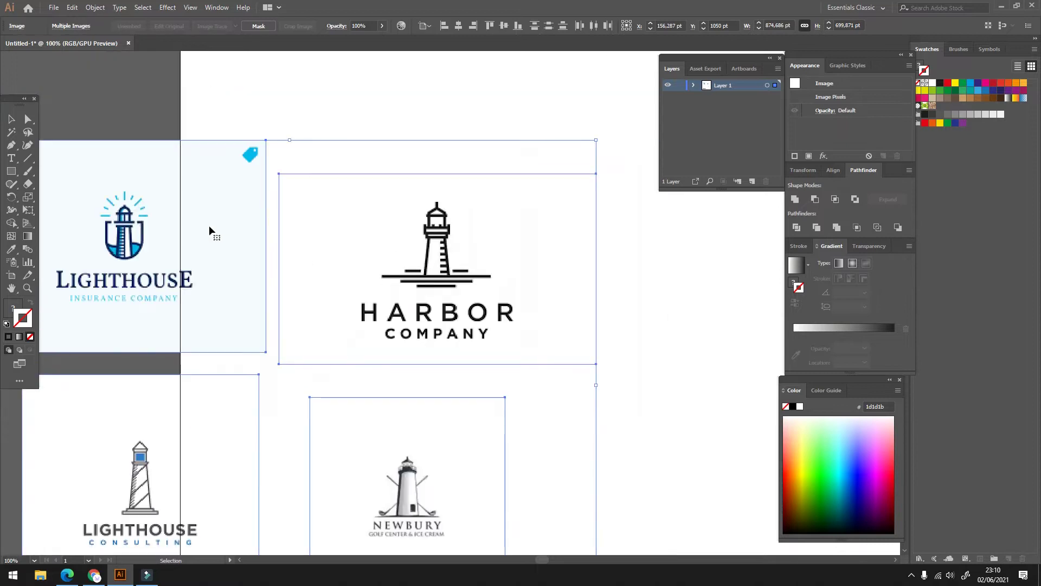
{"action": "scroll", "coordinate": [232, 237], "scroll_direction": "down", "scroll_amount": 1}
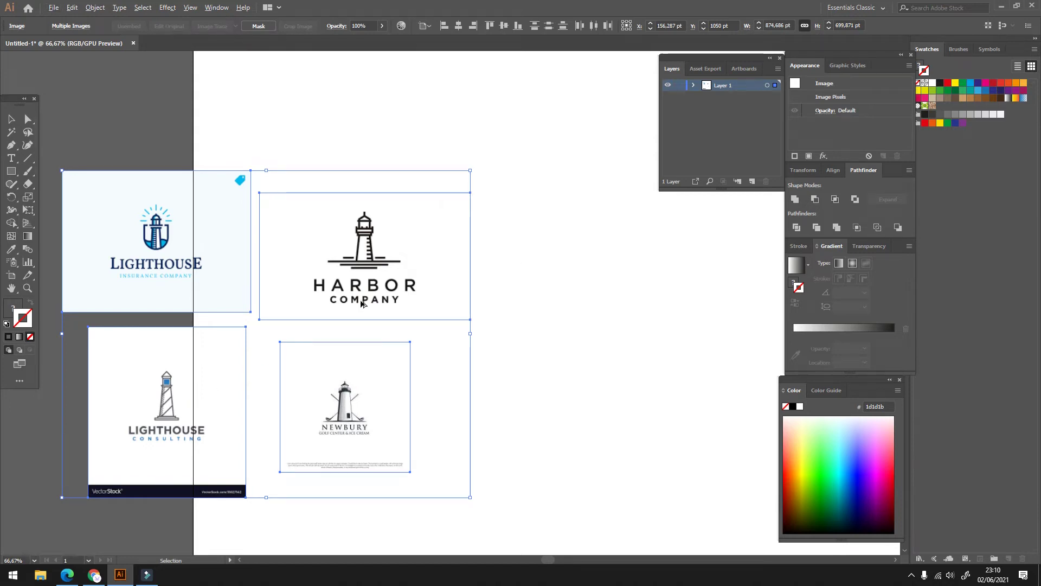
{"action": "scroll", "coordinate": [360, 299], "scroll_direction": "up", "scroll_amount": 1}
{"action": "scroll", "coordinate": [214, 253], "scroll_direction": "down", "scroll_amount": 1}
{"action": "left_click", "coordinate": [11, 144]}
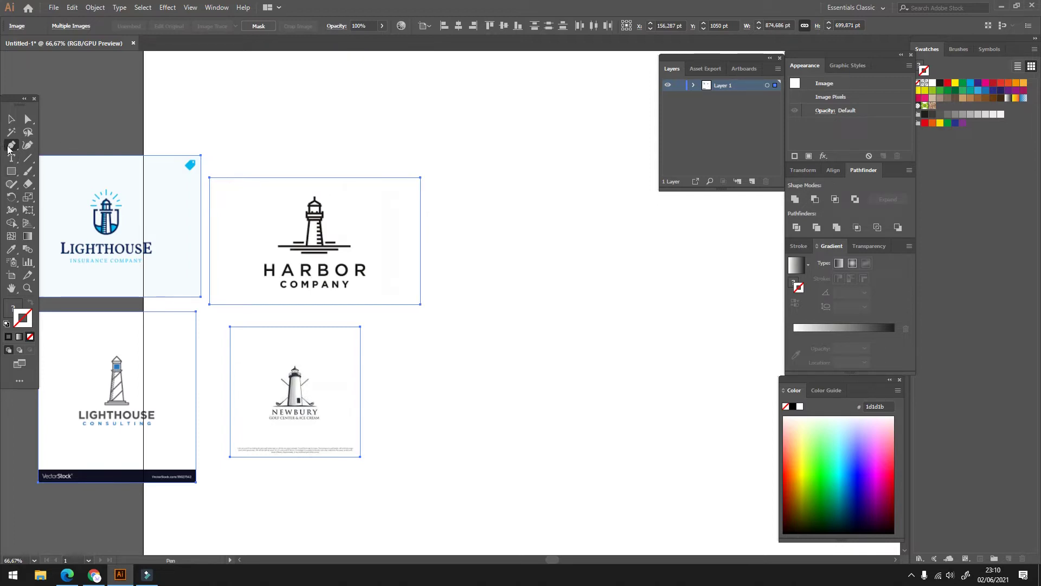
Draw a roughly 93 by 61 pt rectangular path with the Pen tool
{"action": "left_click_drag", "start_coordinate": [558, 240], "coordinate": [515, 247]}
{"action": "left_click", "coordinate": [515, 240]}
{"action": "left_click", "coordinate": [515, 270]}
{"action": "left_click", "coordinate": [558, 269]}
{"action": "left_click", "coordinate": [11, 118]}
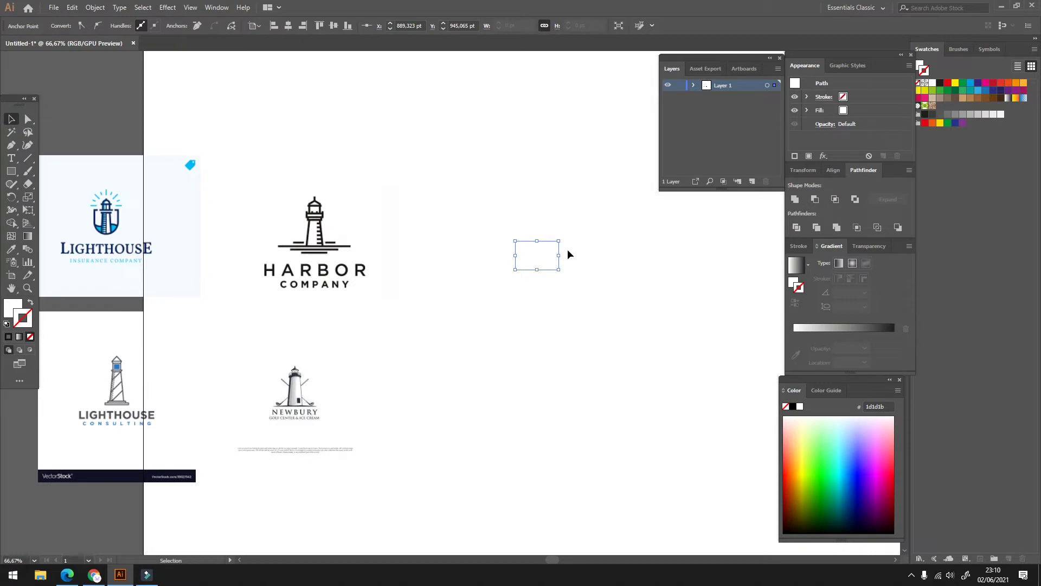
Swap the rectangle to a stroke with no fill and toggle Smart Guides
{"action": "left_click_drag", "start_coordinate": [572, 225], "coordinate": [494, 287]}
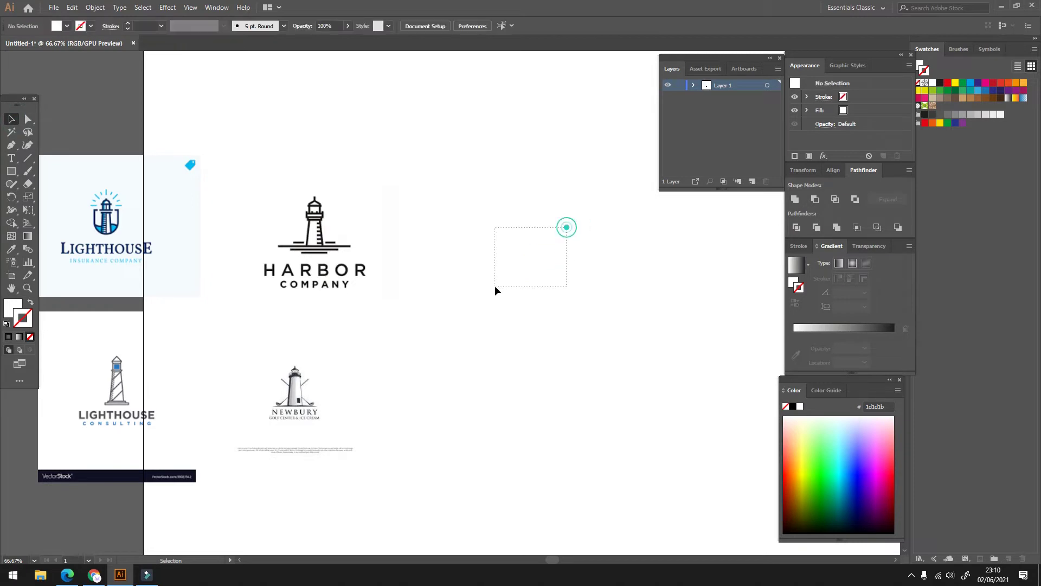
{"action": "left_click", "coordinate": [31, 303]}
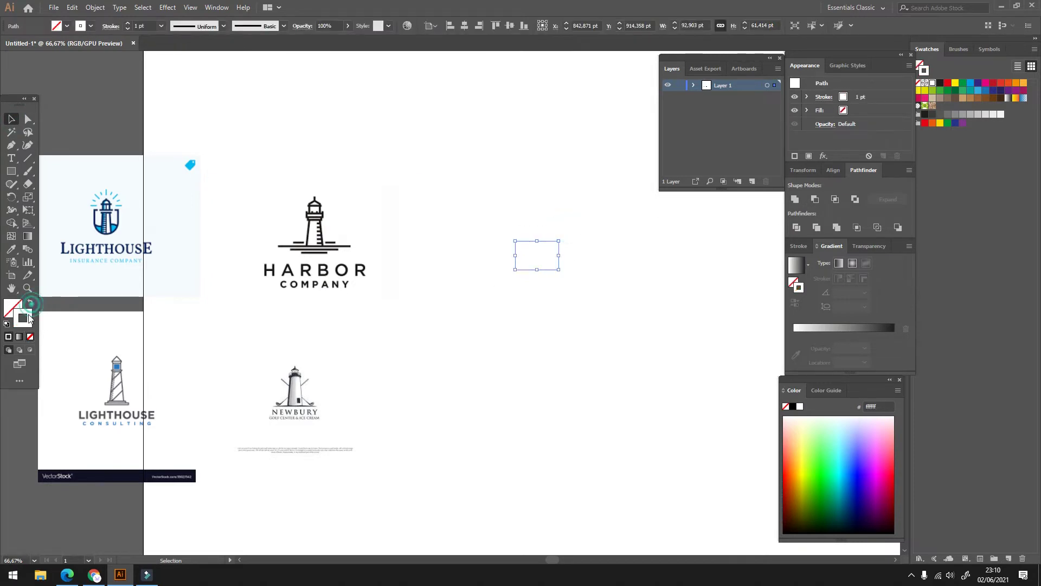
{"action": "left_click", "coordinate": [216, 8]}
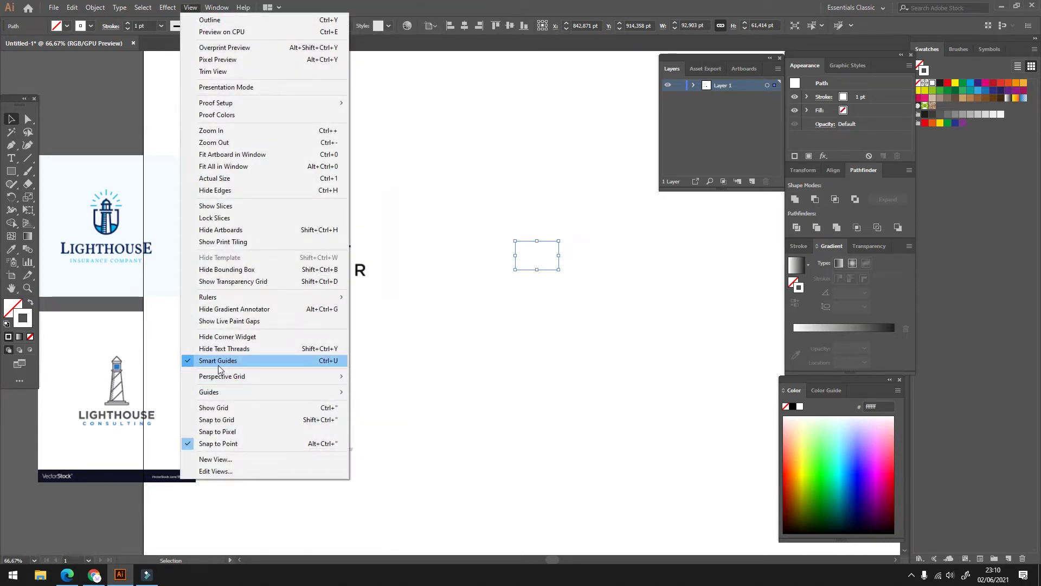
{"action": "left_click", "coordinate": [227, 366]}
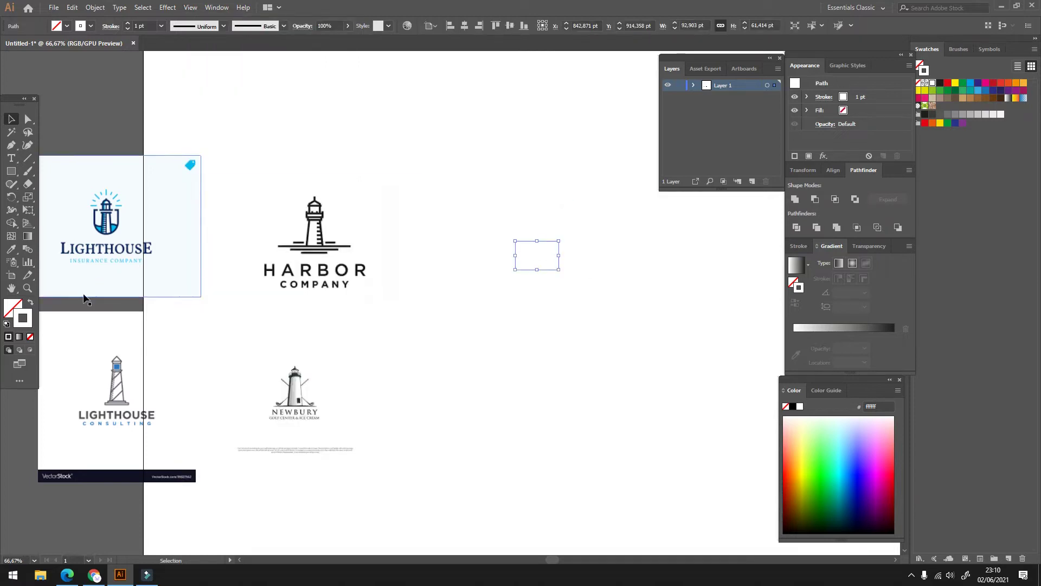
Give the bracket a black 7 pt stroke and change its corner style
{"action": "left_click", "coordinate": [793, 407]}
{"action": "type", "text": "7"}
{"action": "key", "text": "Return"}
{"action": "left_click", "coordinate": [588, 218]}
{"action": "left_click_drag", "start_coordinate": [588, 219], "coordinate": [548, 255]}
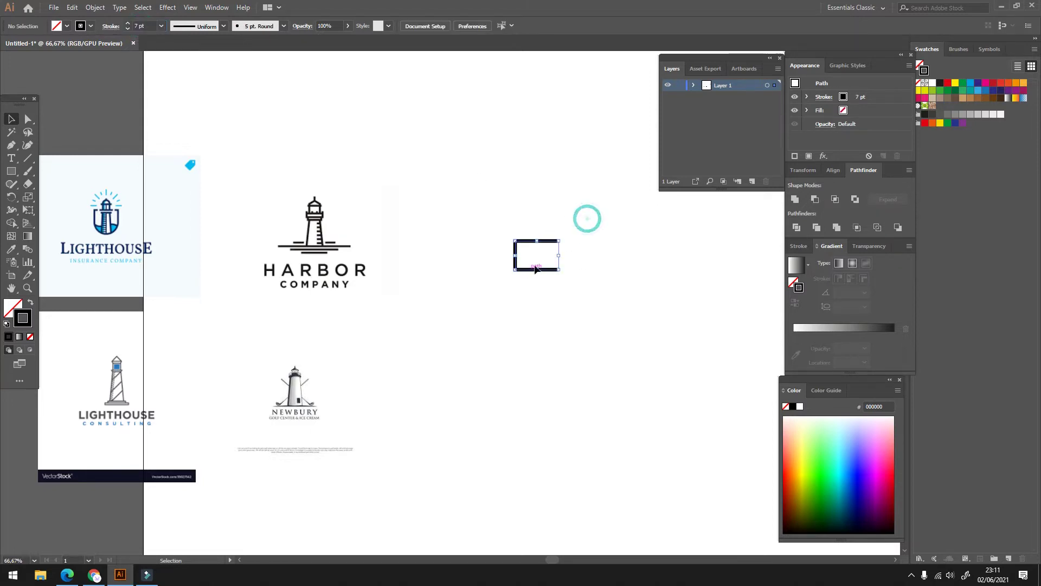
{"action": "left_click", "coordinate": [824, 97]}
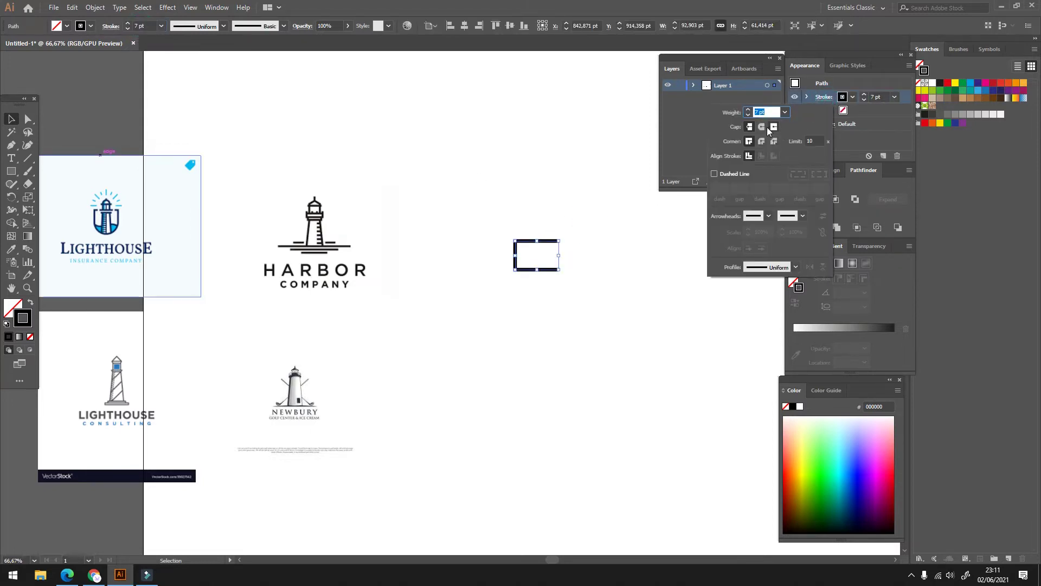
{"action": "left_click", "coordinate": [761, 142]}
{"action": "left_click", "coordinate": [609, 218]}
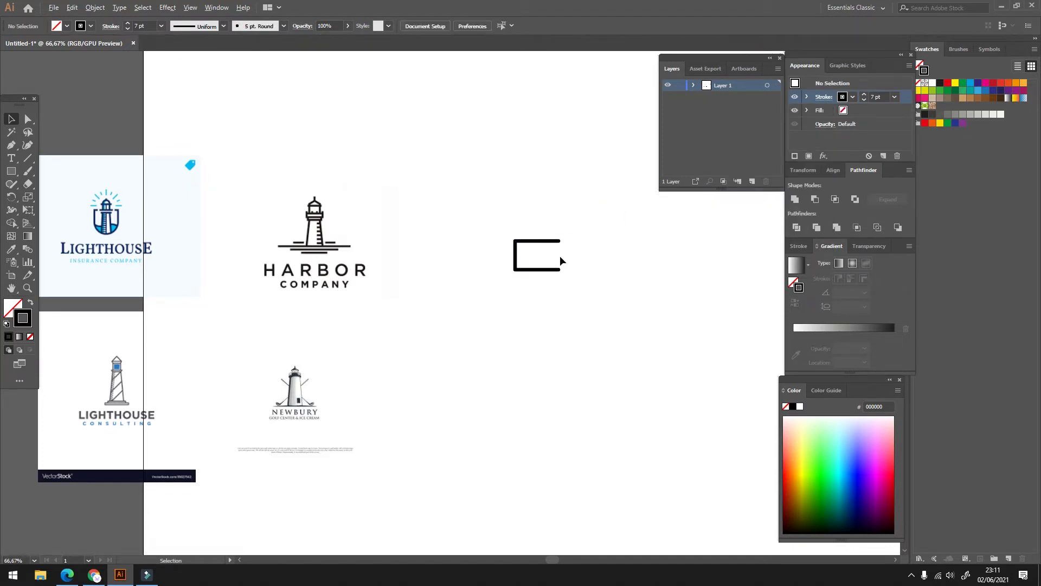
Move the reference logos up and to the right, out of the drawing area
{"action": "mouse_move", "coordinate": [280, 131]}
{"action": "left_mouse_down"}
{"action": "mouse_move", "coordinate": [95, 274]}
{"action": "mouse_move", "coordinate": [179, 233]}
{"action": "left_mouse_up"}
{"action": "left_click", "coordinate": [588, 245]}
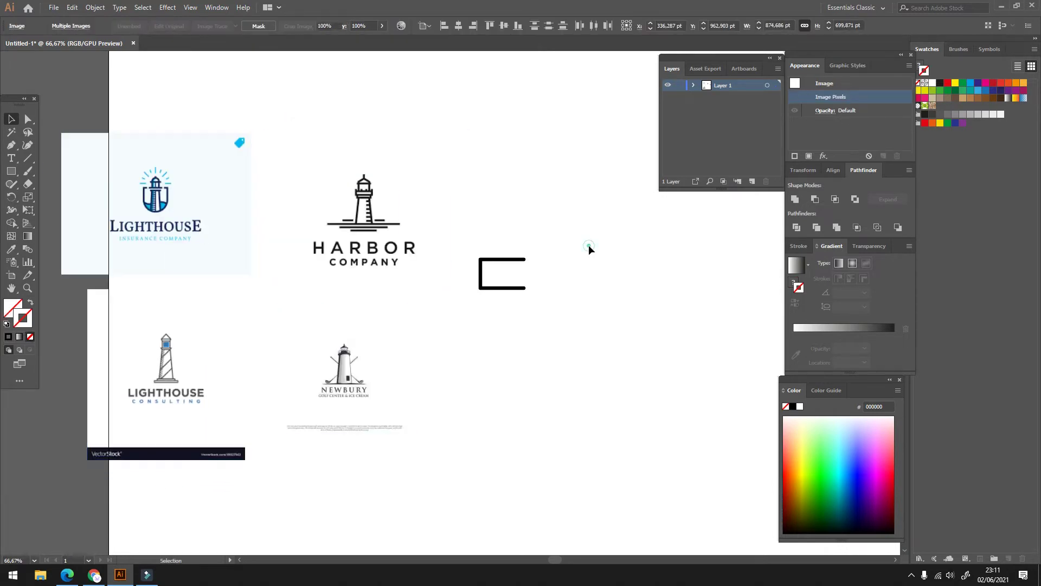
{"action": "left_click", "coordinate": [11, 145]}
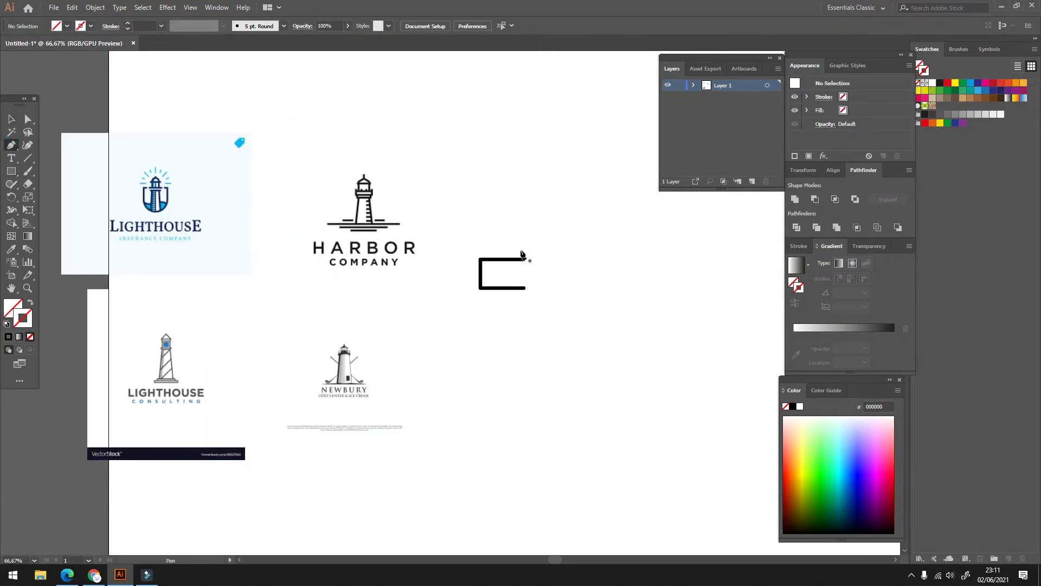
{"action": "scroll", "coordinate": [515, 257], "scroll_direction": "up", "scroll_amount": 1}
{"action": "scroll", "coordinate": [434, 260], "scroll_direction": "down", "scroll_amount": 1}
{"action": "scroll", "coordinate": [472, 295], "scroll_direction": "up", "scroll_amount": 1}
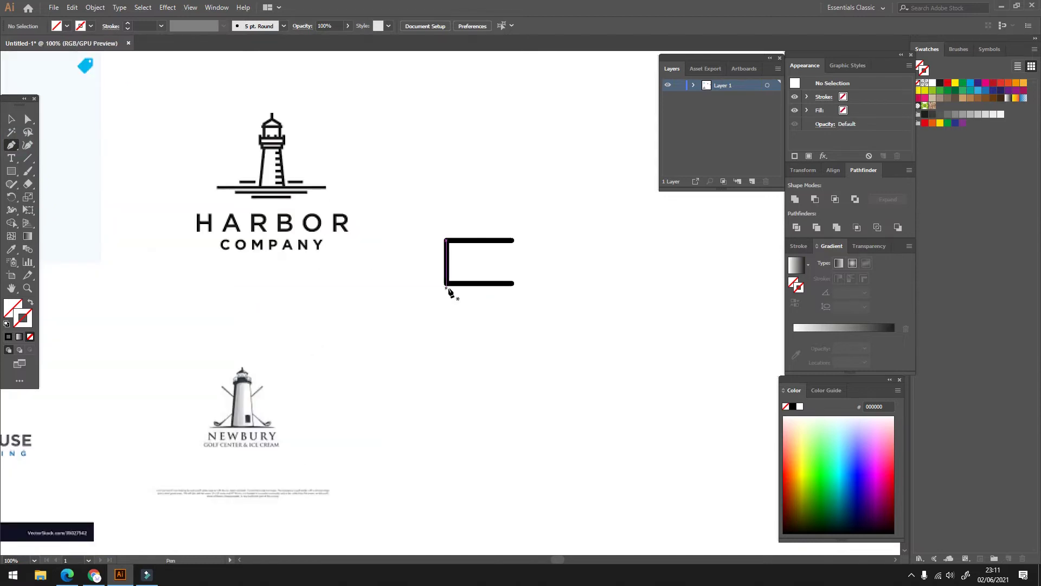
Extend the path with a slanted segment and lower bar, matching the bracket's 7 pt black stroke
{"action": "left_click", "coordinate": [447, 283]}
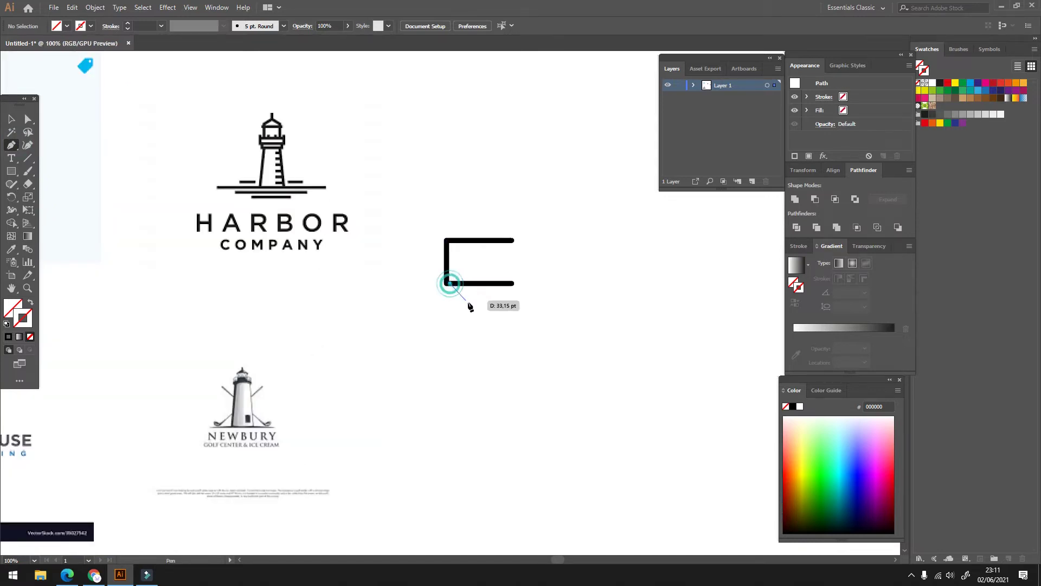
{"action": "left_click", "coordinate": [470, 303]}
{"action": "left_click", "coordinate": [511, 304]}
{"action": "left_click", "coordinate": [11, 249]}
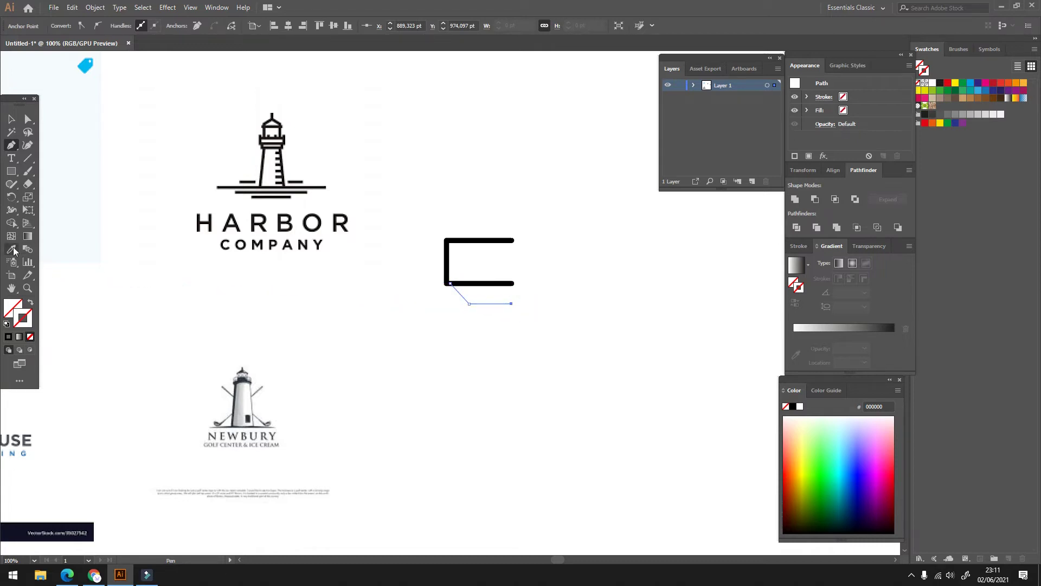
{"action": "left_click", "coordinate": [490, 240]}
{"action": "left_click", "coordinate": [11, 145]}
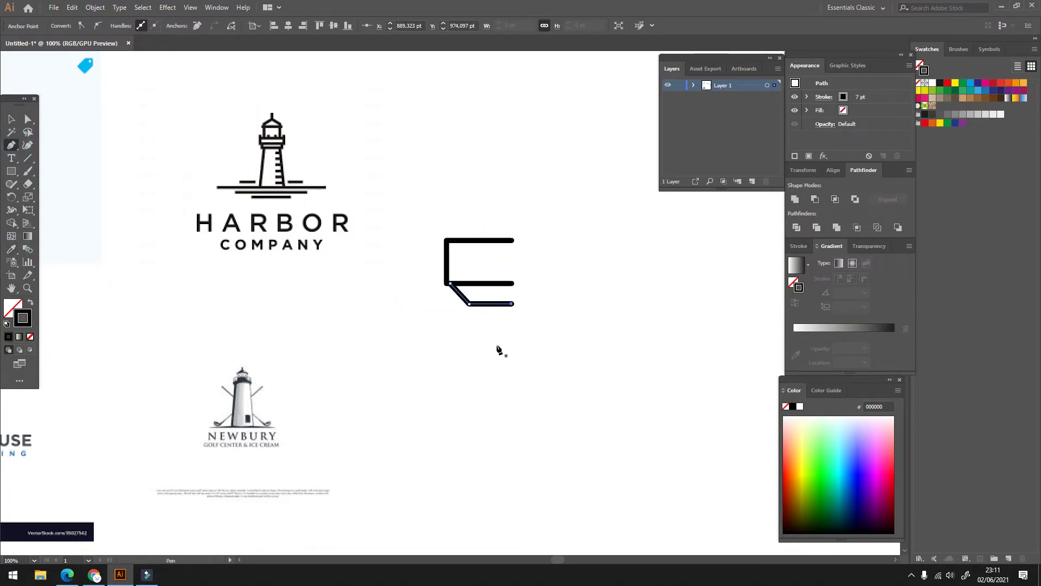
Draw a long slanted line up to the lower bar's end, then raise its bottom anchor
{"action": "scroll", "coordinate": [493, 263], "scroll_direction": "down", "scroll_amount": 1, "text": "alt"}
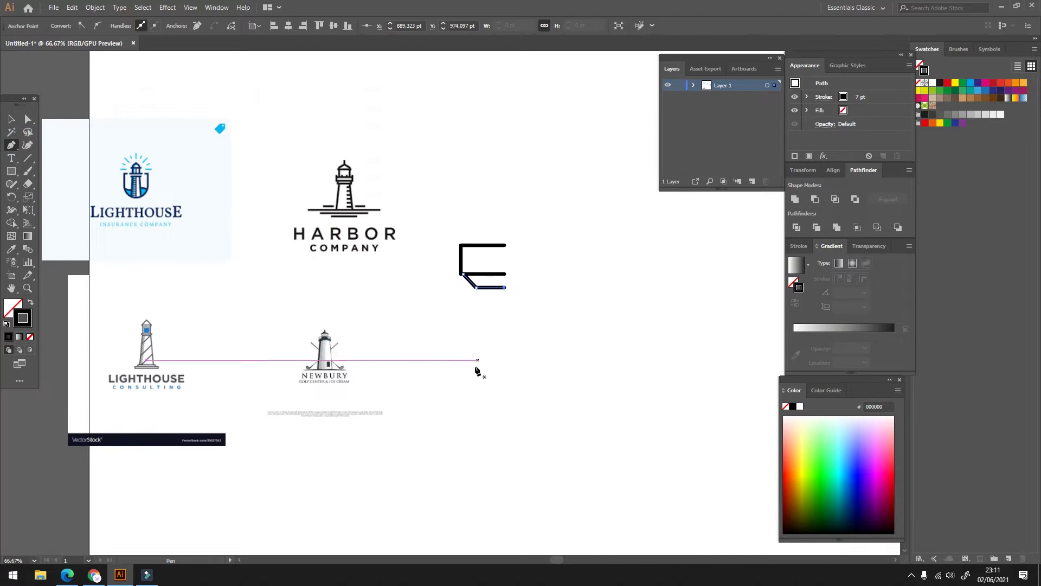
{"action": "left_click", "coordinate": [463, 427]}
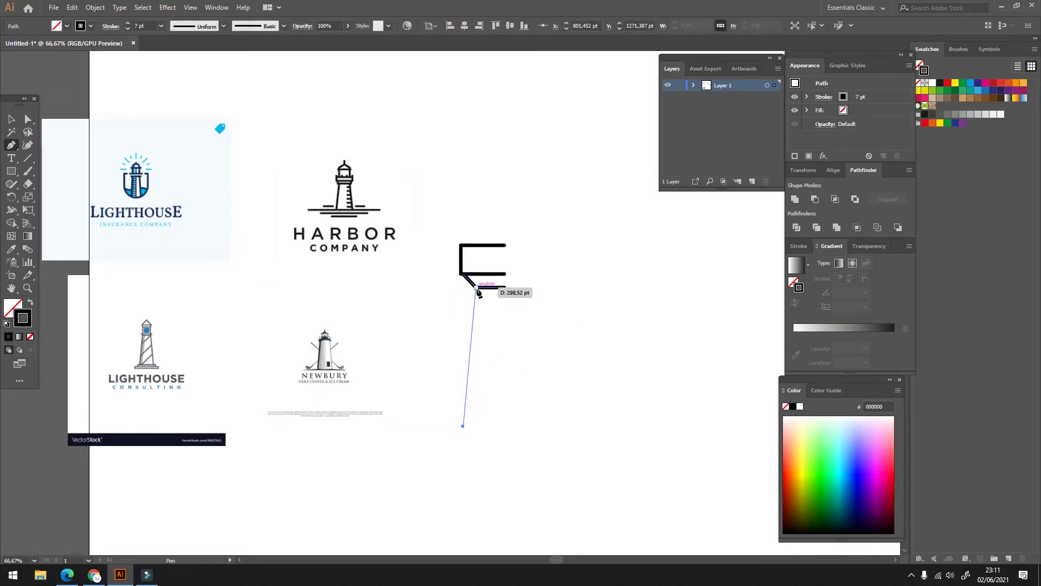
{"action": "left_click", "coordinate": [476, 288]}
{"action": "left_click", "coordinate": [27, 119]}
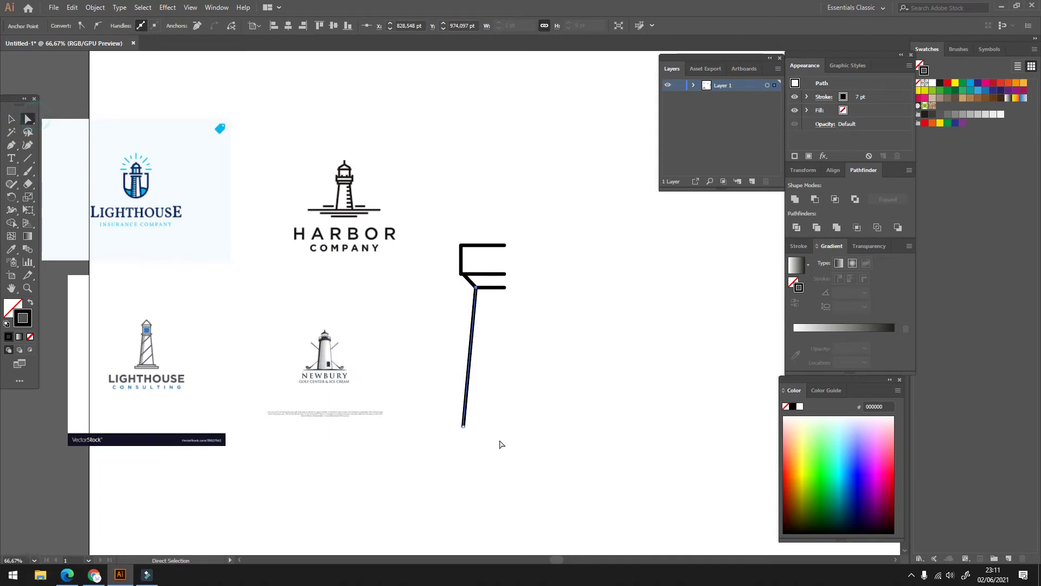
{"action": "left_click", "coordinate": [473, 390], "text": "ctrl"}
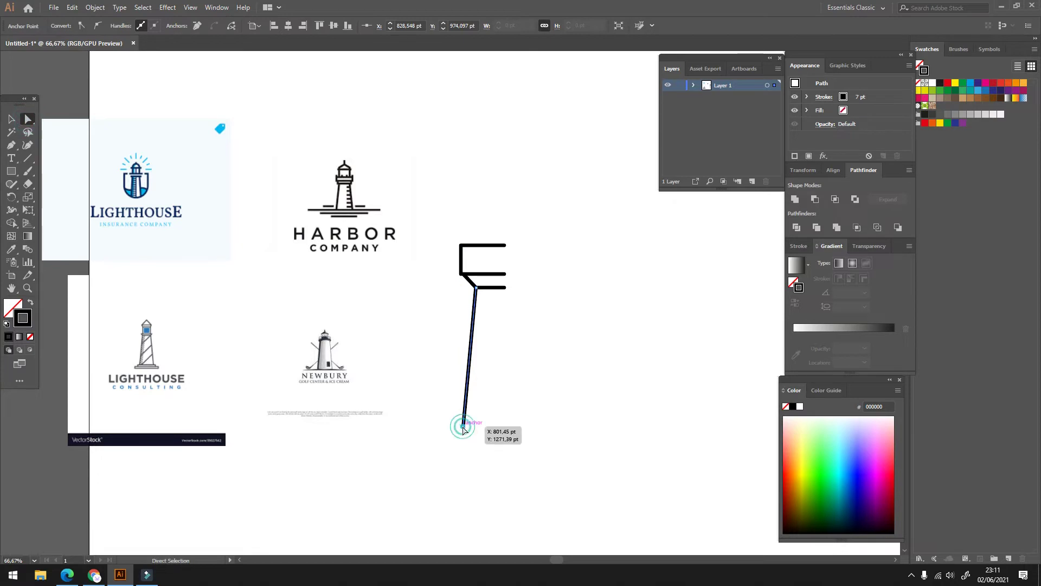
{"action": "left_click_drag", "start_coordinate": [463, 425], "coordinate": [466, 382]}
{"action": "left_click", "coordinate": [558, 380]}
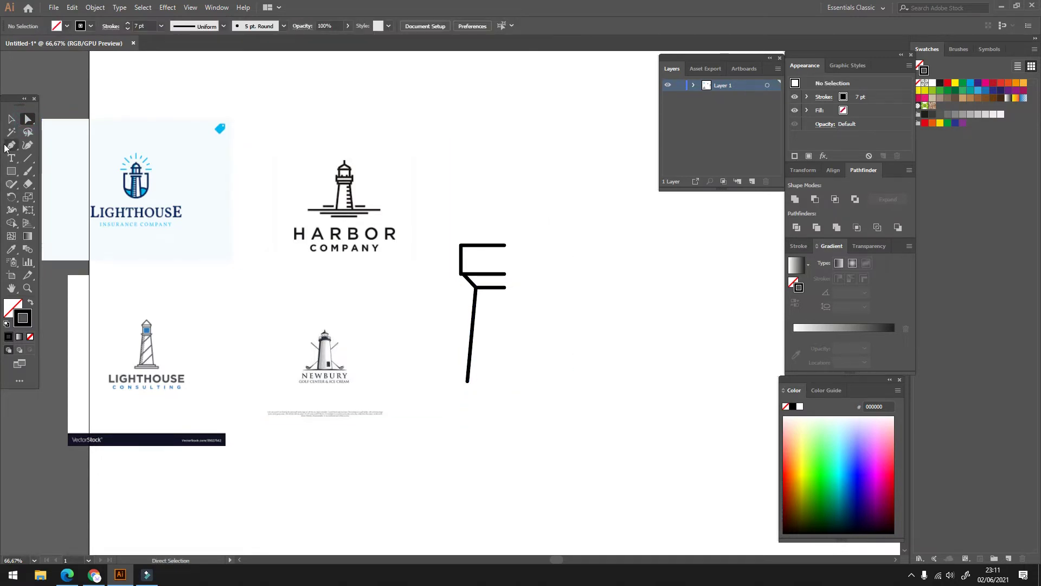
{"action": "left_click", "coordinate": [11, 119]}
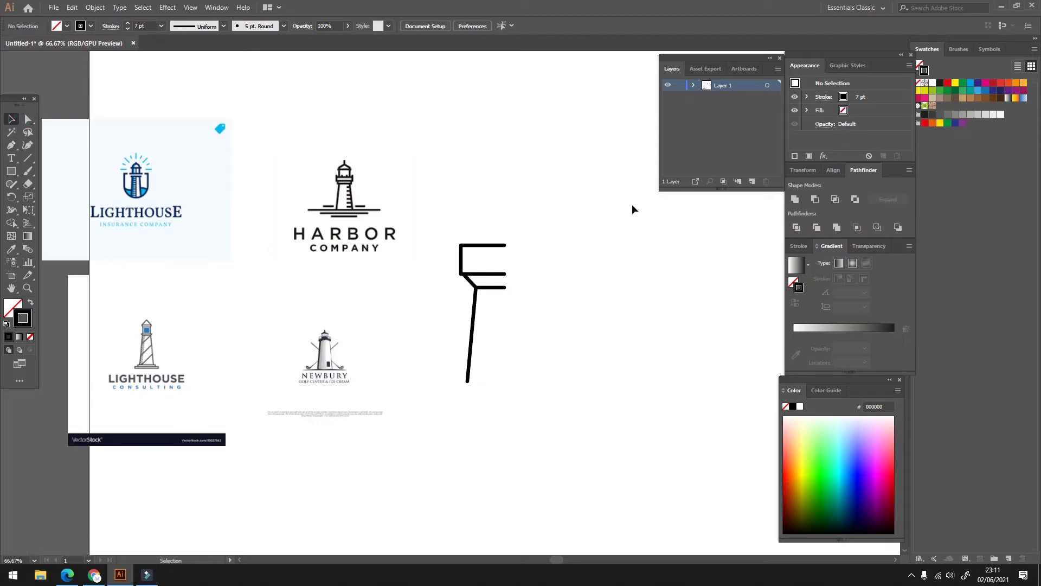
Draw a top horizontal bar and a lower bar joined to it by a slanted left end
{"action": "left_click", "coordinate": [11, 144]}
{"action": "scroll", "coordinate": [543, 217], "scroll_direction": "up", "scroll_amount": 1}
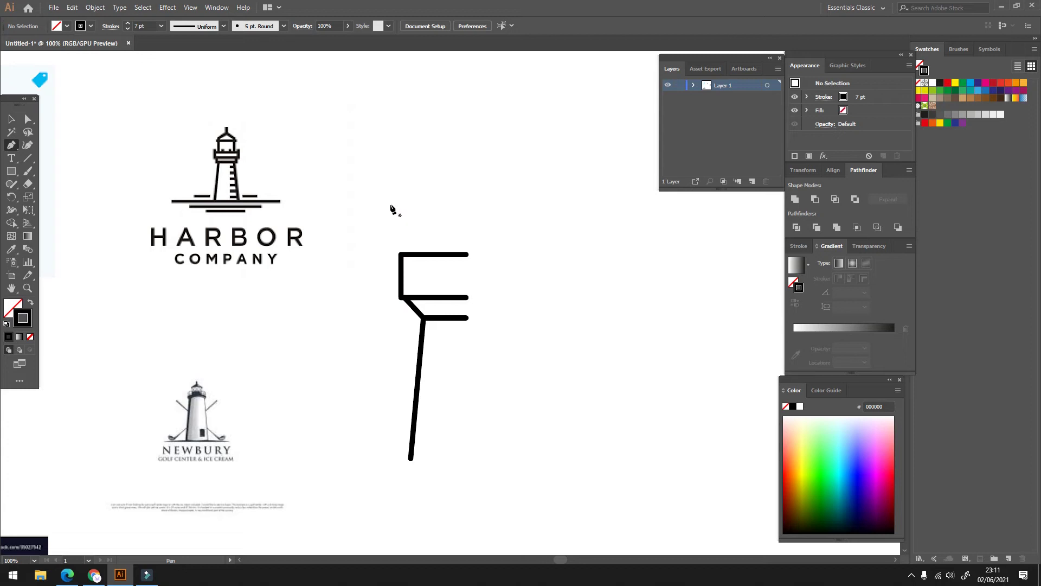
{"action": "left_click", "coordinate": [385, 209]}
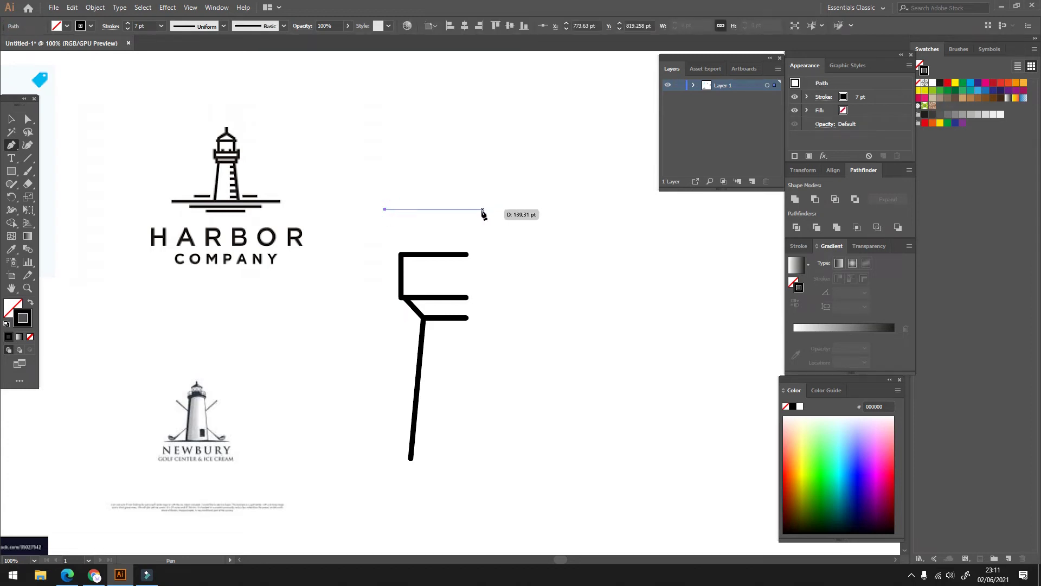
{"action": "left_click", "coordinate": [467, 209]}
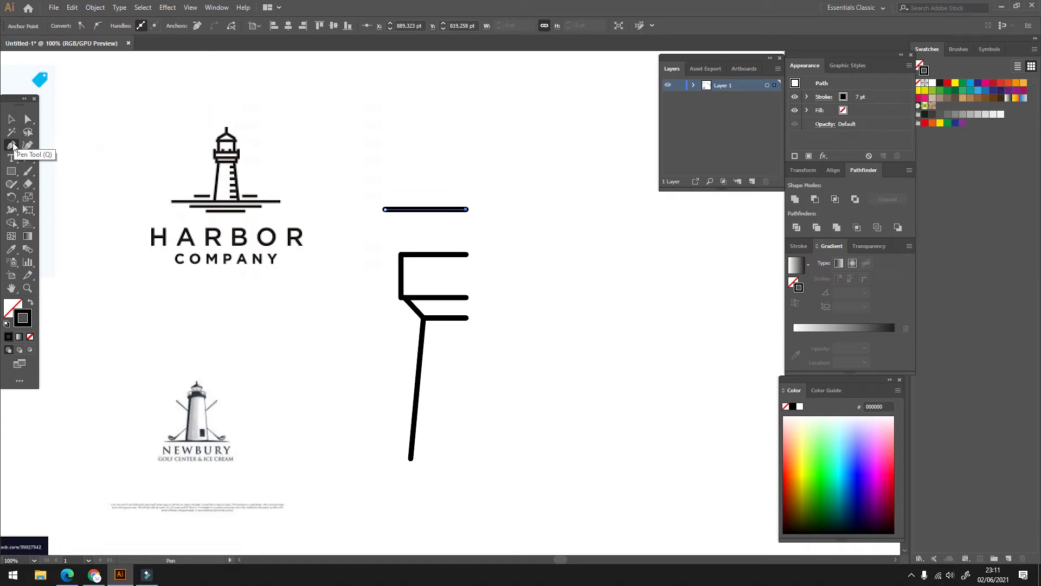
{"action": "scroll", "coordinate": [423, 232], "scroll_direction": "up", "scroll_amount": 1}
{"action": "scroll", "coordinate": [462, 234], "scroll_direction": "up", "scroll_amount": 2}
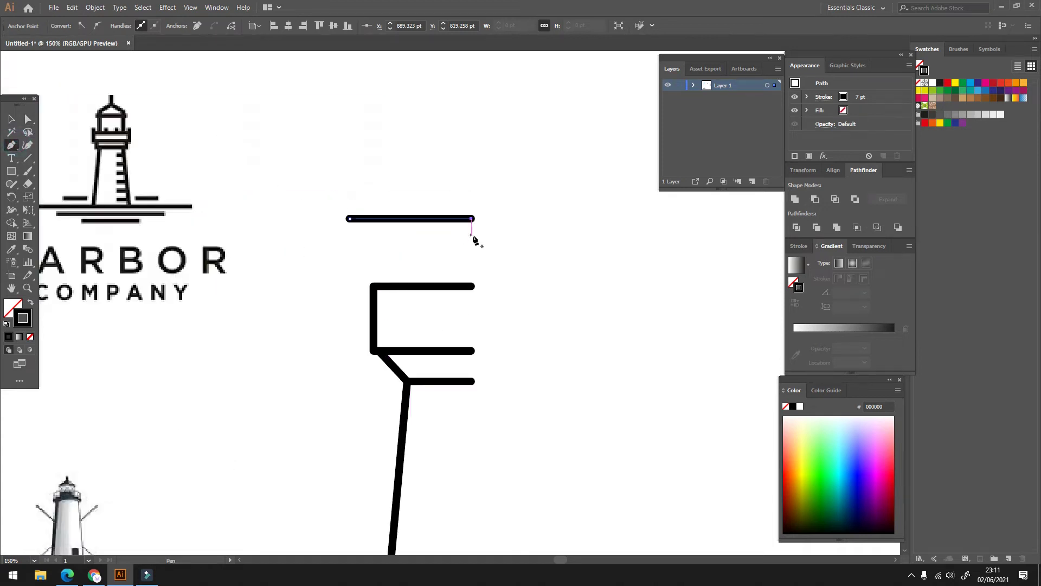
{"action": "left_click", "coordinate": [471, 237]}
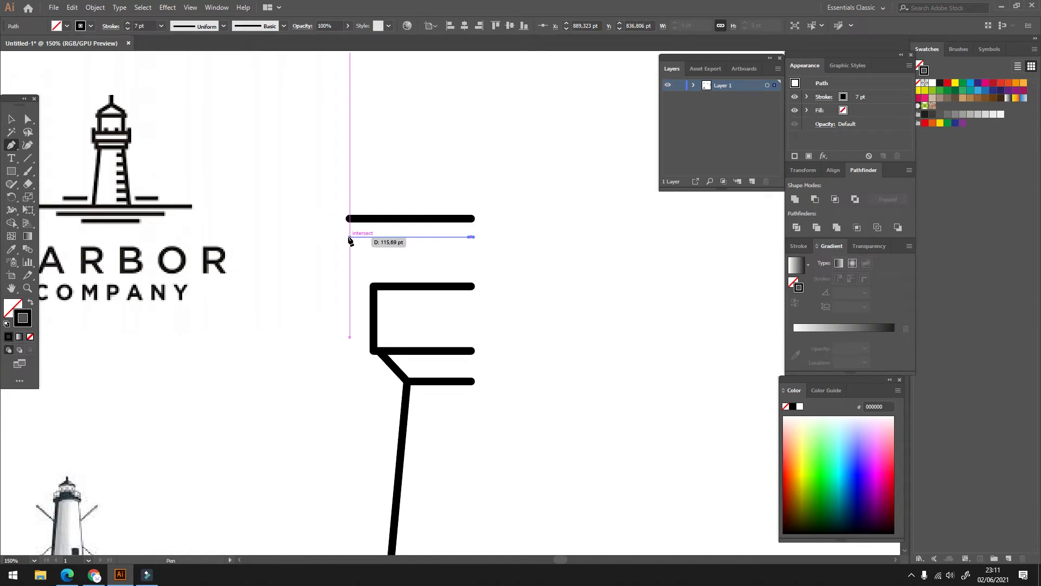
{"action": "left_click", "coordinate": [359, 237]}
{"action": "left_click", "coordinate": [349, 219]}
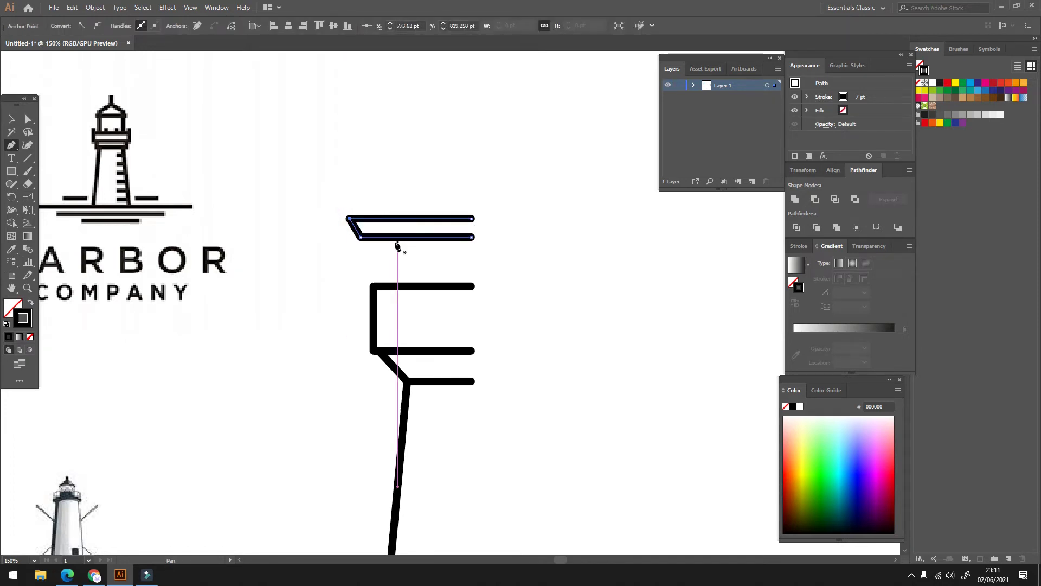
Add a vertical post down to the bracket and duplicate it as a second post
{"action": "left_click", "coordinate": [387, 286]}
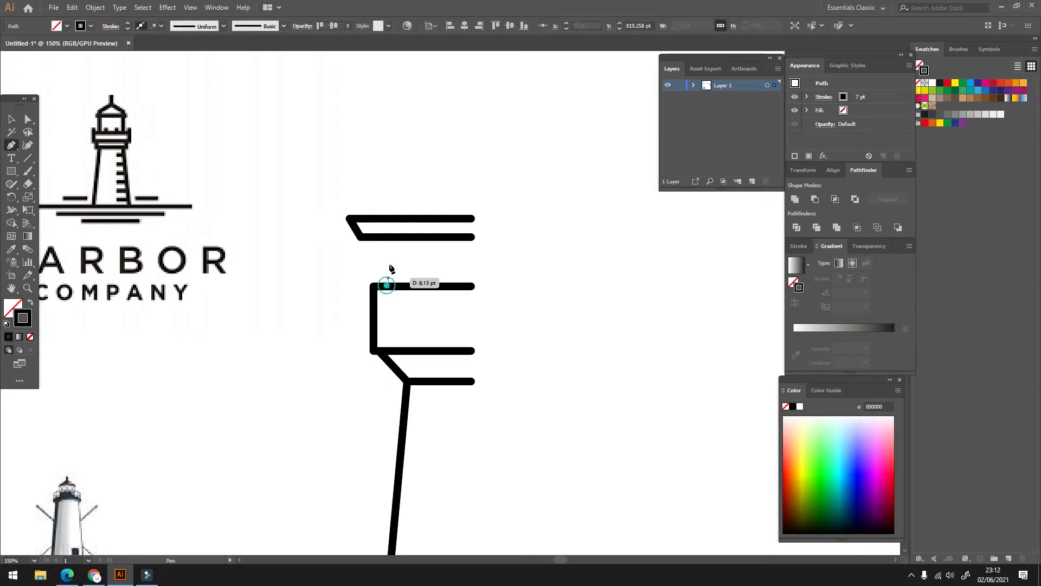
{"action": "left_click", "coordinate": [389, 238]}
{"action": "left_click", "coordinate": [12, 118]}
{"action": "left_click", "coordinate": [470, 266]}
{"action": "left_click_drag", "start_coordinate": [389, 262], "coordinate": [438, 265]}
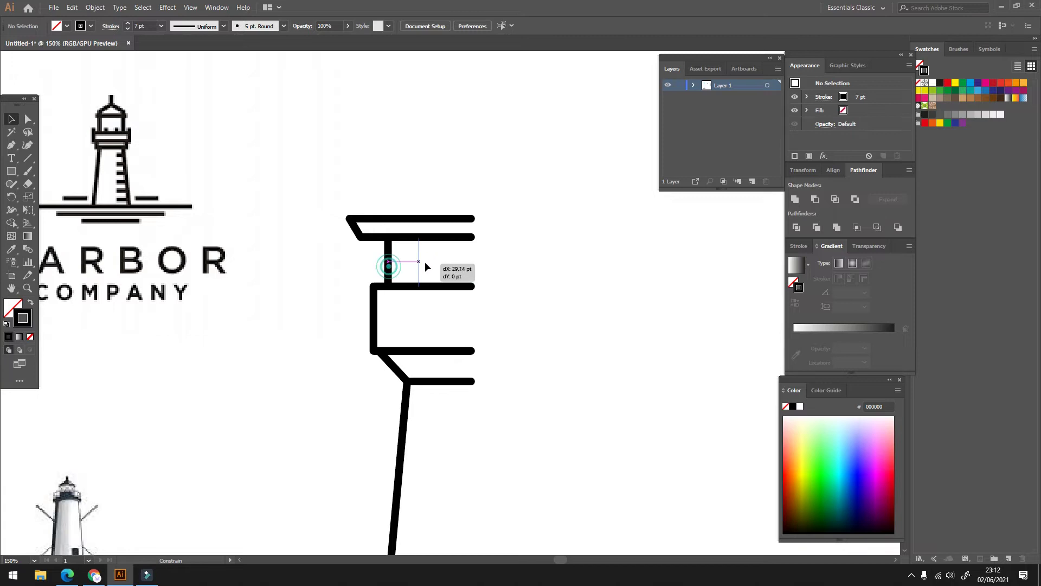
{"action": "left_click", "coordinate": [506, 267]}
{"action": "key", "text": "ctrl+minus"}
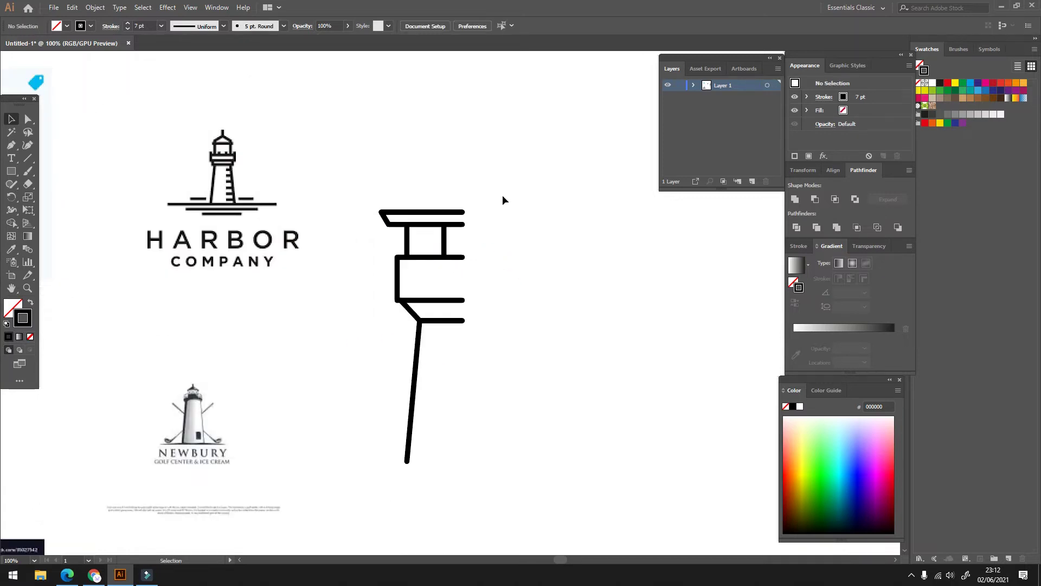
Draw the dome path above the tower: flat base, short left upright and curved top
{"action": "left_click", "coordinate": [12, 146]}
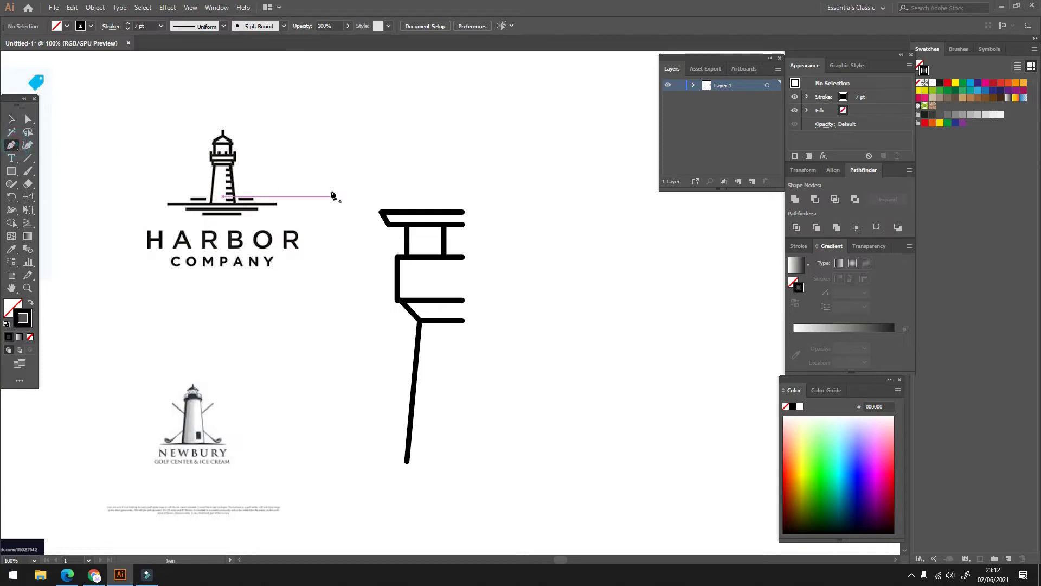
{"action": "scroll", "coordinate": [186, 167], "scroll_direction": "left", "scroll_amount": 5}
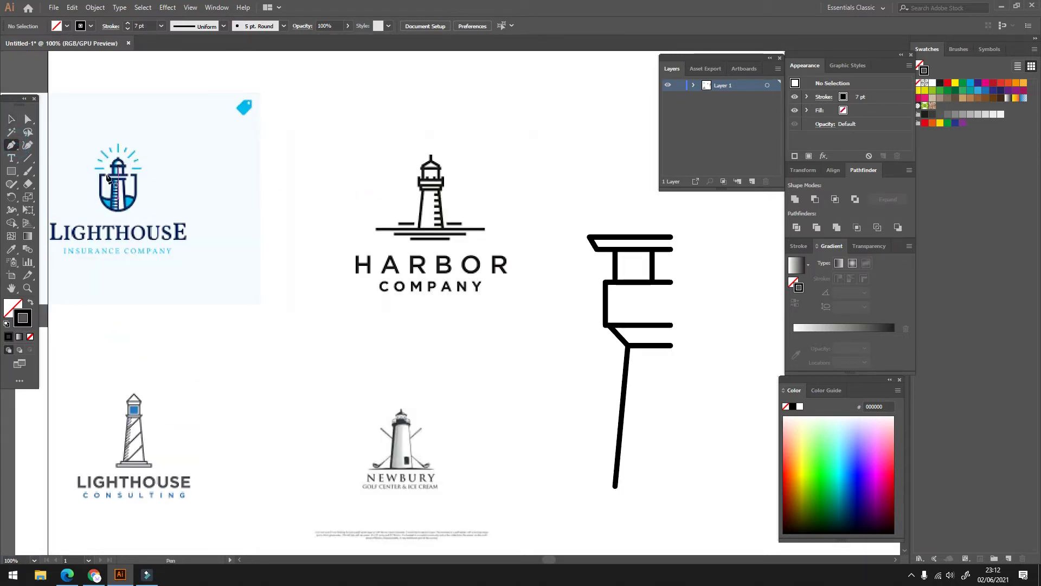
{"action": "key", "text": "ctrl+minus"}
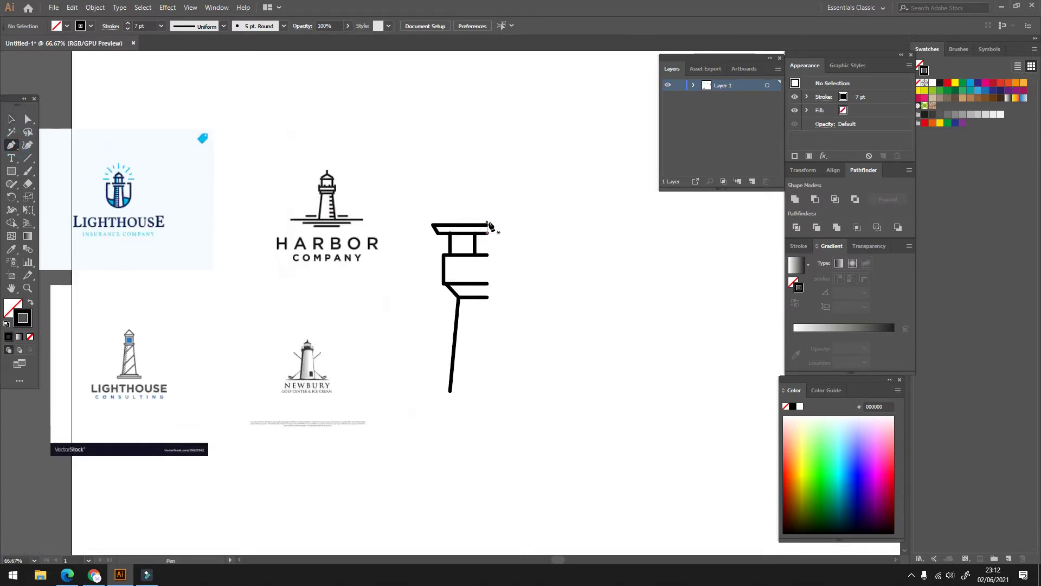
{"action": "scroll", "coordinate": [501, 196], "scroll_direction": "up", "scroll_amount": 1}
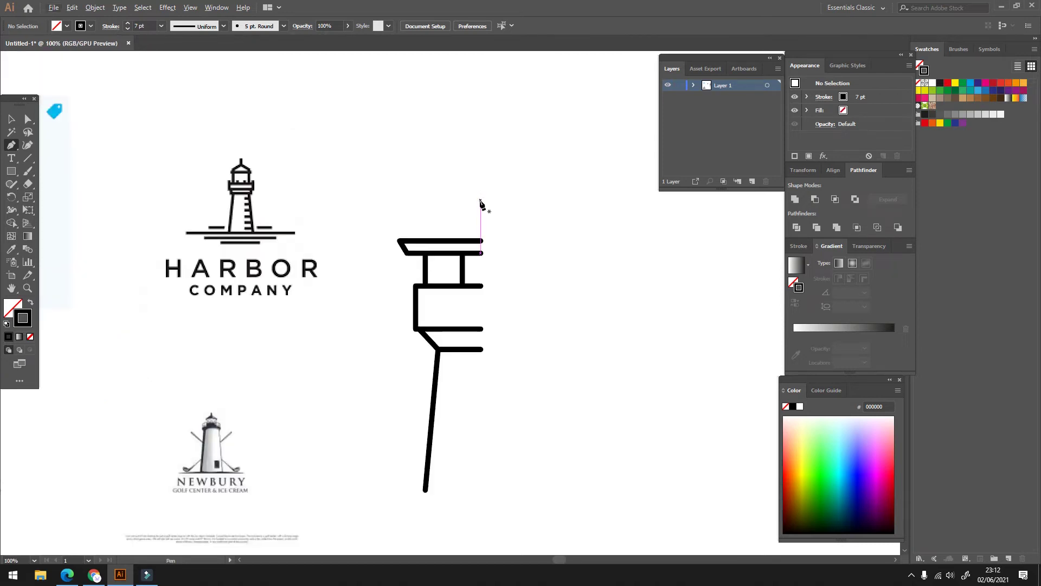
{"action": "left_click", "coordinate": [480, 194]}
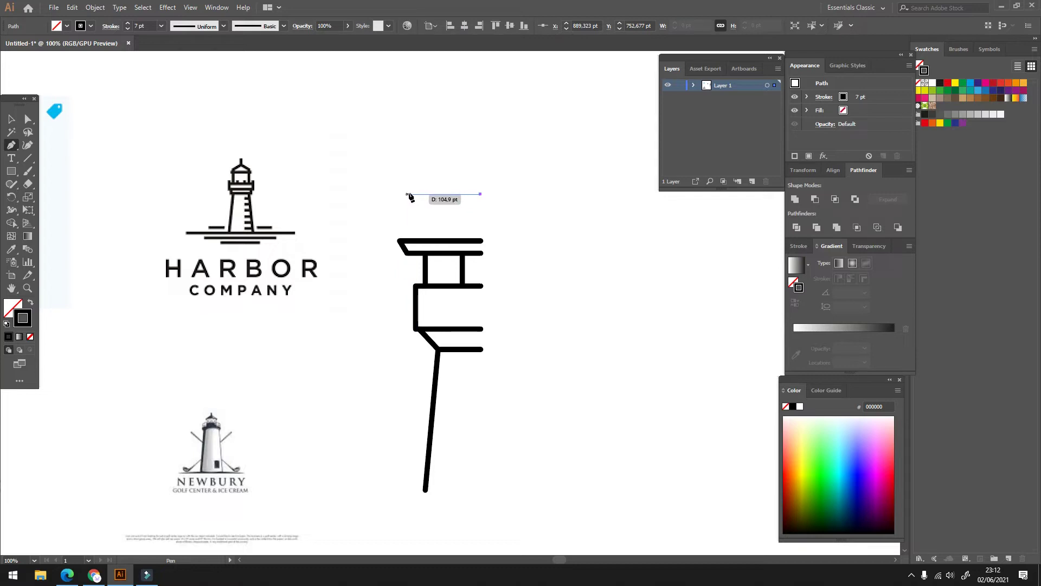
{"action": "left_click", "coordinate": [410, 194]}
{"action": "left_click", "coordinate": [410, 176]}
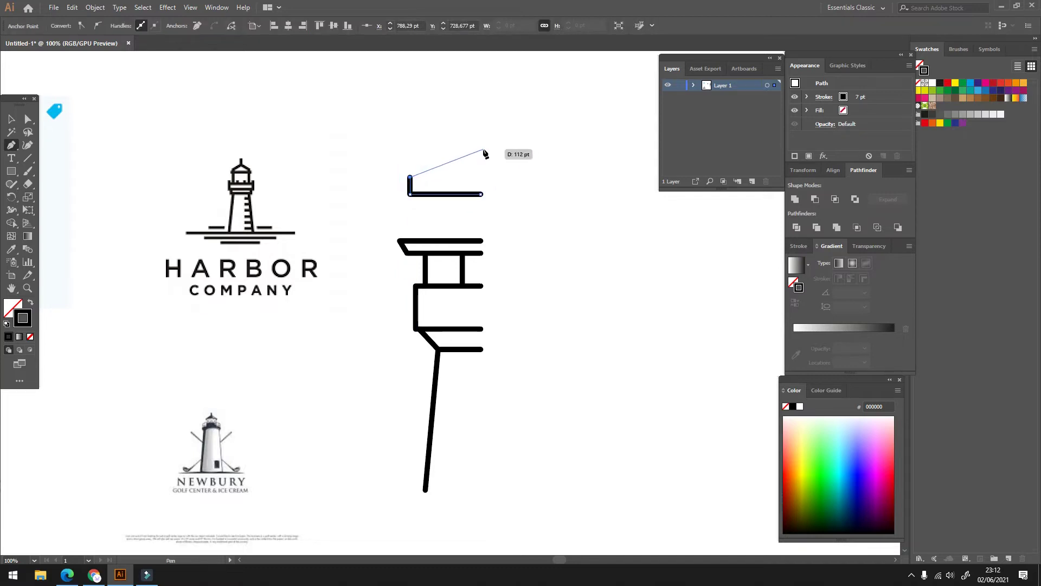
{"action": "left_click_drag", "start_coordinate": [481, 150], "coordinate": [535, 145]}
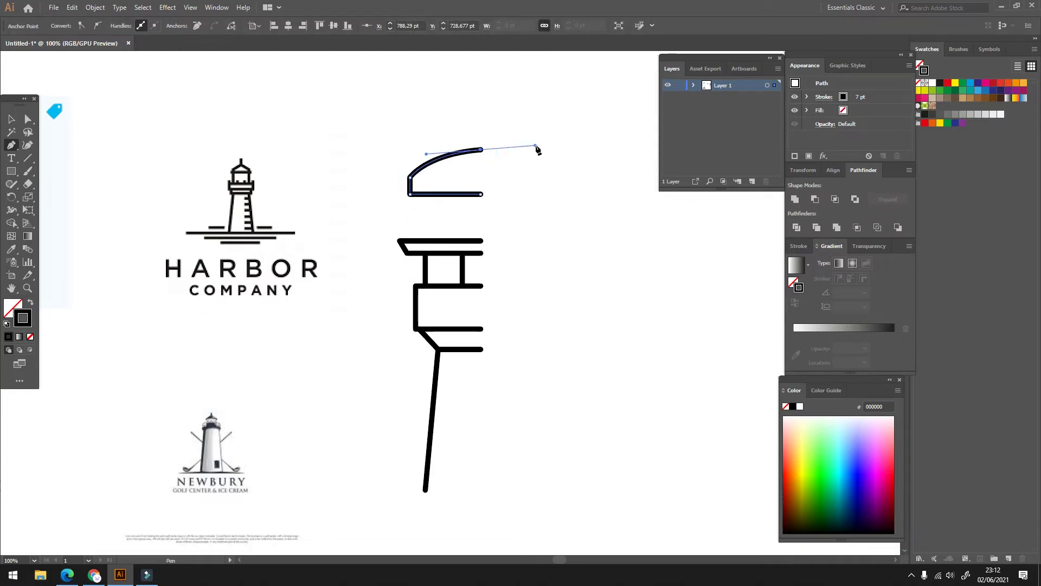
{"action": "left_click", "coordinate": [11, 119]}
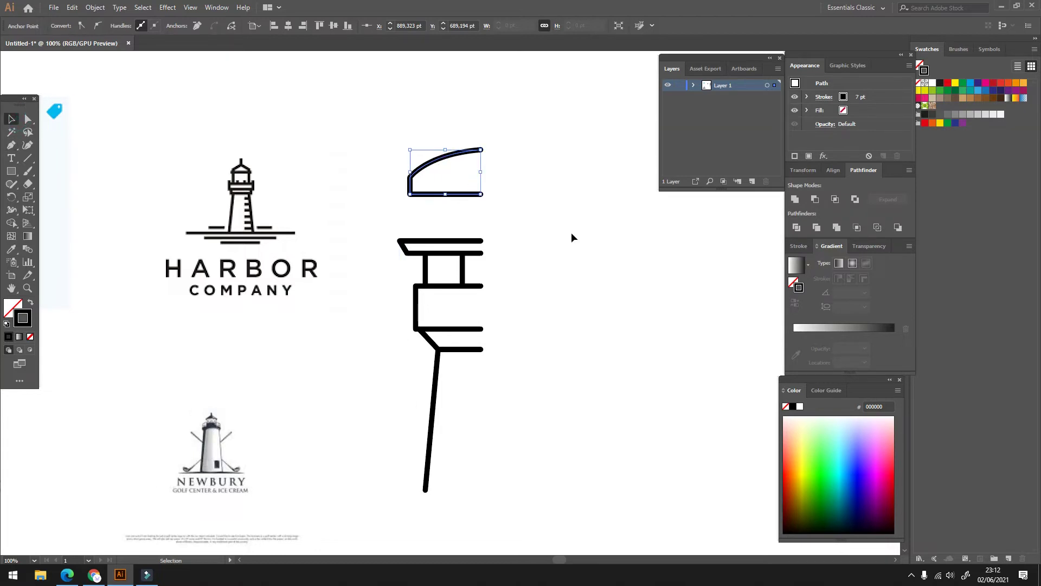
Raise the dome curve's right endpoint slightly with Direct Selection
{"action": "left_click", "coordinate": [514, 178]}
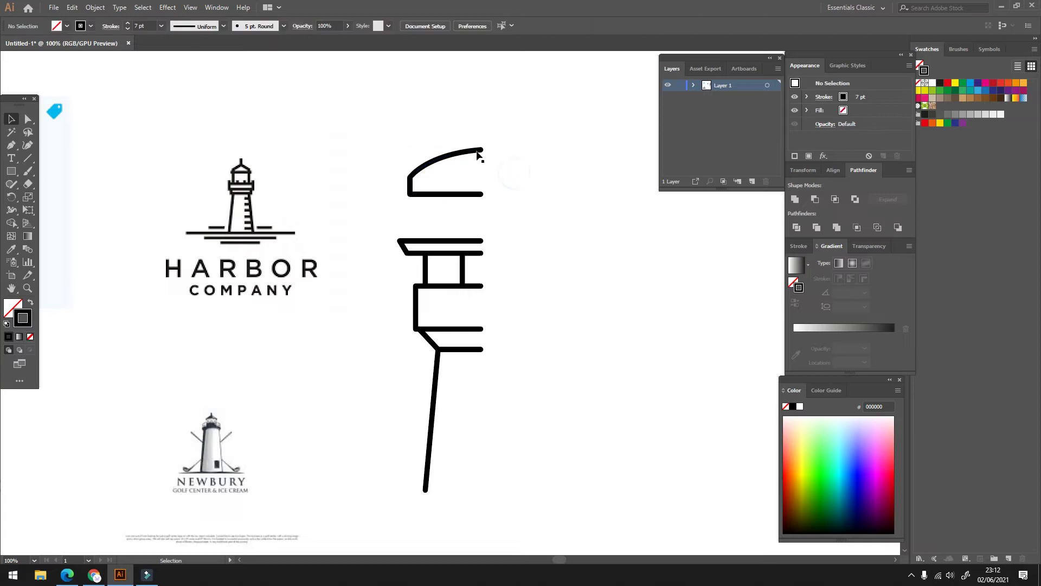
{"action": "left_click", "coordinate": [476, 154]}
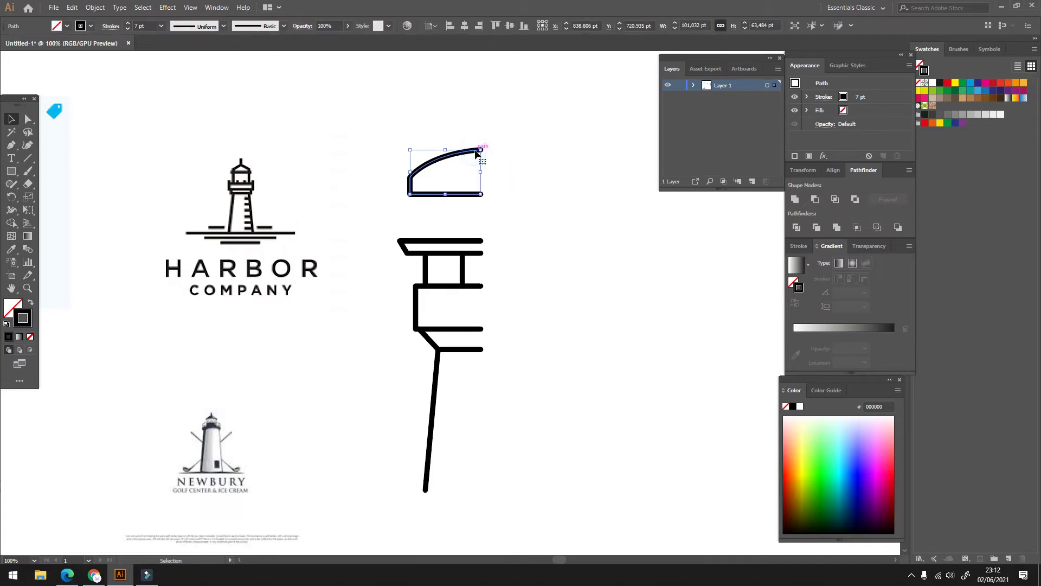
{"action": "left_click", "coordinate": [29, 119]}
{"action": "left_click_drag", "start_coordinate": [481, 149], "coordinate": [480, 142]}
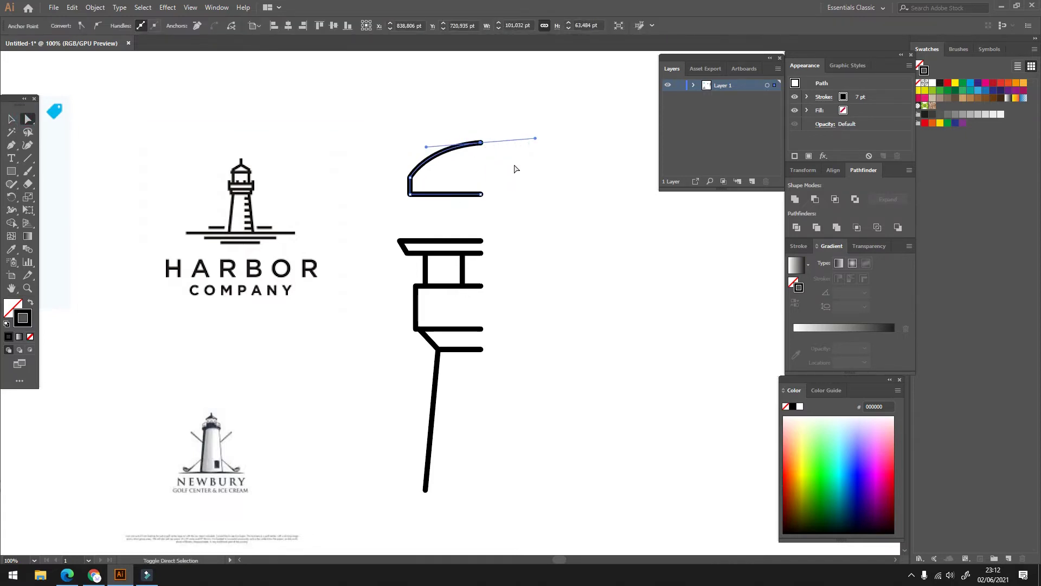
{"action": "left_click", "coordinate": [513, 163]}
Draw a vertical connector line from the dome's left corner down the tower
{"action": "left_click", "coordinate": [11, 145]}
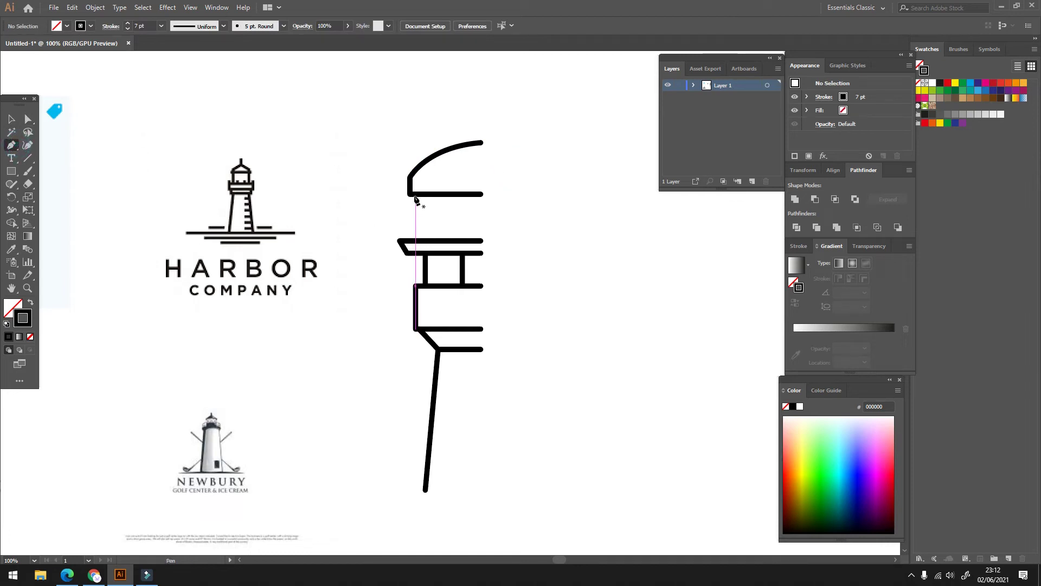
{"action": "left_click", "coordinate": [415, 194]}
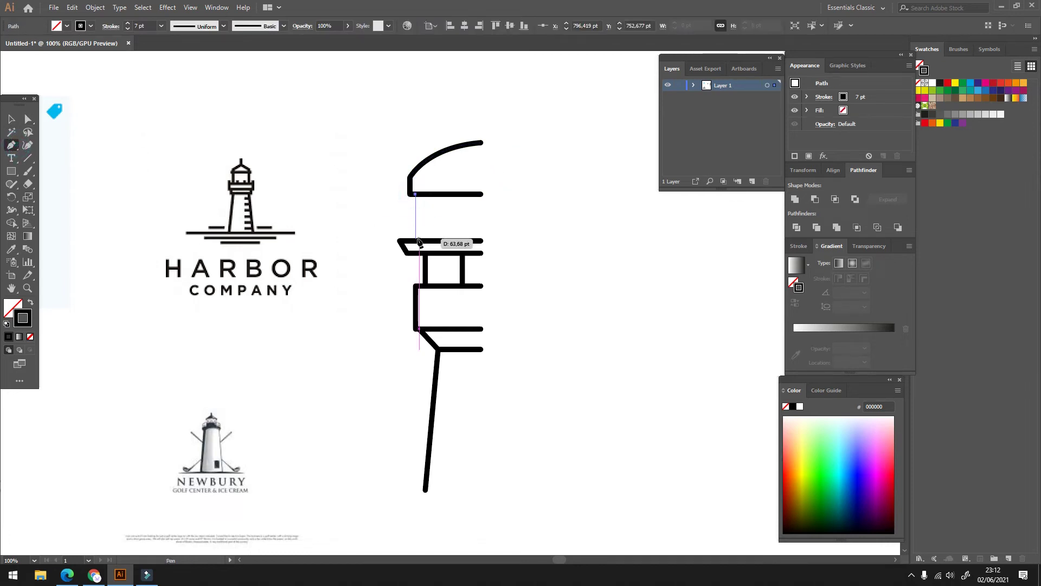
{"action": "left_click", "coordinate": [415, 239]}
{"action": "left_click", "coordinate": [11, 119]}
{"action": "left_click", "coordinate": [602, 209]}
{"action": "key", "text": "ctrl+minus"}
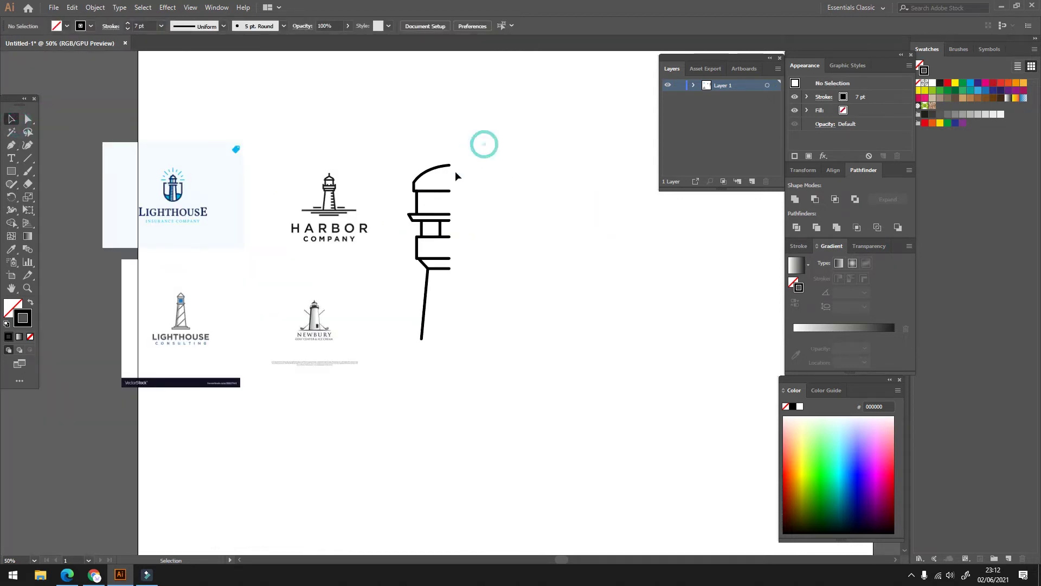
{"action": "scroll", "coordinate": [444, 194], "scroll_direction": "up", "scroll_amount": 3}
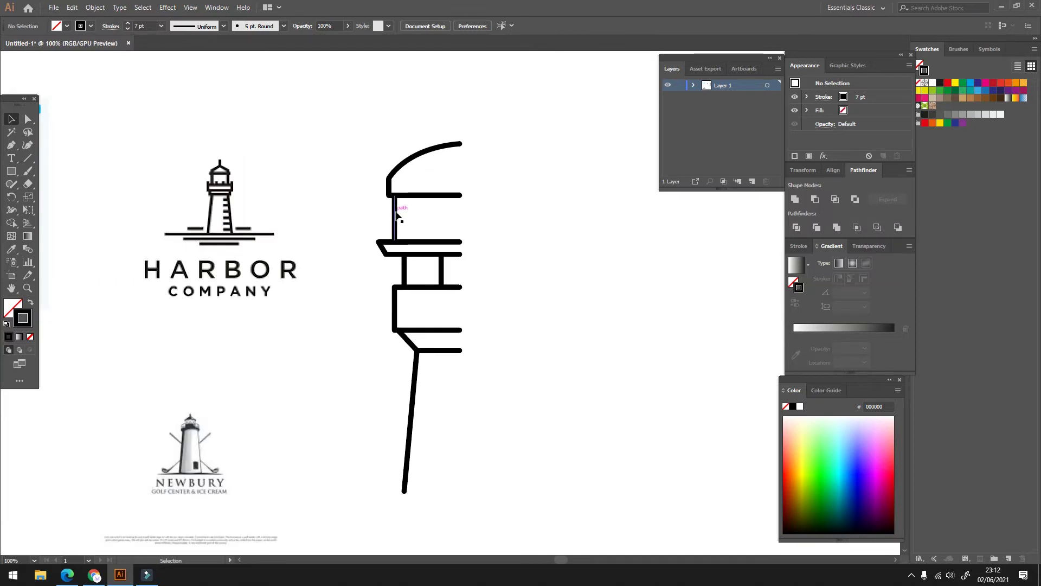
Align the connector line with the tower's left edge
{"action": "left_click_drag", "start_coordinate": [398, 216], "coordinate": [402, 211]}
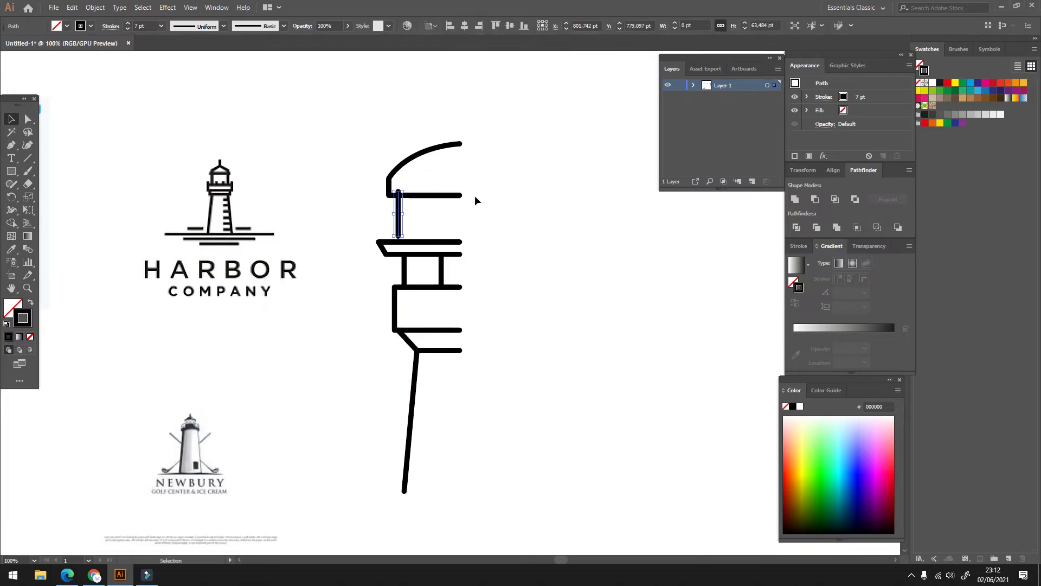
{"action": "scroll", "coordinate": [475, 201], "scroll_direction": "down", "scroll_amount": 3}
{"action": "left_click", "coordinate": [541, 176]}
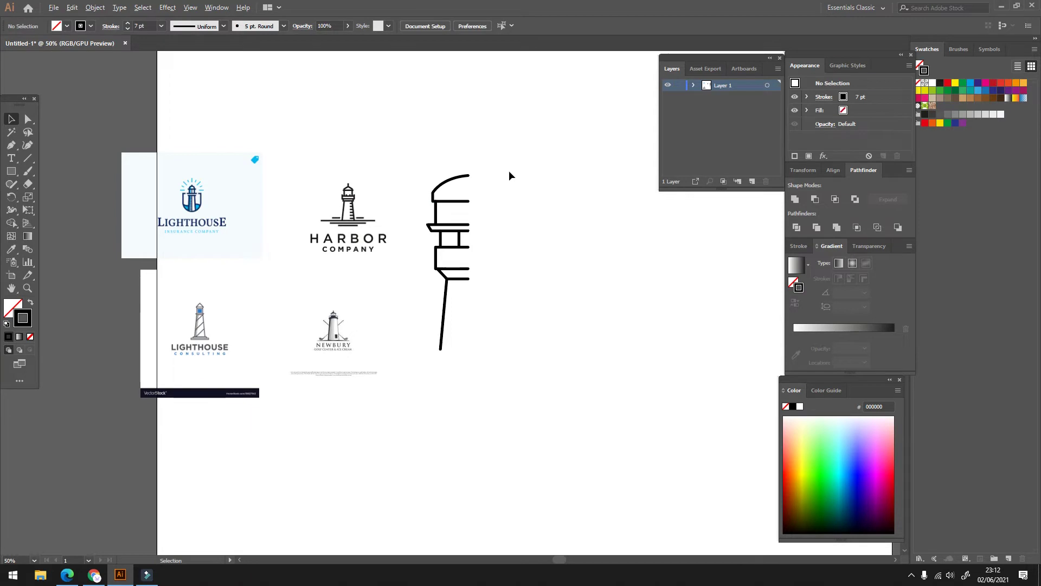
{"action": "scroll", "coordinate": [478, 184], "scroll_direction": "up", "scroll_amount": 3}
{"action": "left_click_drag", "start_coordinate": [362, 275], "coordinate": [373, 271]}
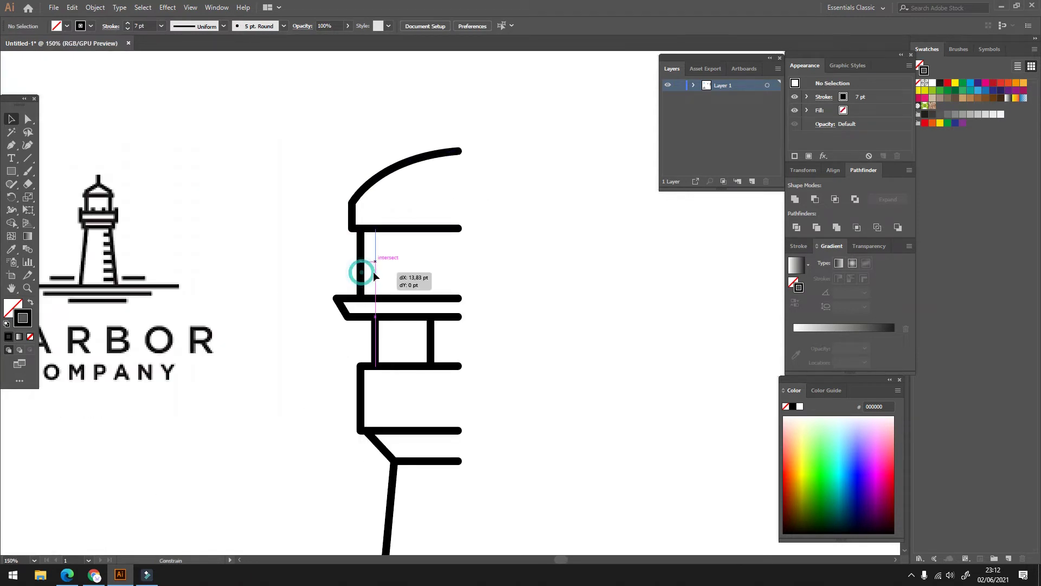
{"action": "left_click", "coordinate": [499, 258]}
{"action": "scroll", "coordinate": [411, 189], "scroll_direction": "down", "scroll_amount": 1}
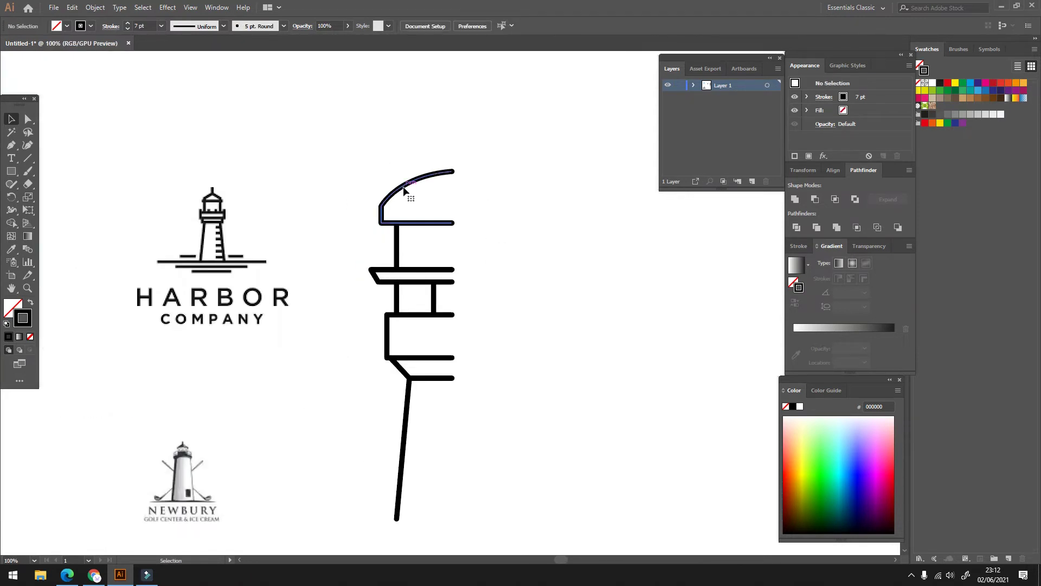
Resize the dome to about 79 pt wide so its left side lines up
{"action": "left_click", "coordinate": [403, 190]}
{"action": "mouse_move", "coordinate": [381, 197]}
{"action": "left_mouse_down"}
{"action": "mouse_move", "coordinate": [398, 195]}
{"action": "mouse_move", "coordinate": [386, 197]}
{"action": "left_mouse_up"}
{"action": "left_click", "coordinate": [610, 190]}
{"action": "scroll", "coordinate": [491, 169], "scroll_direction": "down", "scroll_amount": 1}
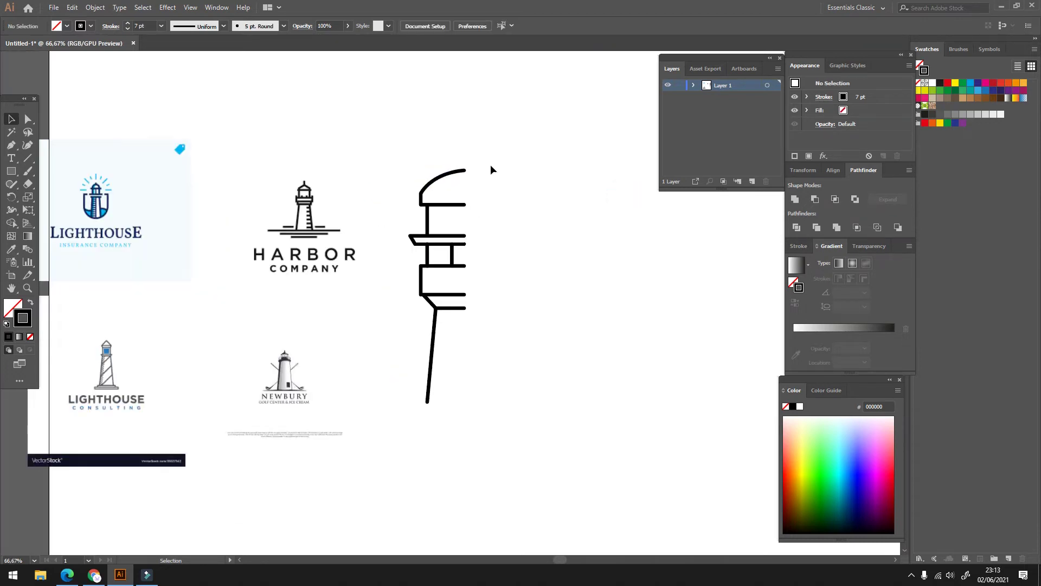
{"action": "scroll", "coordinate": [476, 239], "scroll_direction": "up", "scroll_amount": 1}
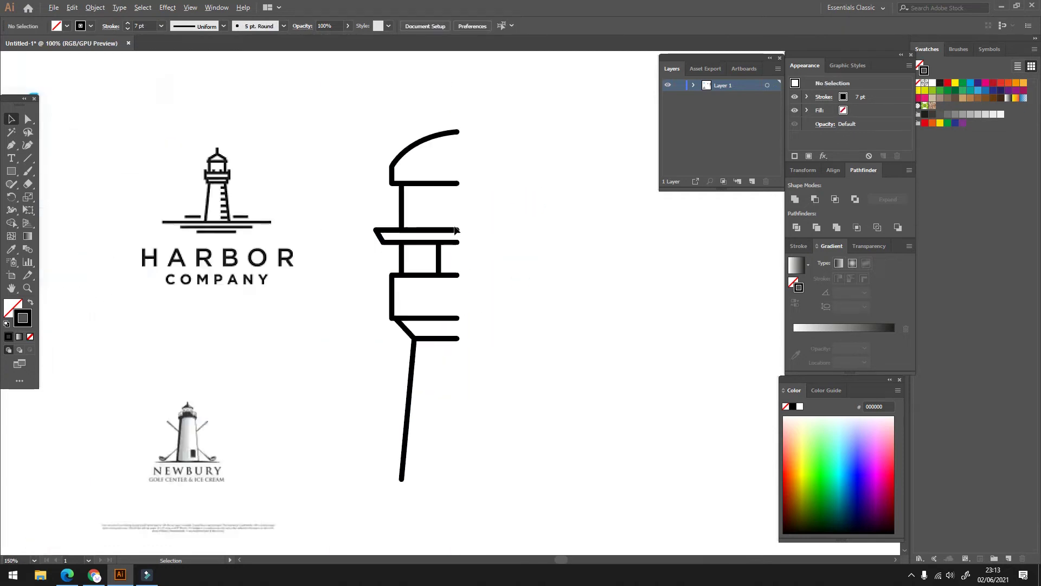
{"action": "scroll", "coordinate": [456, 230], "scroll_direction": "down", "scroll_amount": 2}
{"action": "left_click", "coordinate": [425, 319]}
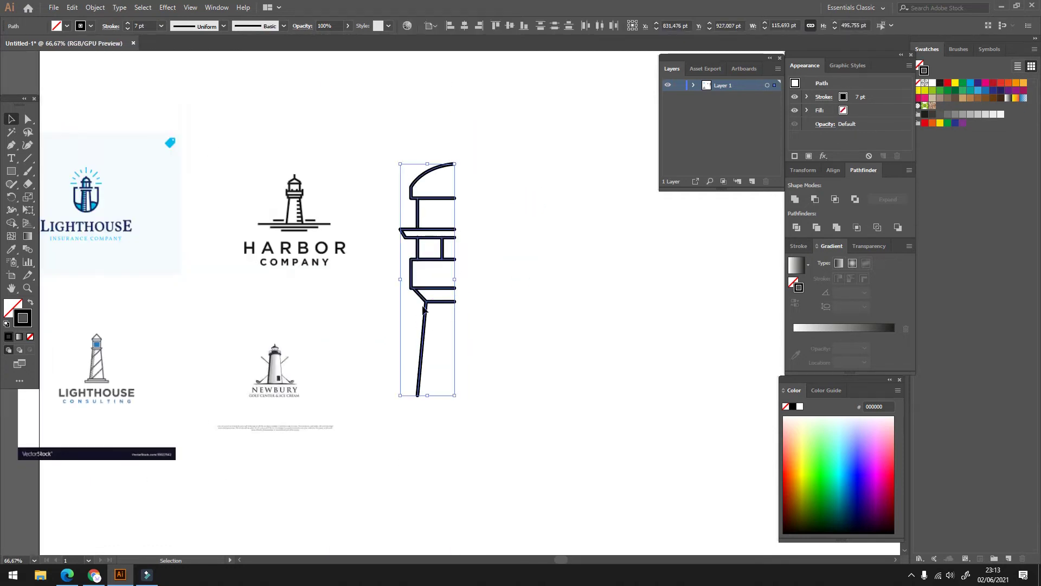
Alt-drag a copy of the half tower to the right and reflect it across the vertical axis
{"action": "left_click_drag", "start_coordinate": [426, 310], "coordinate": [482, 308]}
{"action": "right_click", "coordinate": [494, 258]}
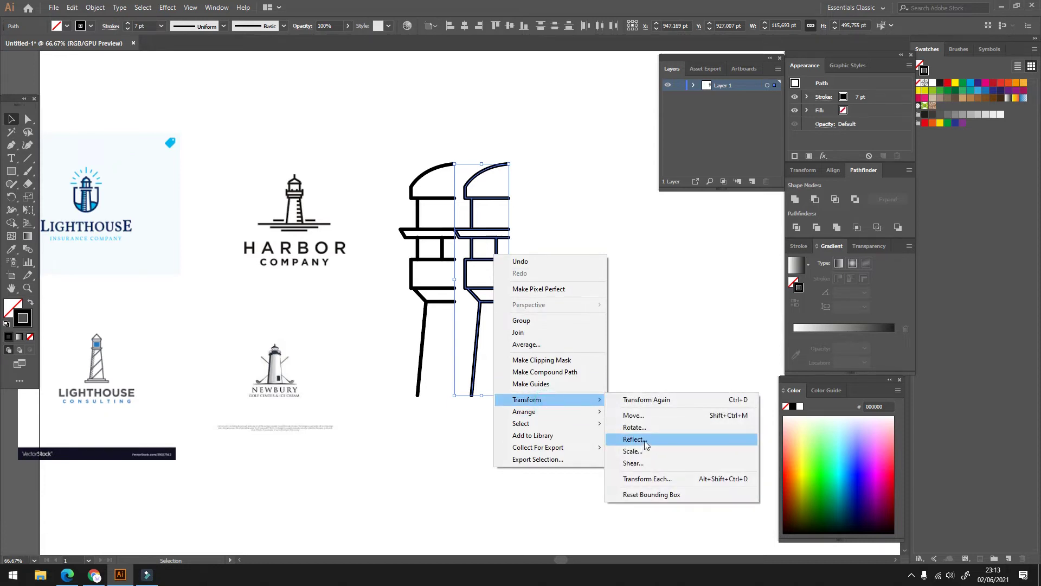
{"action": "left_click", "coordinate": [644, 440]}
{"action": "left_click", "coordinate": [523, 355]}
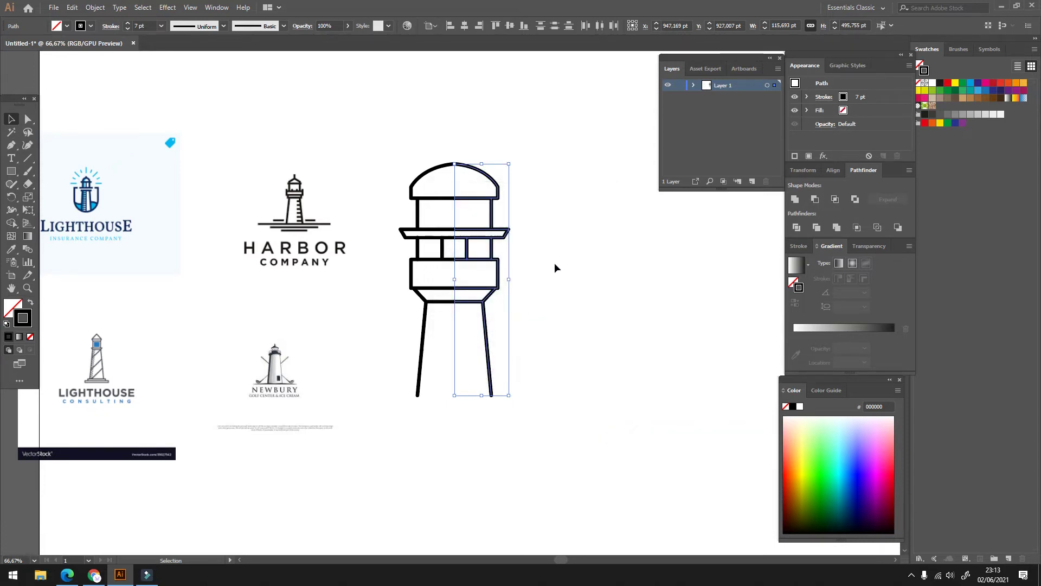
{"action": "left_click", "coordinate": [564, 243]}
{"action": "scroll", "coordinate": [534, 206], "scroll_direction": "down", "scroll_amount": 1}
{"action": "scroll", "coordinate": [520, 209], "scroll_direction": "up", "scroll_amount": 1}
{"action": "scroll", "coordinate": [499, 219], "scroll_direction": "up", "scroll_amount": 2}
Select the gallery, body, legs and ledge corner points with Direct Selection
{"action": "scroll", "coordinate": [549, 244], "scroll_direction": "down", "scroll_amount": 1}
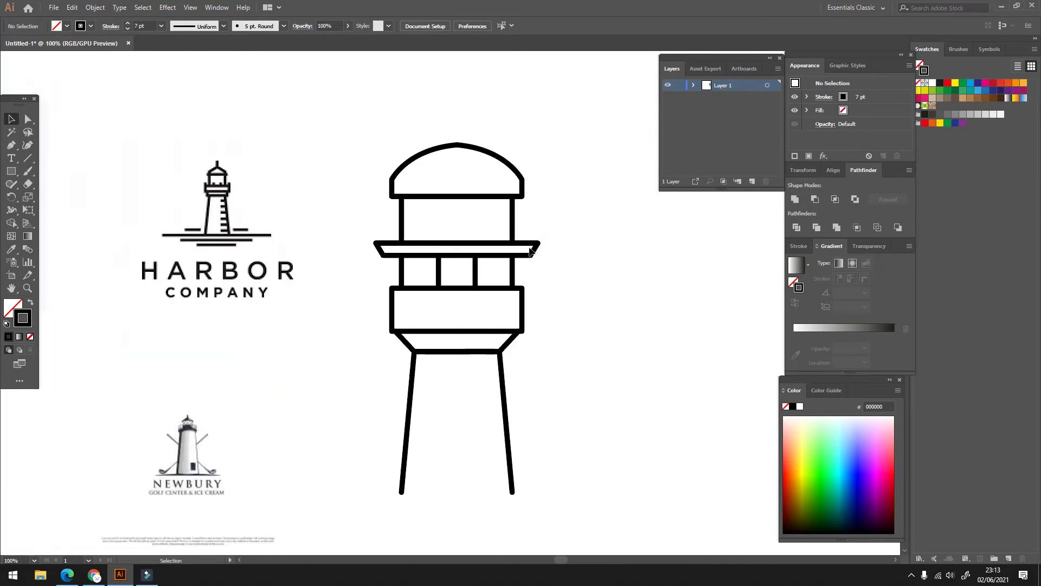
{"action": "left_click", "coordinate": [32, 119]}
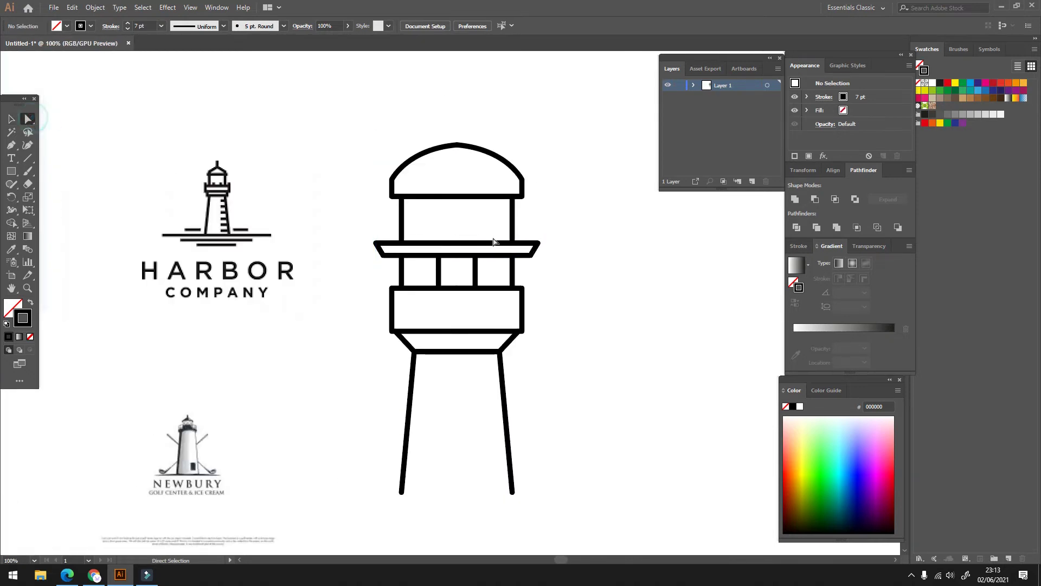
{"action": "left_click_drag", "start_coordinate": [549, 249], "coordinate": [386, 519]}
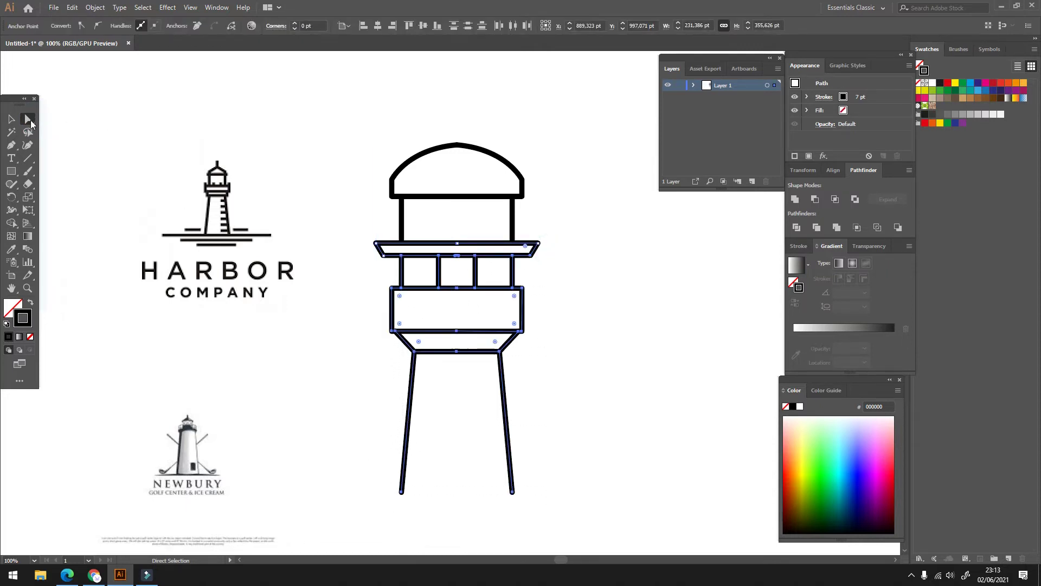
{"action": "left_click", "coordinate": [29, 124]}
{"action": "left_click", "coordinate": [30, 124]}
{"action": "scroll", "coordinate": [547, 258], "scroll_direction": "up", "scroll_amount": 2}
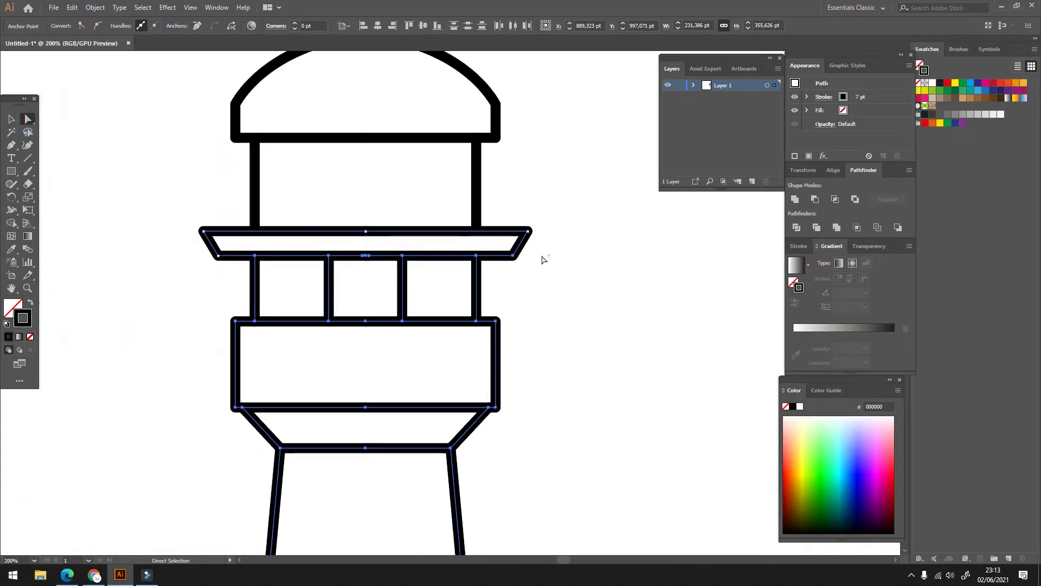
{"action": "left_click", "coordinate": [513, 255]}
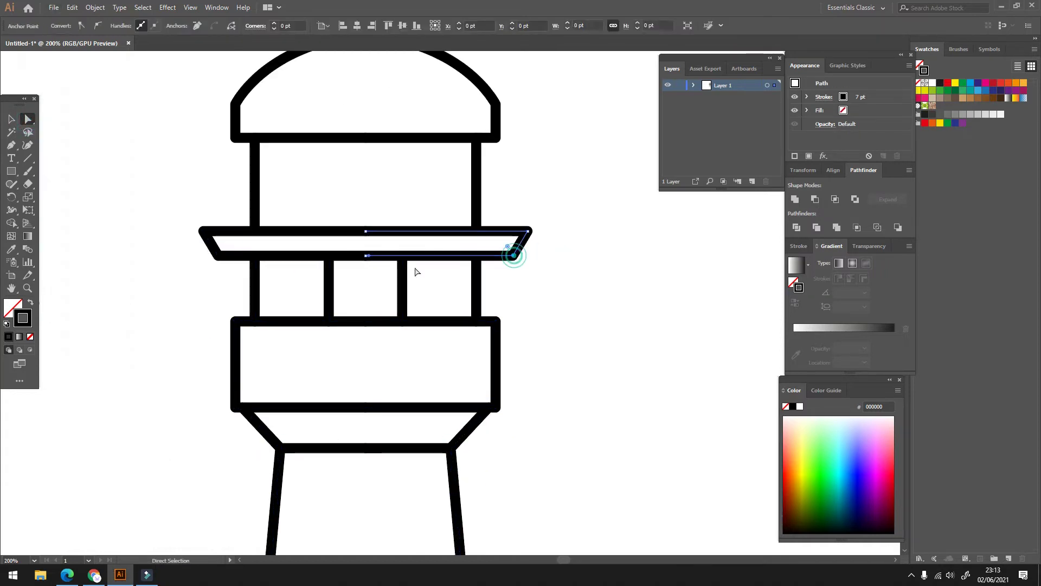
{"action": "left_click", "coordinate": [219, 257], "text": "shift"}
Try moving the ledge corner points and its inner path, undoing both moves
{"action": "scroll", "coordinate": [517, 255], "scroll_direction": "up", "scroll_amount": 1}
{"action": "scroll", "coordinate": [517, 255], "scroll_direction": "down", "scroll_amount": 1}
{"action": "mouse_move", "coordinate": [513, 254]}
{"action": "left_mouse_down"}
{"action": "mouse_move", "coordinate": [548, 291]}
{"action": "mouse_move", "coordinate": [557, 284]}
{"action": "left_mouse_up"}
{"action": "key", "text": "ctrl+z"}
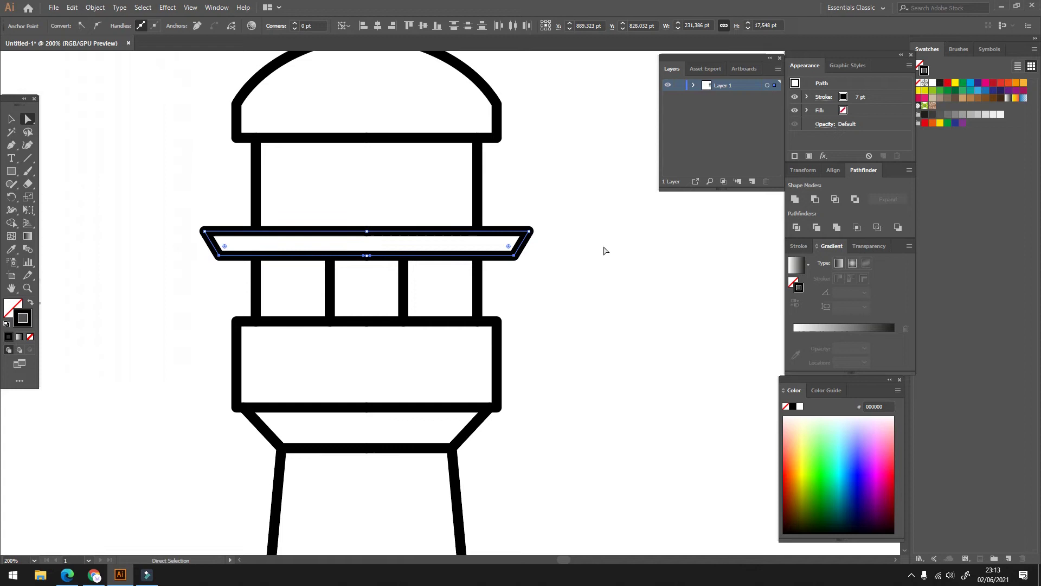
{"action": "left_click", "coordinate": [605, 251]}
{"action": "key", "text": "v"}
{"action": "left_click_drag", "start_coordinate": [514, 256], "coordinate": [578, 297]}
{"action": "key", "text": "ctrl+z"}
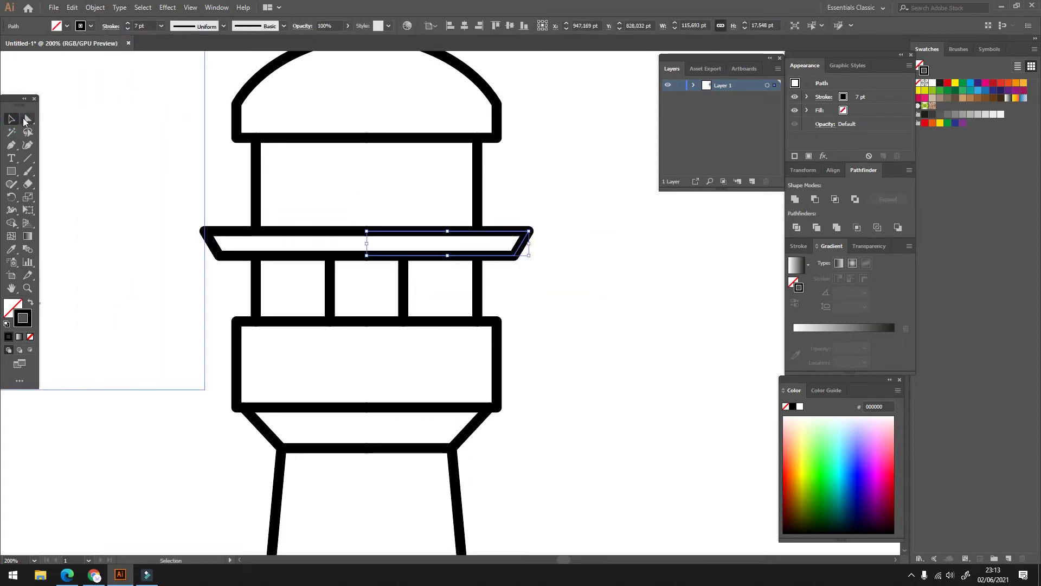
Marquee the lower tower paths and band's bottom points, excluding the Harbor image, and nudge them down
{"action": "left_click", "coordinate": [24, 121]}
{"action": "key", "text": "ctrl+minus"}
{"action": "key", "text": "ctrl+minus"}
{"action": "left_click", "coordinate": [596, 217]}
{"action": "mouse_move", "coordinate": [589, 219]}
{"action": "left_mouse_down"}
{"action": "mouse_move", "coordinate": [625, 219]}
{"action": "mouse_move", "coordinate": [396, 486]}
{"action": "left_mouse_up"}
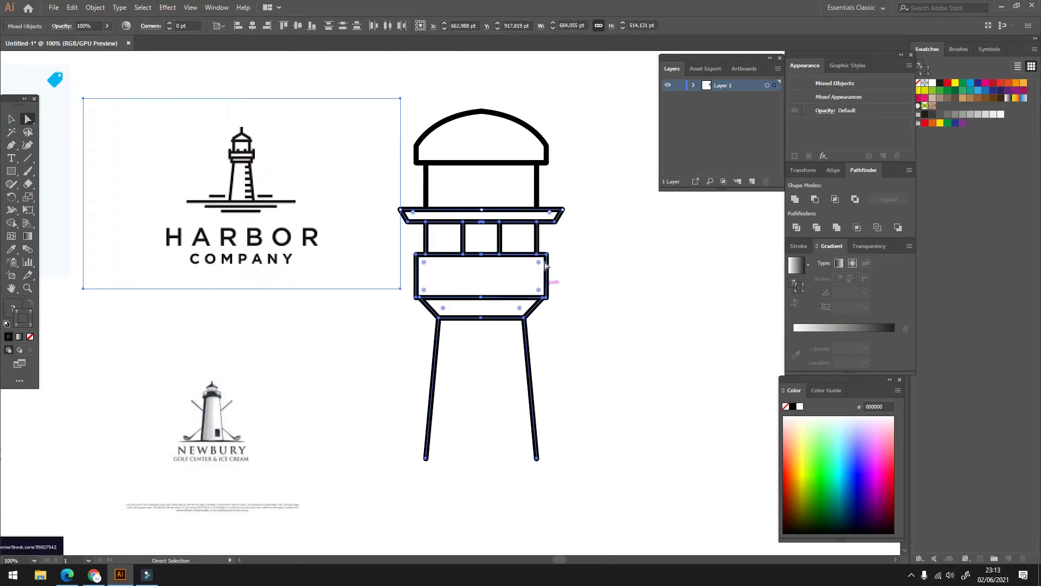
{"action": "left_click", "coordinate": [340, 256], "text": "shift"}
{"action": "key", "text": "shift+Down"}
{"action": "key", "text": "shift+Down"}
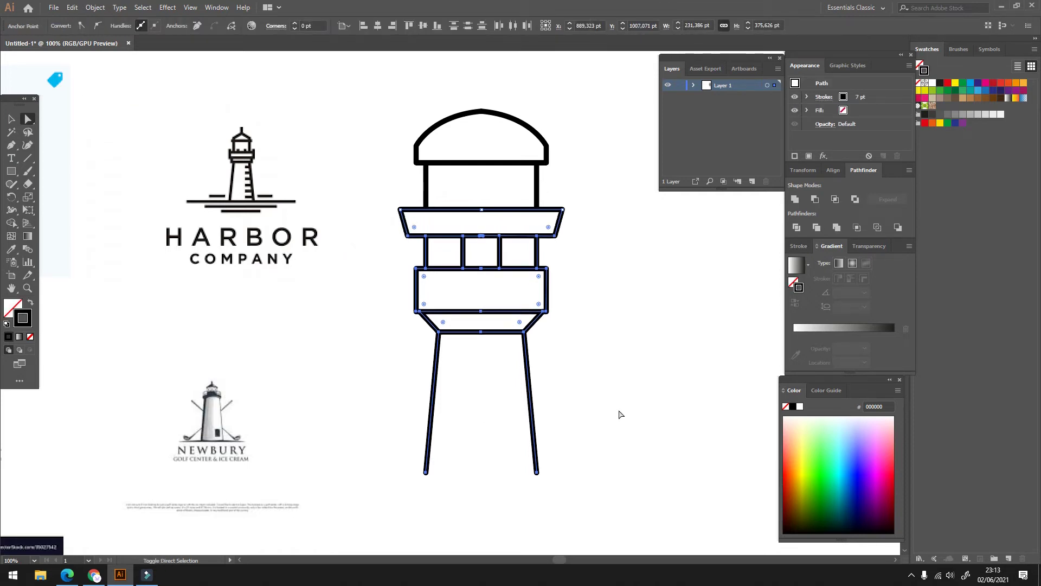
{"action": "key", "text": "shift+Up"}
{"action": "left_click", "coordinate": [629, 279]}
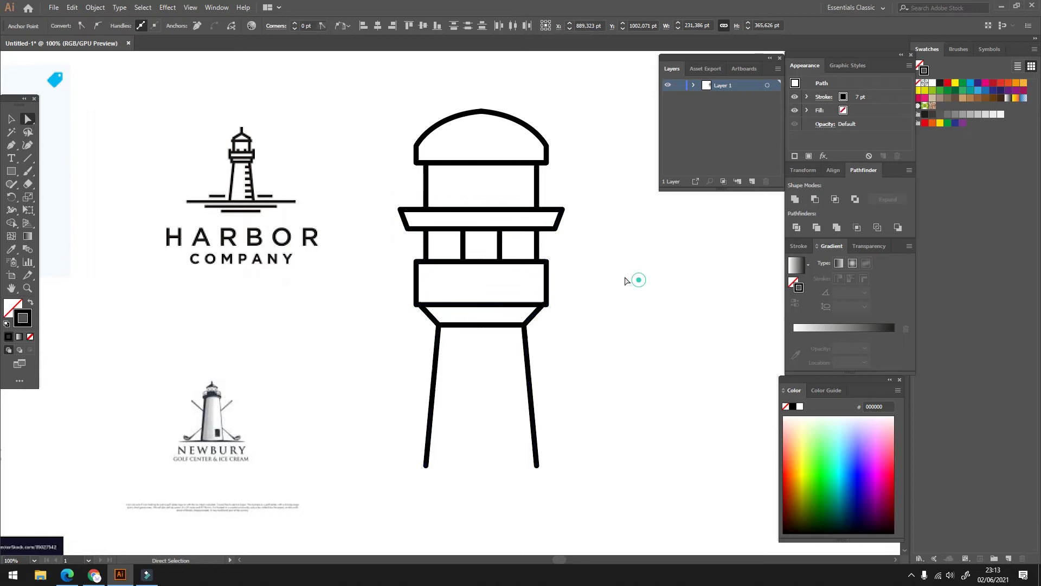
{"action": "scroll", "coordinate": [618, 281], "scroll_direction": "down", "scroll_amount": 1, "text": "alt"}
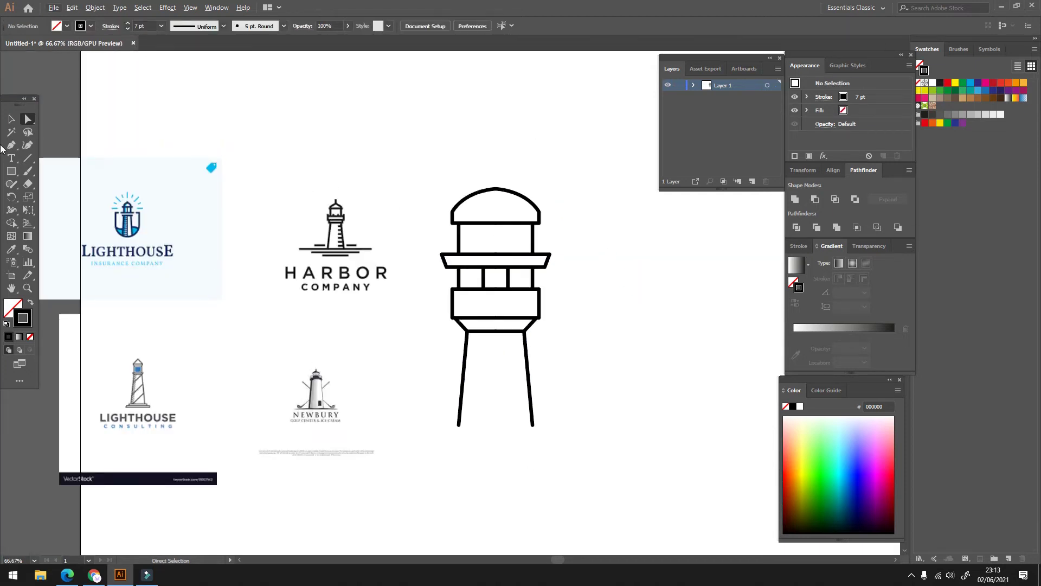
Draw a short vertical spire line rising from the dome's peak
{"action": "left_click", "coordinate": [12, 145]}
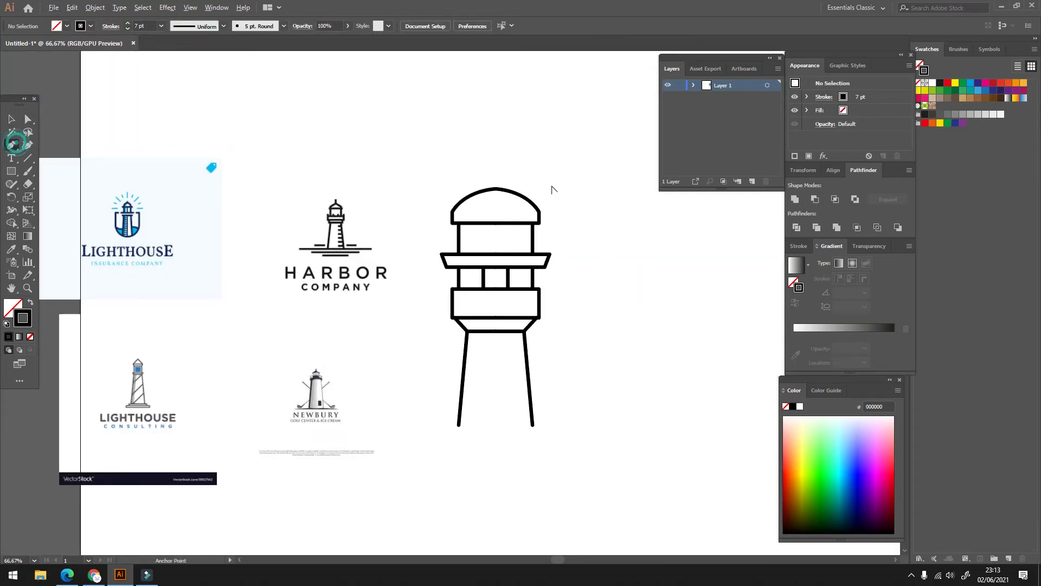
{"action": "scroll", "coordinate": [504, 176], "scroll_direction": "up", "scroll_amount": 2, "text": "alt"}
{"action": "left_click", "coordinate": [480, 161]}
{"action": "left_click", "coordinate": [479, 205]}
{"action": "left_click", "coordinate": [8, 118]}
{"action": "scroll", "coordinate": [572, 157], "scroll_direction": "down", "scroll_amount": 1, "text": "alt"}
{"action": "scroll", "coordinate": [576, 206], "scroll_direction": "down", "scroll_amount": 1, "text": "alt"}
{"action": "left_click", "coordinate": [578, 207]}
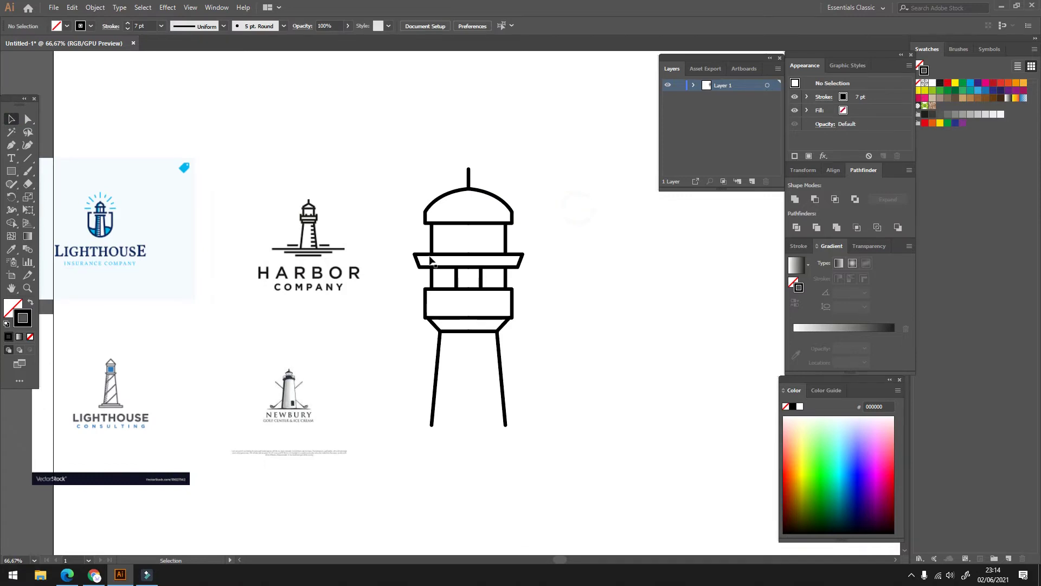
Draw a long horizontal ground line beneath the tower's legs
{"action": "left_click", "coordinate": [12, 145]}
{"action": "left_click", "coordinate": [369, 425]}
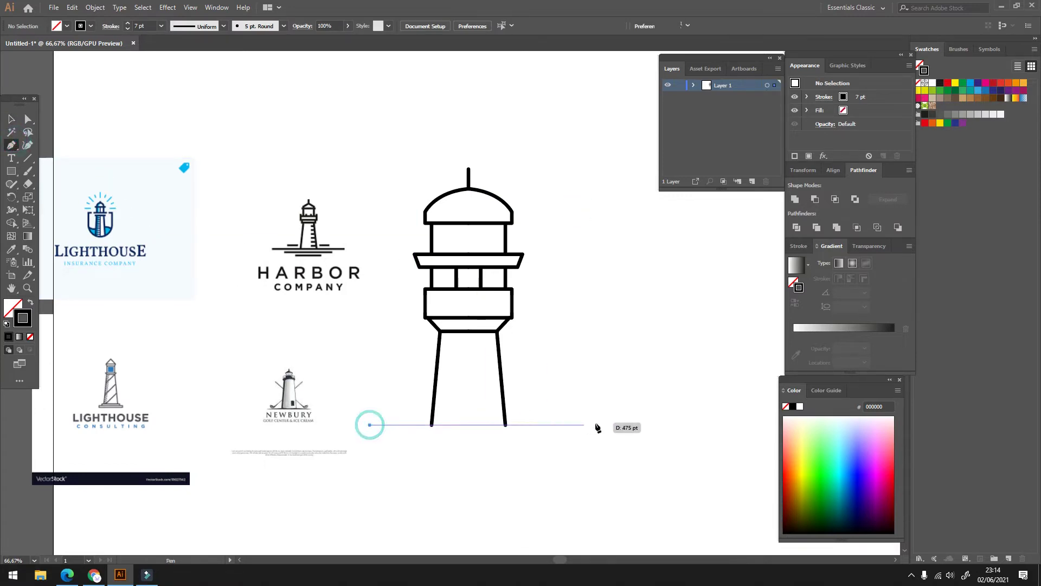
{"action": "left_click", "coordinate": [593, 425]}
{"action": "left_click", "coordinate": [6, 119]}
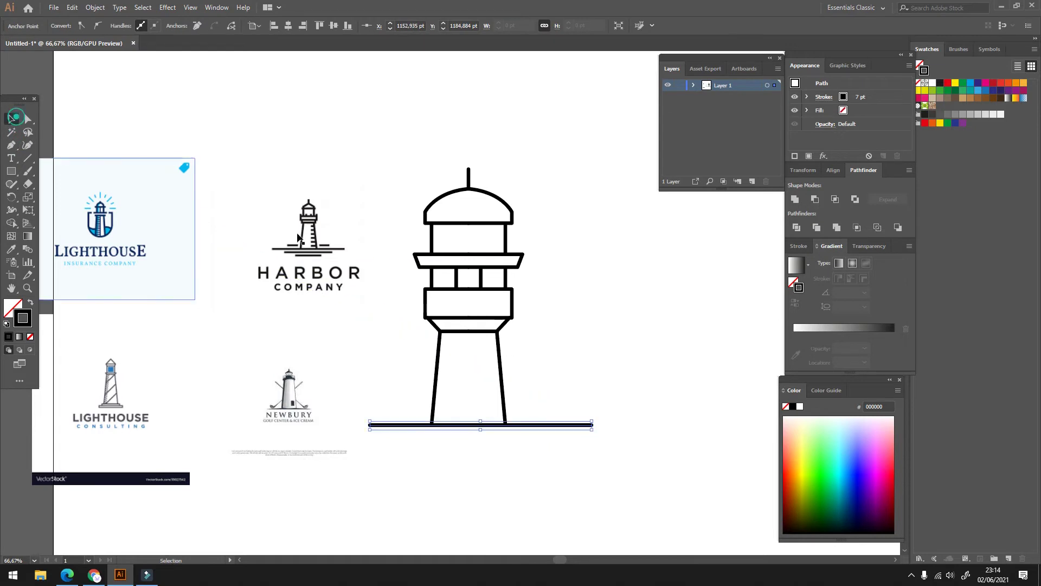
{"action": "key", "text": "ctrl+minus"}
Drag the four reference logos, including Harbor and Newbury, further left of the lighthouse
{"action": "left_click_drag", "start_coordinate": [339, 140], "coordinate": [239, 304]}
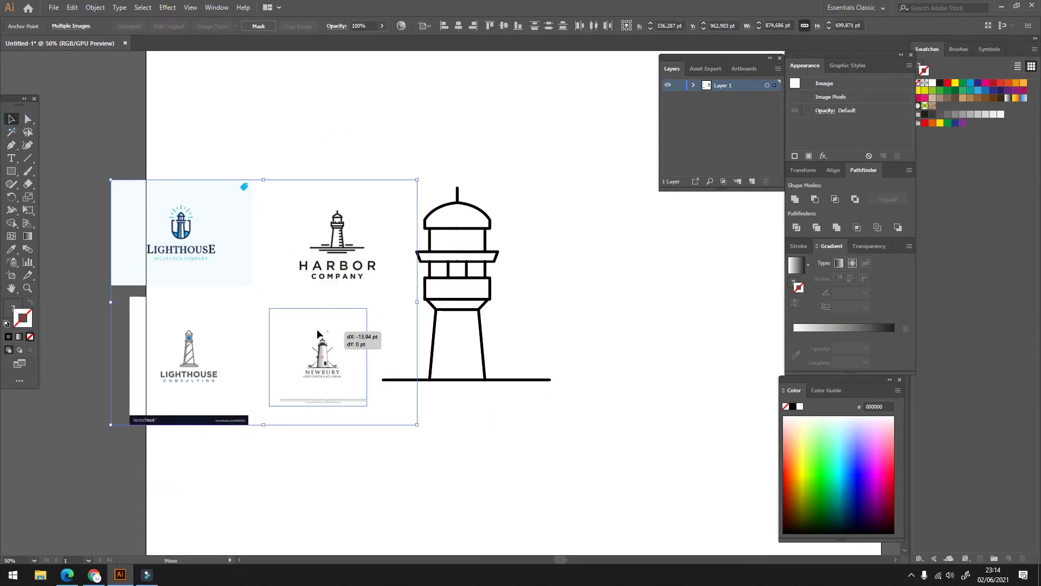
{"action": "left_click_drag", "start_coordinate": [305, 314], "coordinate": [251, 314]}
{"action": "left_click", "coordinate": [330, 274], "text": "shift"}
{"action": "left_click_drag", "start_coordinate": [313, 139], "coordinate": [125, 450]}
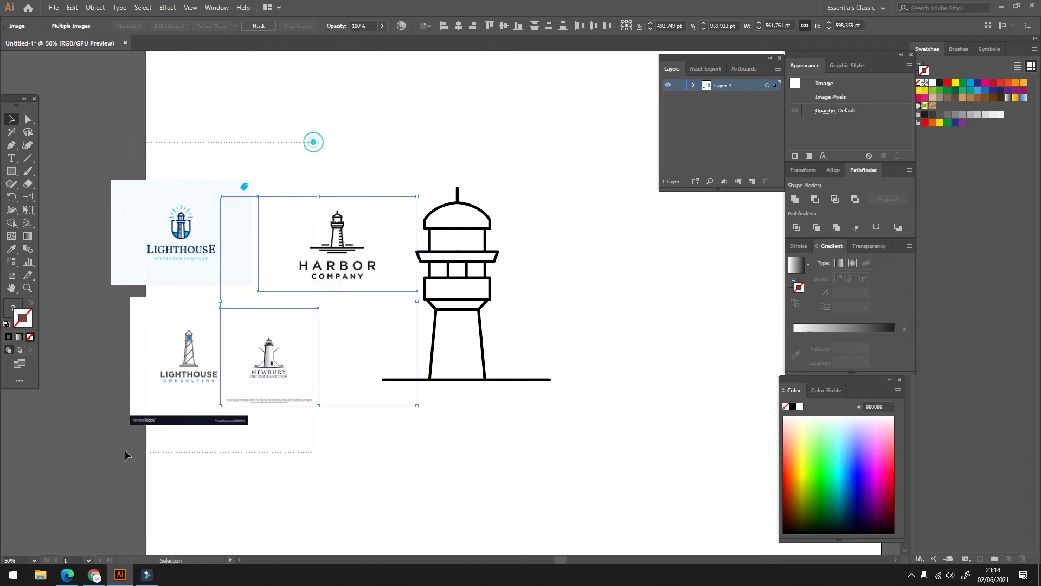
{"action": "left_click_drag", "start_coordinate": [282, 244], "coordinate": [228, 244]}
{"action": "left_click", "coordinate": [624, 251]}
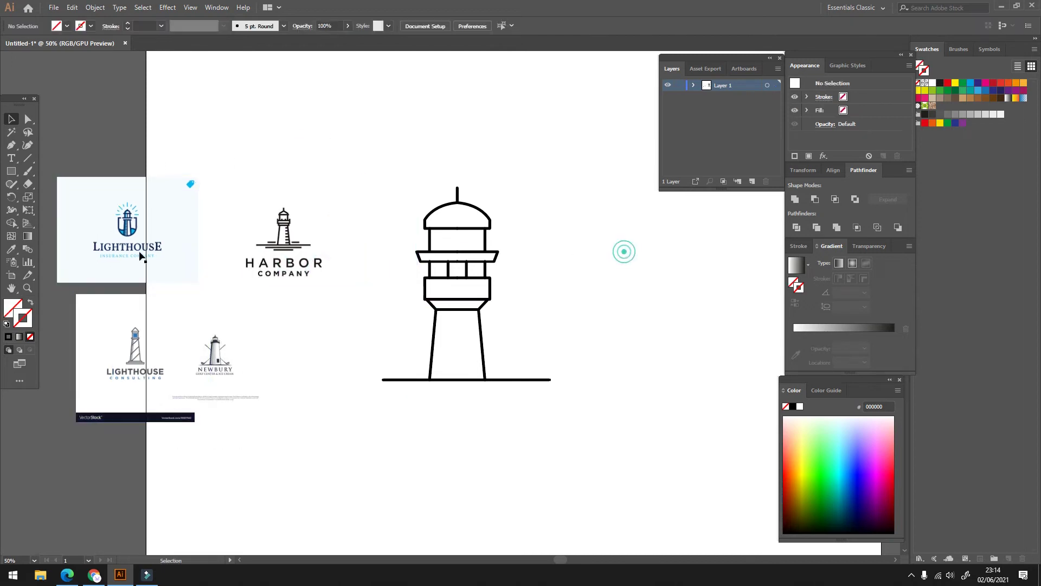
{"action": "left_click", "coordinate": [10, 144]}
{"action": "key", "text": "ctrl+plus"}
{"action": "key", "text": "ctrl+plus"}
{"action": "key", "text": "ctrl+plus"}
{"action": "key", "text": "ctrl+minus"}
{"action": "key", "text": "ctrl+minus"}
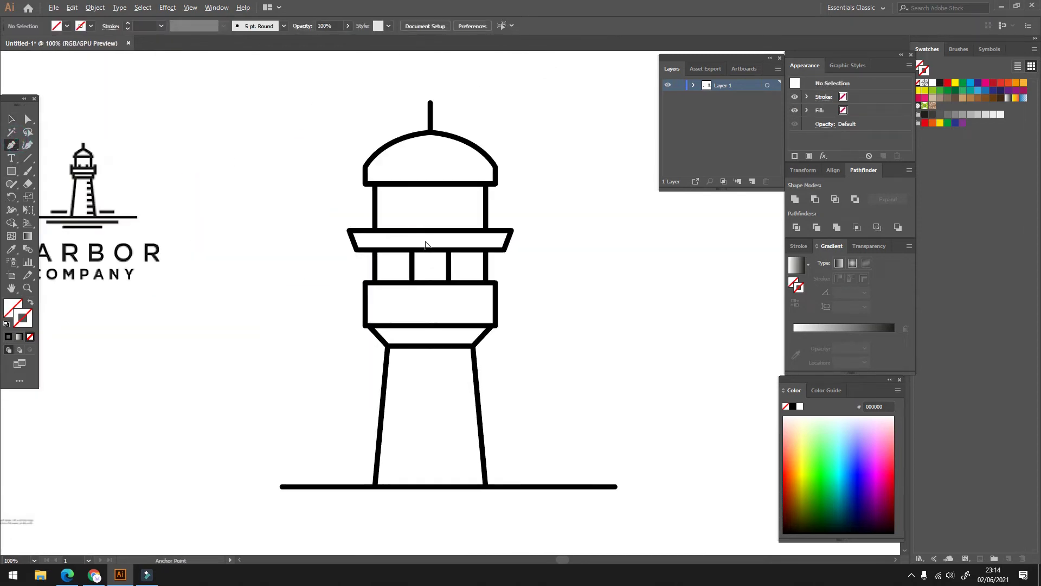
{"action": "key", "text": "ctrl+minus"}
{"action": "key", "text": "ctrl+minus"}
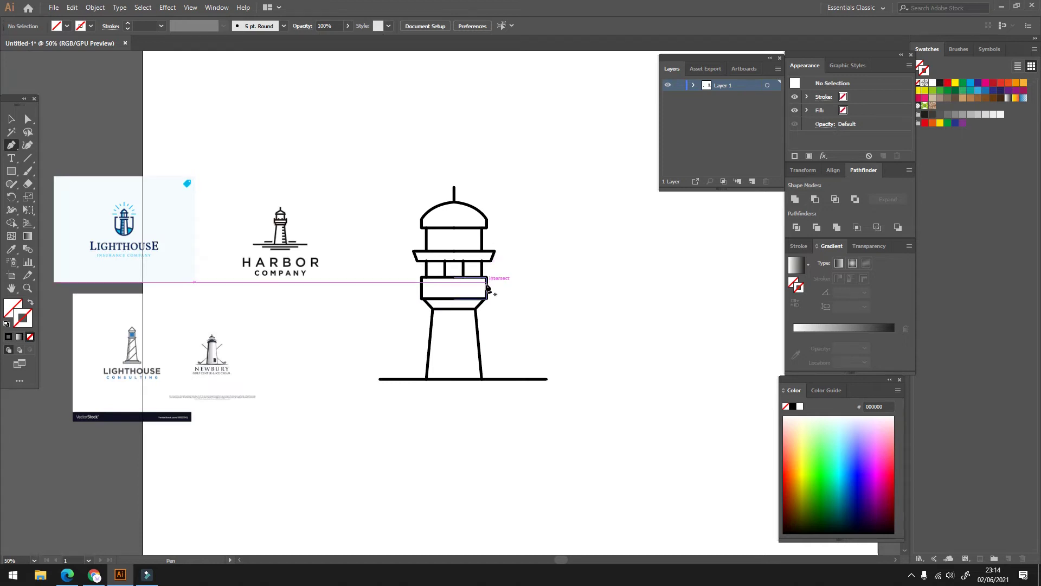
Draw a rectangular door outline standing on the ground line
{"action": "scroll", "coordinate": [466, 326], "scroll_direction": "up", "scroll_amount": 2}
{"action": "scroll", "coordinate": [463, 341], "scroll_direction": "down", "scroll_amount": 2}
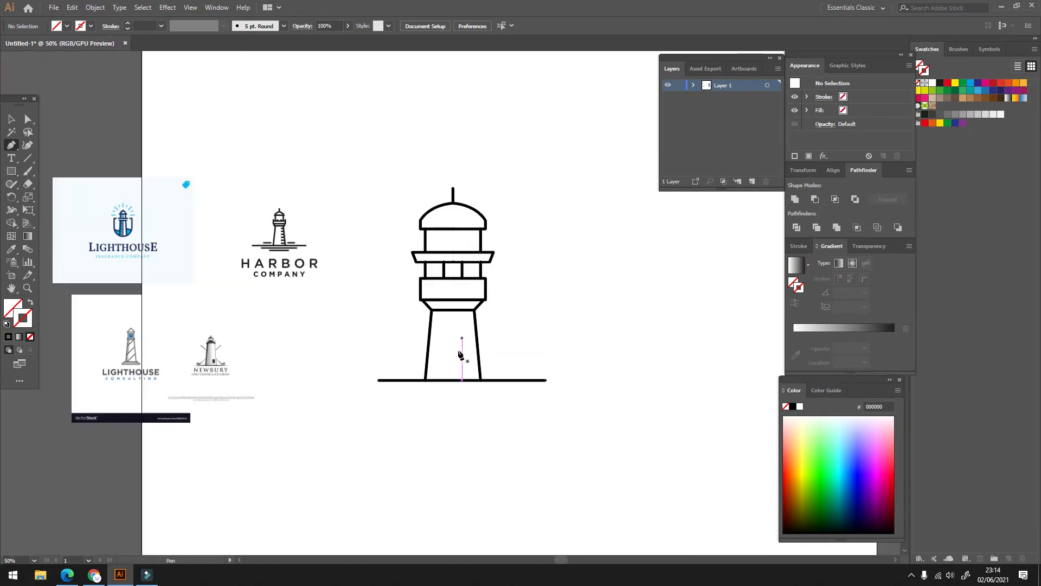
{"action": "scroll", "coordinate": [458, 371], "scroll_direction": "up", "scroll_amount": 1}
{"action": "key", "text": "m"}
{"action": "scroll", "coordinate": [479, 373], "scroll_direction": "up", "scroll_amount": 1}
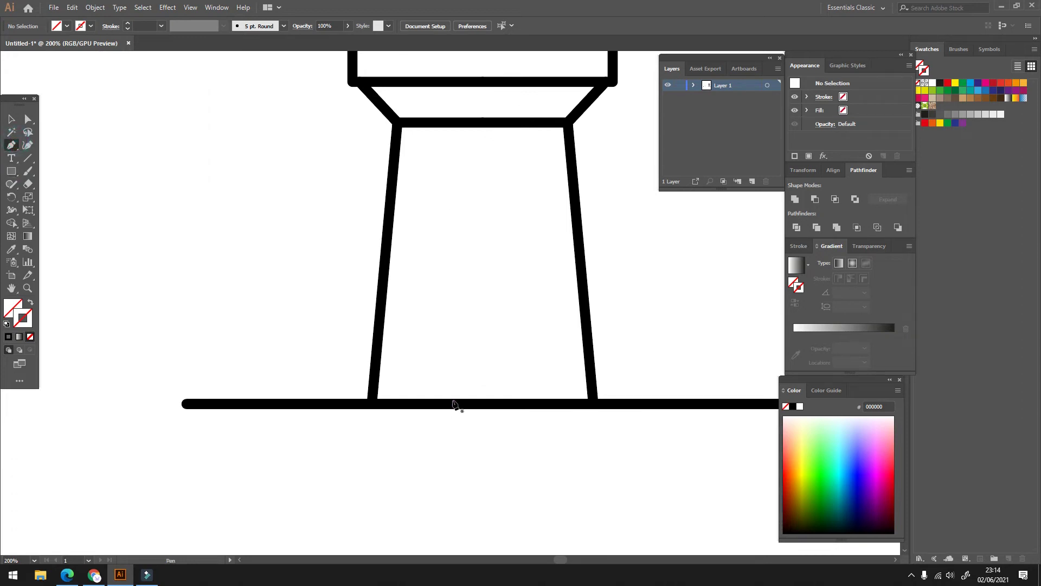
{"action": "left_click", "coordinate": [445, 404]}
{"action": "left_click", "coordinate": [445, 343], "text": "shift"}
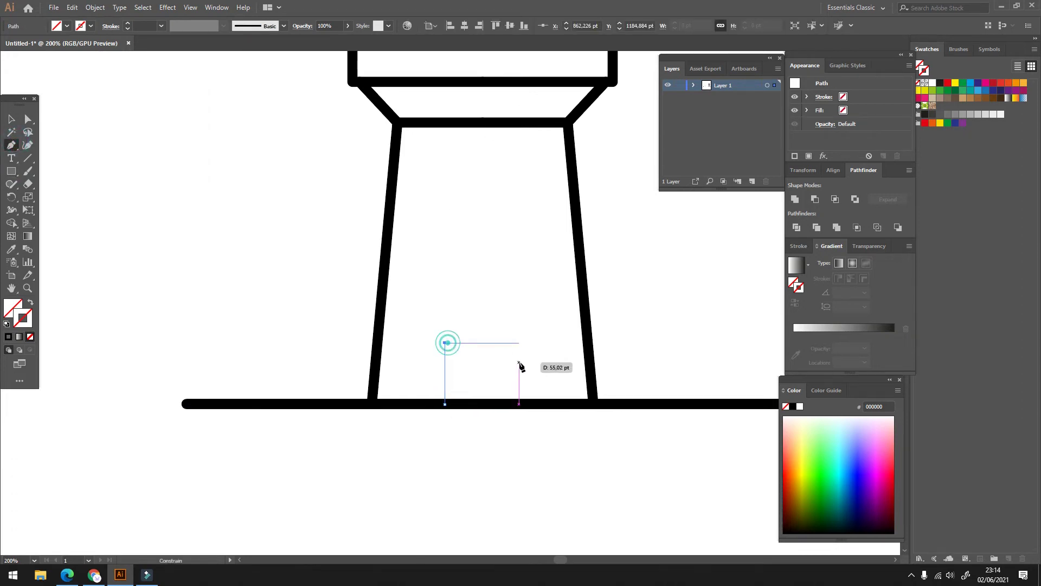
{"action": "left_click", "coordinate": [507, 343], "text": "shift"}
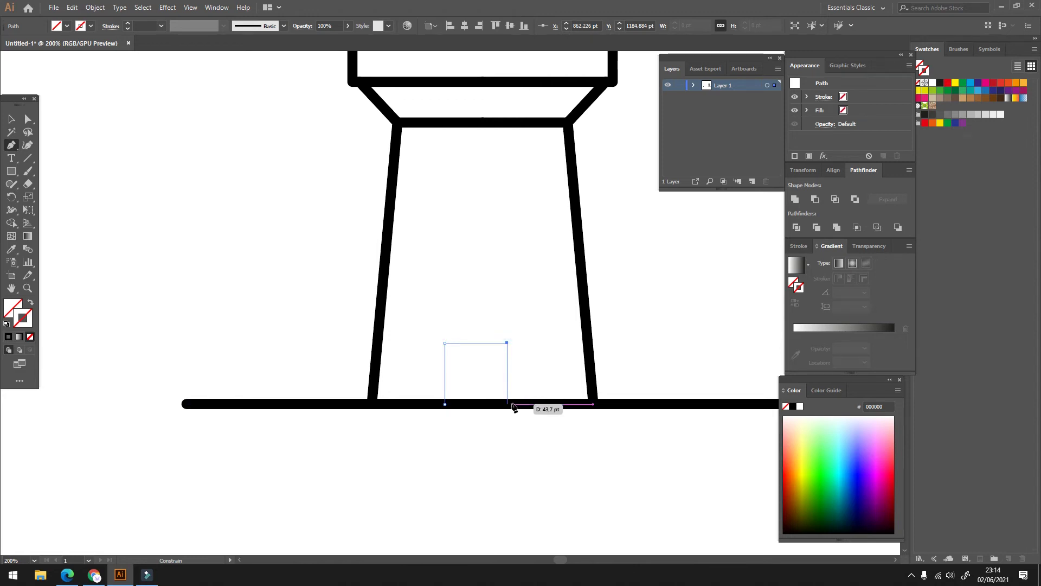
{"action": "left_click", "coordinate": [507, 404]}
Give the door the ground line's black 7 pt stroke and round its top corners into an arch
{"action": "left_click", "coordinate": [11, 249]}
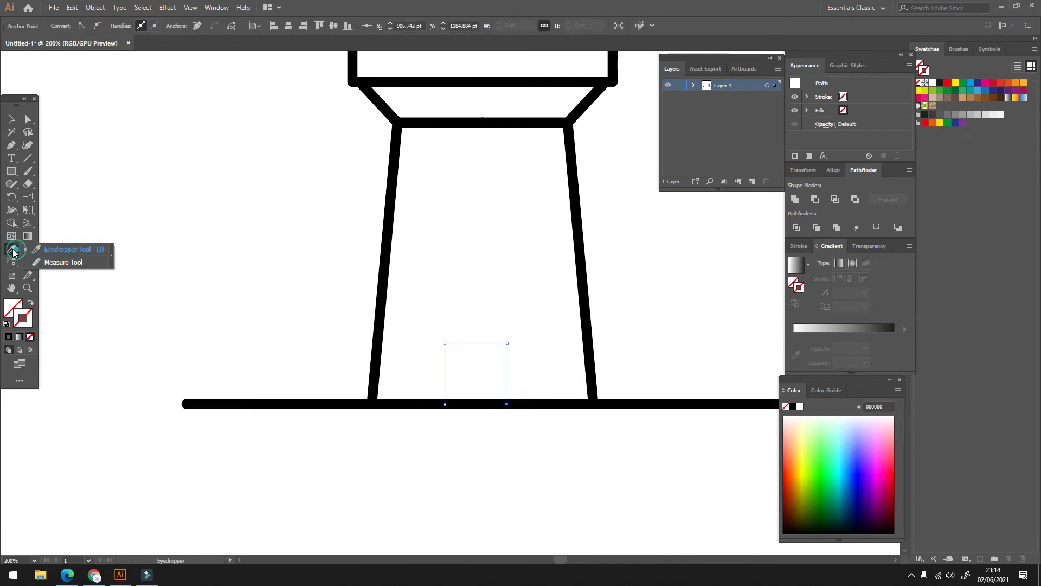
{"action": "left_click", "coordinate": [54, 250]}
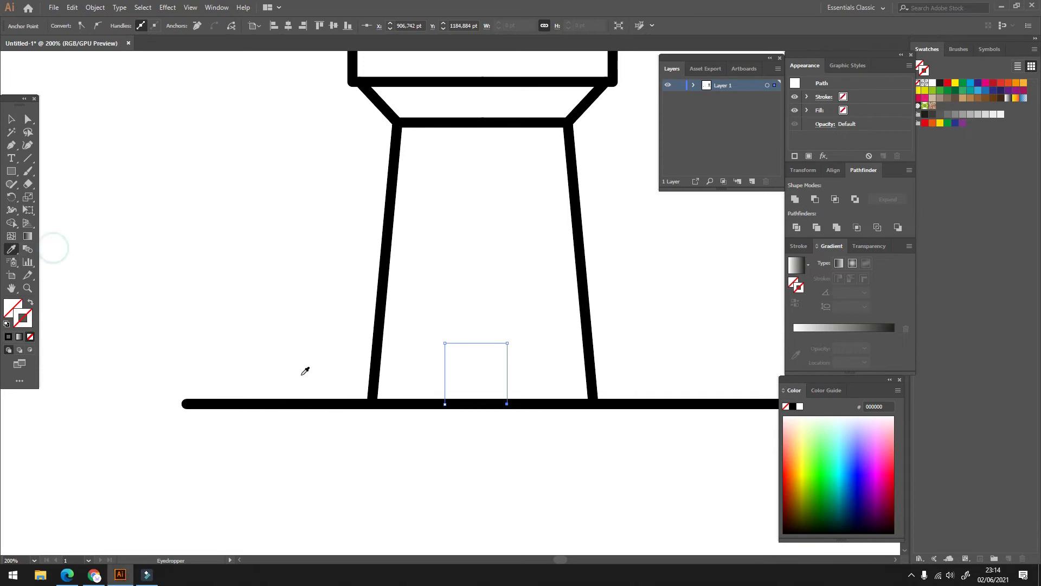
{"action": "left_click", "coordinate": [244, 399]}
{"action": "left_click", "coordinate": [31, 124]}
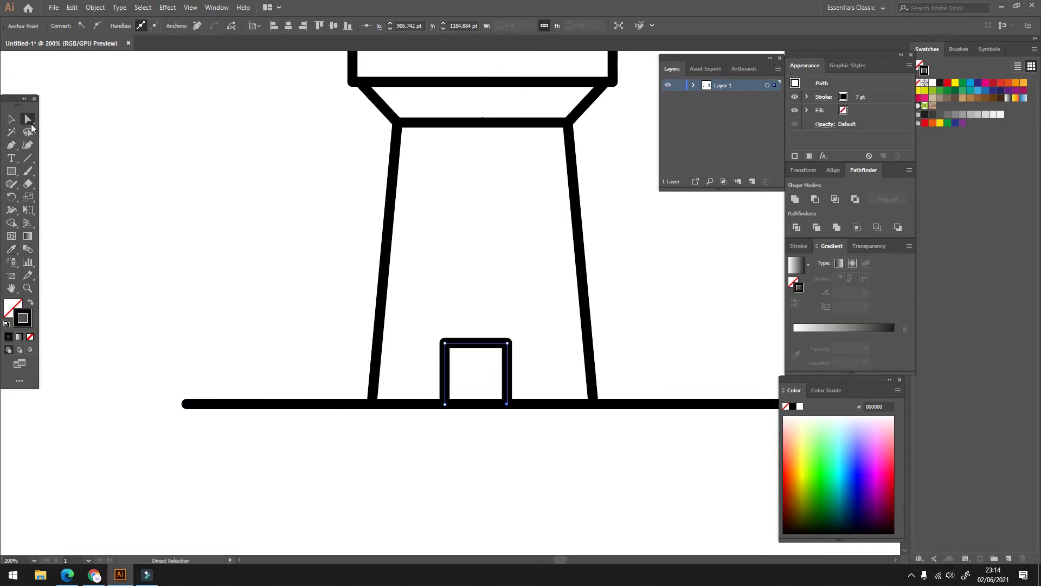
{"action": "mouse_move", "coordinate": [532, 329]}
{"action": "left_mouse_down"}
{"action": "mouse_move", "coordinate": [426, 369]}
{"action": "mouse_move", "coordinate": [510, 412]}
{"action": "left_mouse_up"}
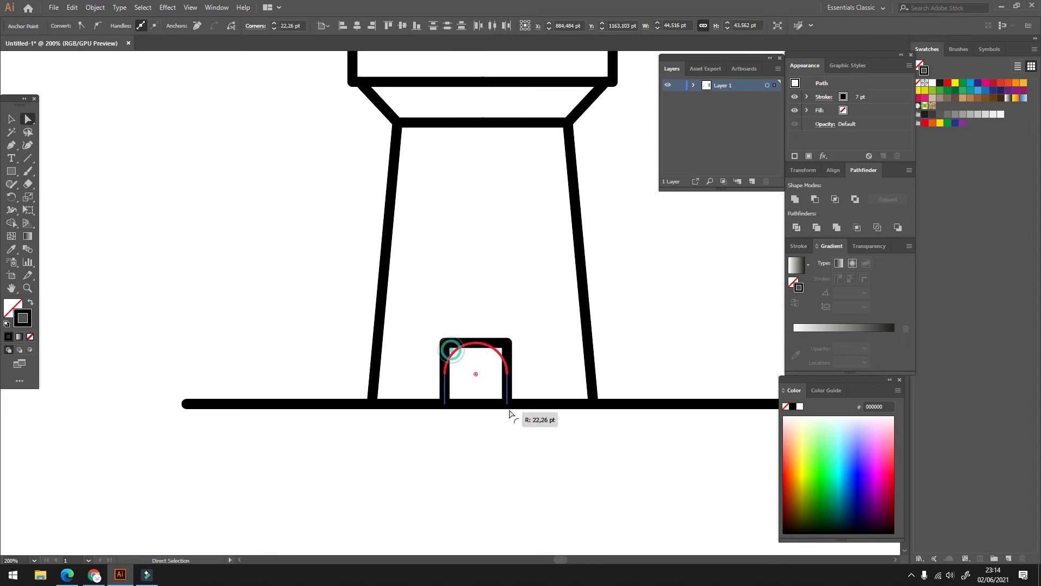
Zoom out and marquee-select all the lighthouse paths
{"action": "left_click", "coordinate": [11, 119]}
{"action": "key", "text": "ctrl+minus"}
{"action": "key", "text": "ctrl+minus"}
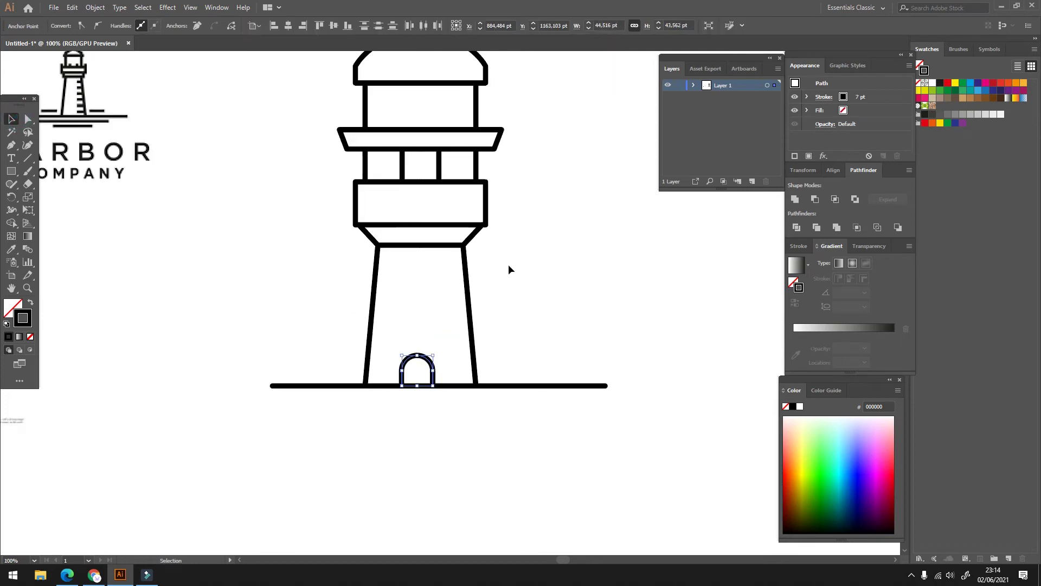
{"action": "key", "text": "ctrl+minus"}
{"action": "key", "text": "a"}
{"action": "left_click_drag", "start_coordinate": [529, 73], "coordinate": [364, 323]}
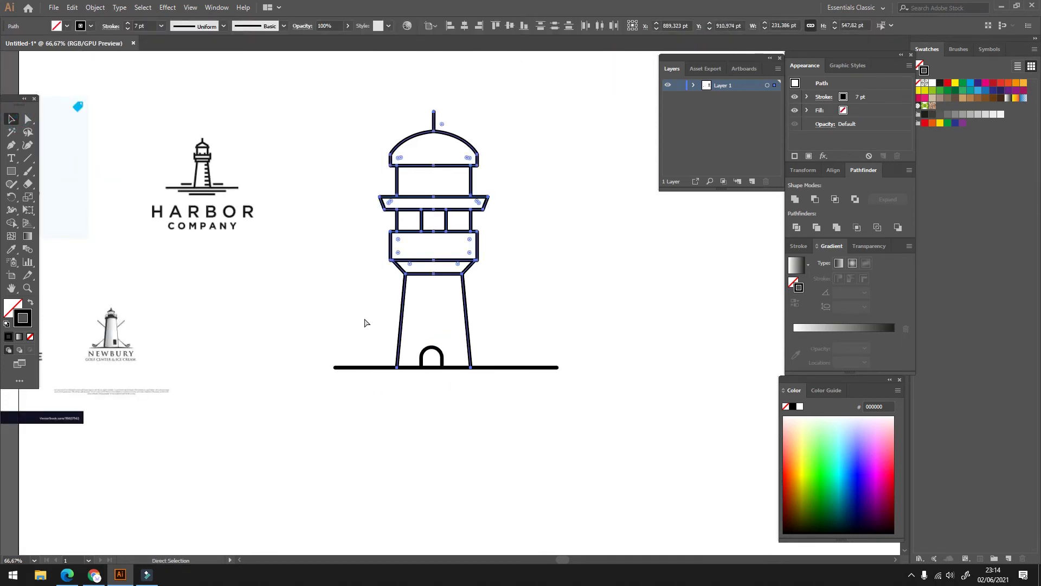
Center the door arch horizontally using the tower as the key object
{"action": "key", "text": "ctrl+g"}
{"action": "key", "text": "v"}
{"action": "left_click", "coordinate": [441, 353]}
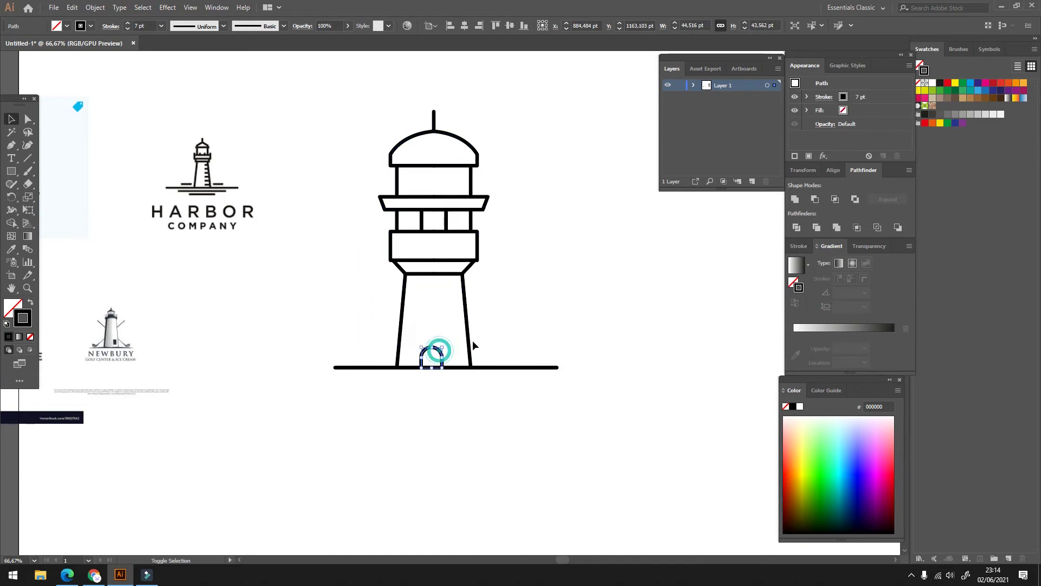
{"action": "left_click", "coordinate": [470, 345], "text": "shift"}
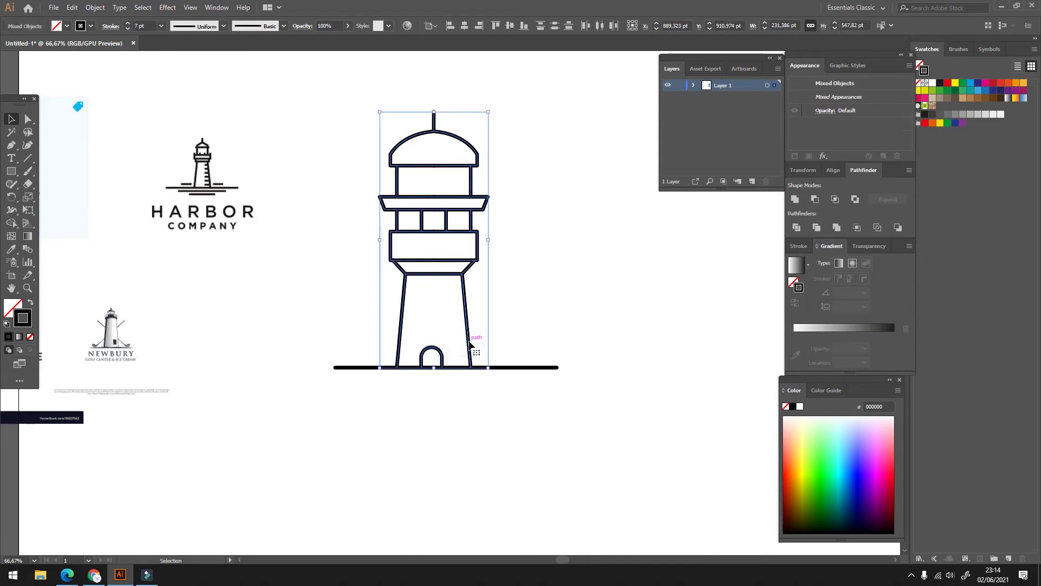
{"action": "left_click", "coordinate": [470, 345]}
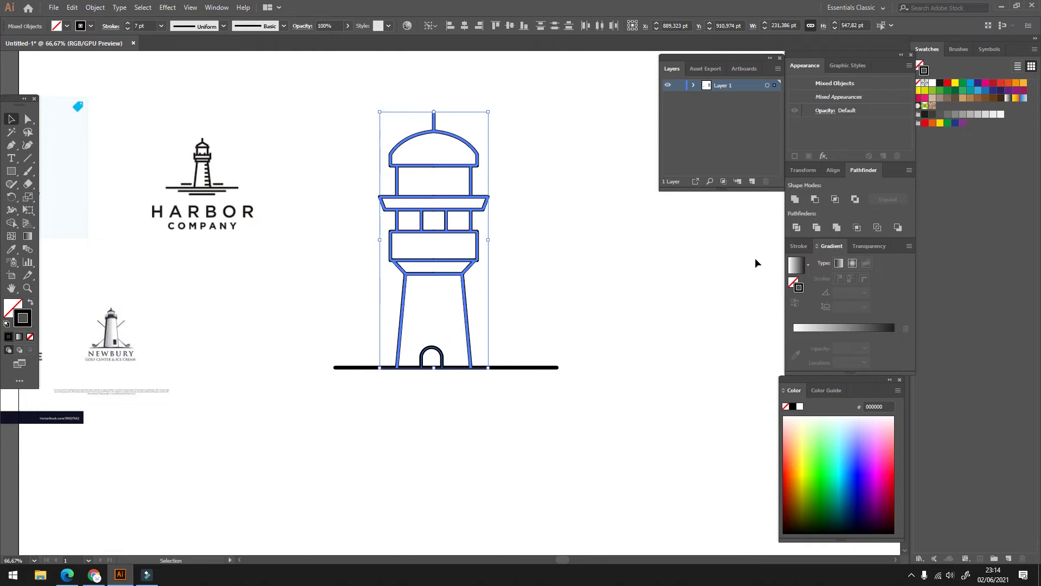
{"action": "left_click", "coordinate": [465, 26]}
Show the Align panel from the Window menu and check the door arch's selection
{"action": "left_click", "coordinate": [213, 9]}
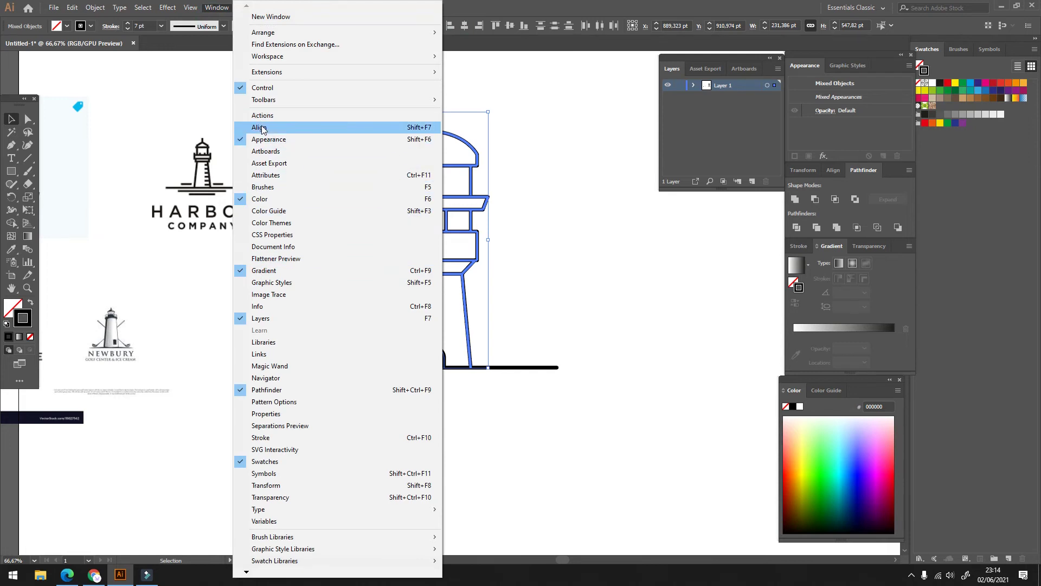
{"action": "left_click", "coordinate": [259, 127]}
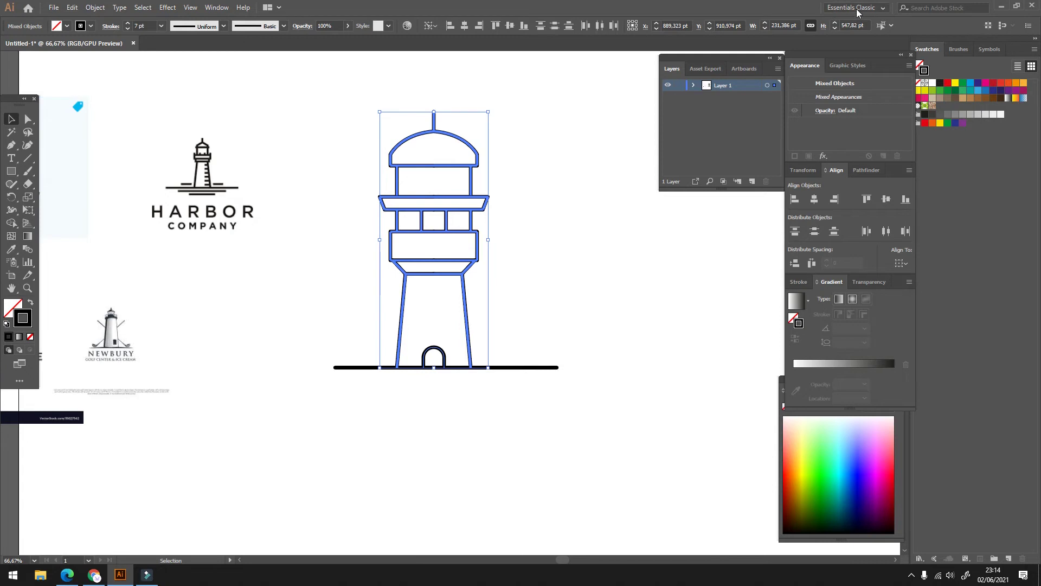
{"action": "left_click", "coordinate": [584, 307]}
{"action": "scroll", "coordinate": [442, 352], "scroll_direction": "up", "scroll_amount": 1}
{"action": "left_click", "coordinate": [455, 354]}
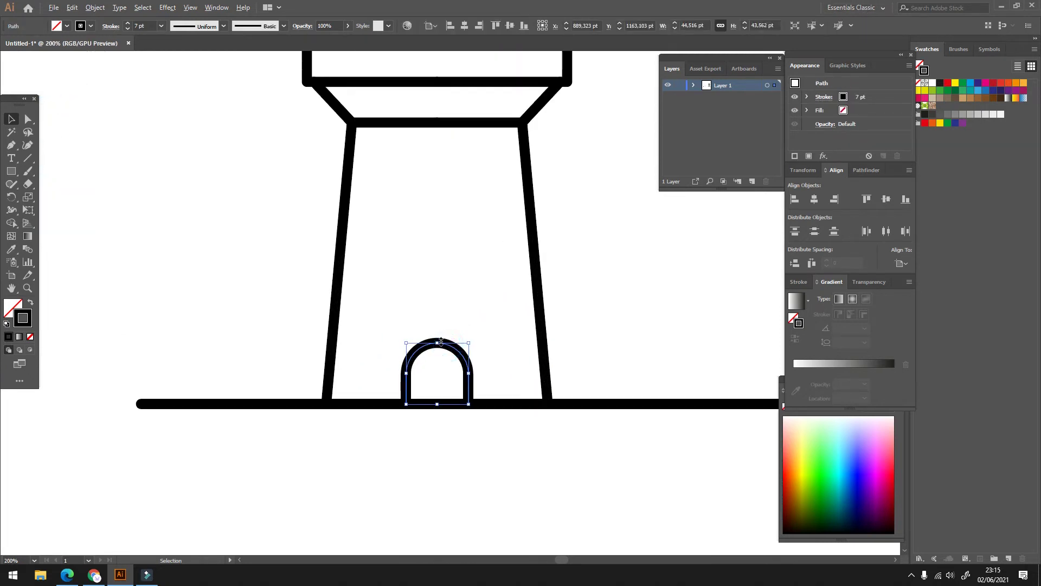
{"action": "left_click", "coordinate": [484, 296]}
{"action": "scroll", "coordinate": [540, 347], "scroll_direction": "down", "scroll_amount": 2}
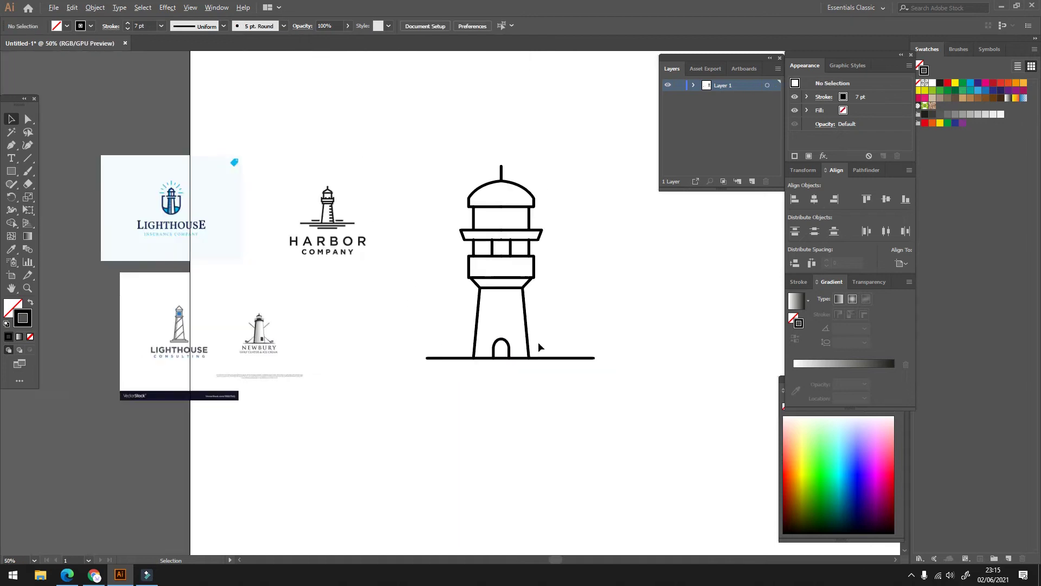
{"action": "left_click", "coordinate": [12, 143]}
{"action": "scroll", "coordinate": [210, 301], "scroll_direction": "up", "scroll_amount": 1}
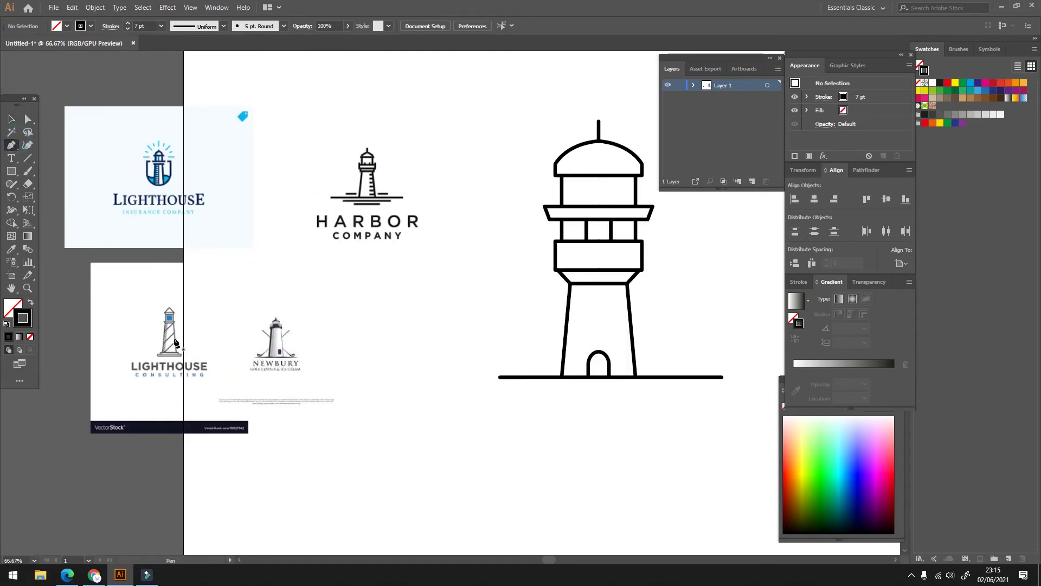
{"action": "scroll", "coordinate": [699, 264], "scroll_direction": "up", "scroll_amount": 3}
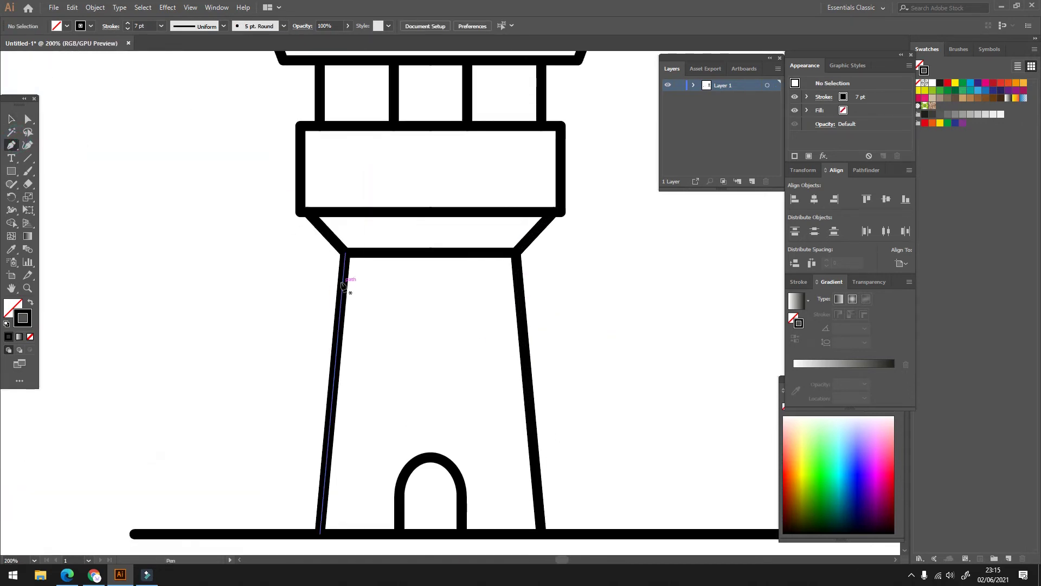
Draw a slanted line across the lower tower, positioned to overhang both sides
{"action": "left_click", "coordinate": [343, 281]}
{"action": "left_click", "coordinate": [521, 313]}
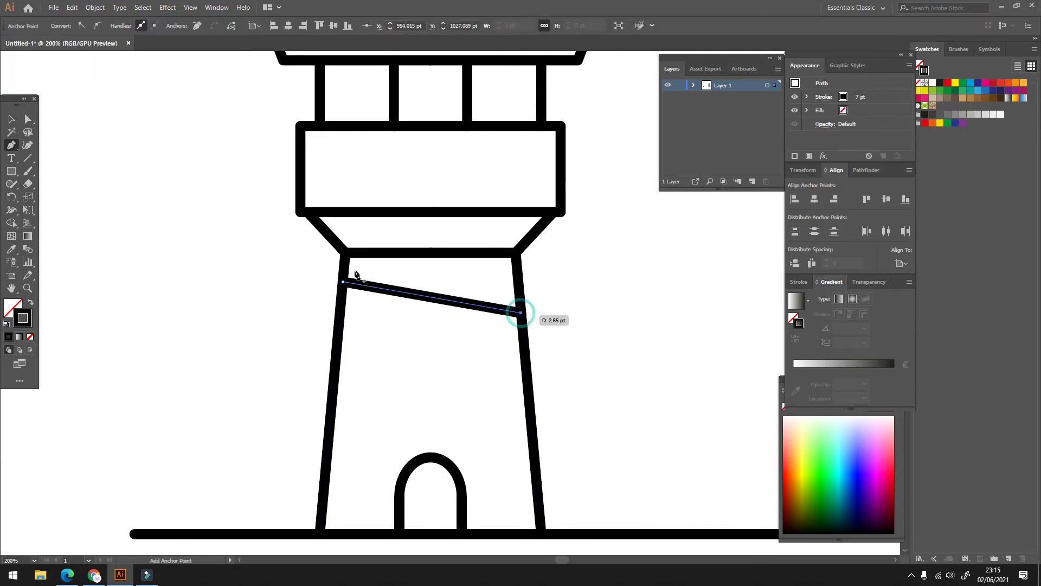
{"action": "left_click_drag", "start_coordinate": [519, 313], "coordinate": [615, 333]}
{"action": "left_click_drag", "start_coordinate": [344, 282], "coordinate": [275, 256]}
{"action": "key", "text": "ctrl+z"}
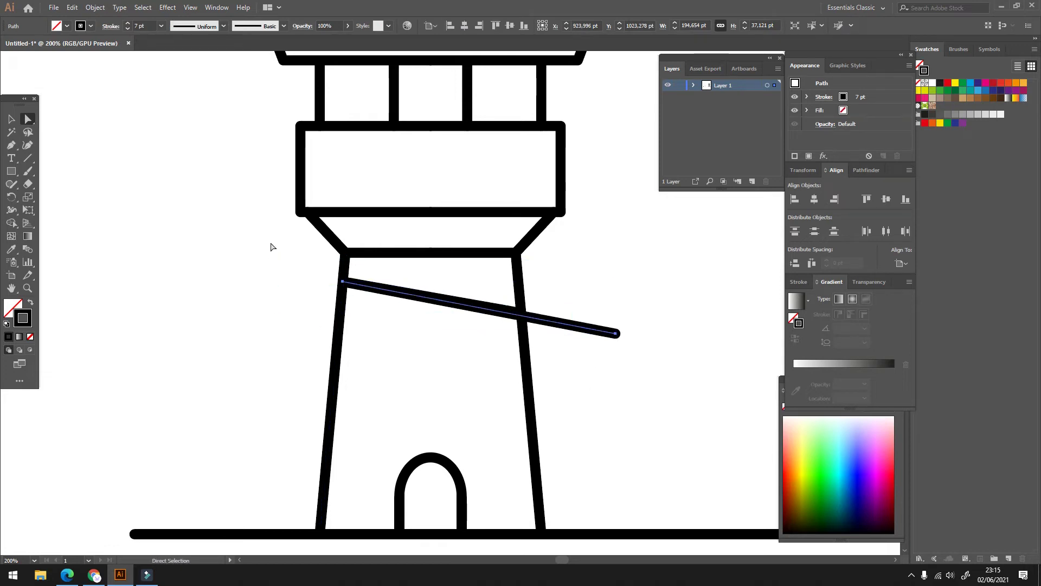
{"action": "left_click", "coordinate": [9, 119]}
{"action": "left_click_drag", "start_coordinate": [446, 311], "coordinate": [404, 298]}
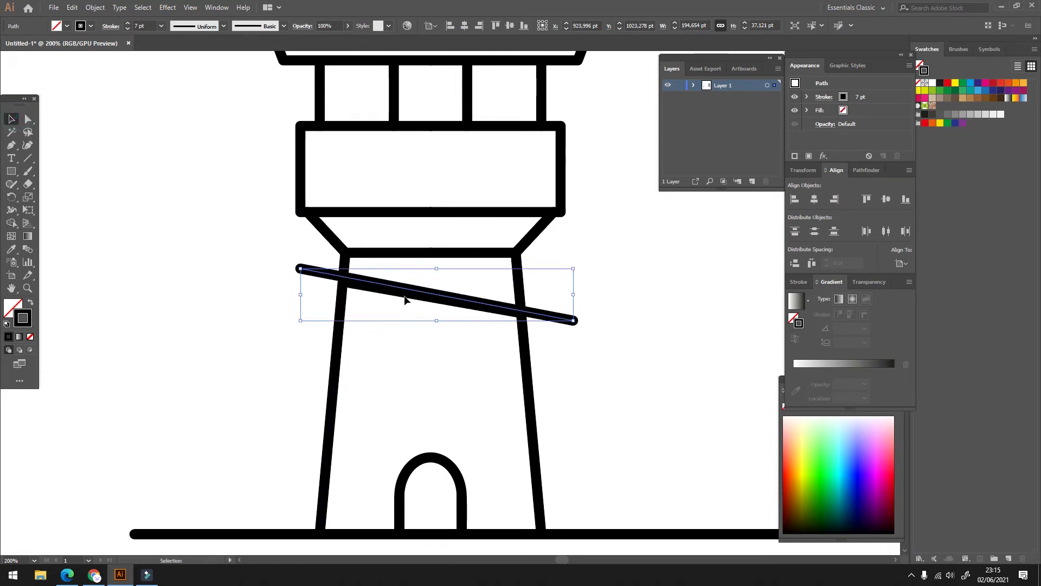
{"action": "left_click", "coordinate": [410, 309]}
Alt-drag a copy of the stripe downward and repeat with Ctrl+D for four stripes
{"action": "left_click", "coordinate": [412, 297]}
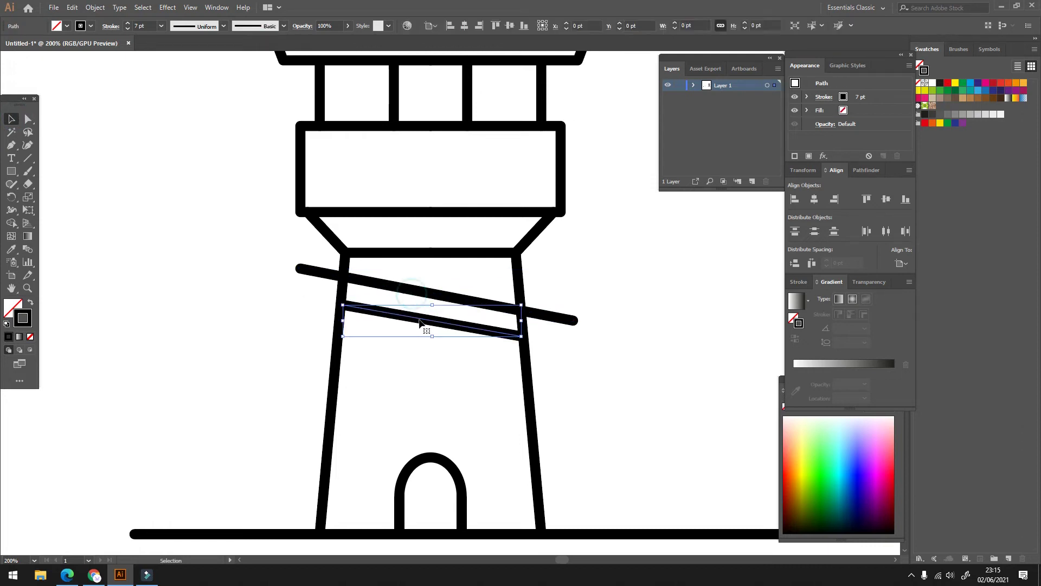
{"action": "left_click", "coordinate": [420, 323]}
{"action": "left_click_drag", "start_coordinate": [448, 298], "coordinate": [435, 358]}
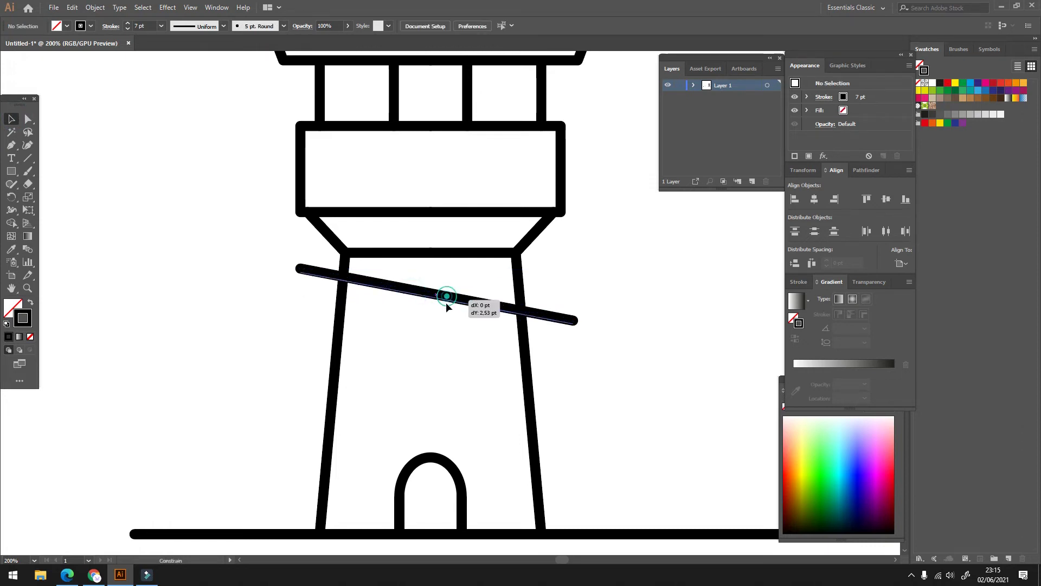
{"action": "key", "text": "ctrl"}
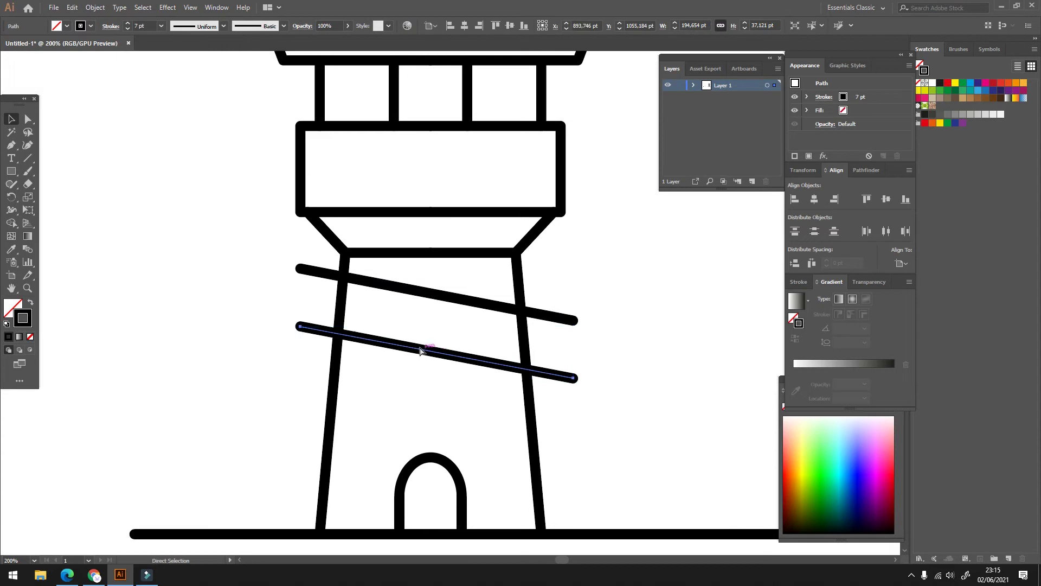
{"action": "key", "text": "ctrl+d"}
{"action": "key", "text": "ctrl+d"}
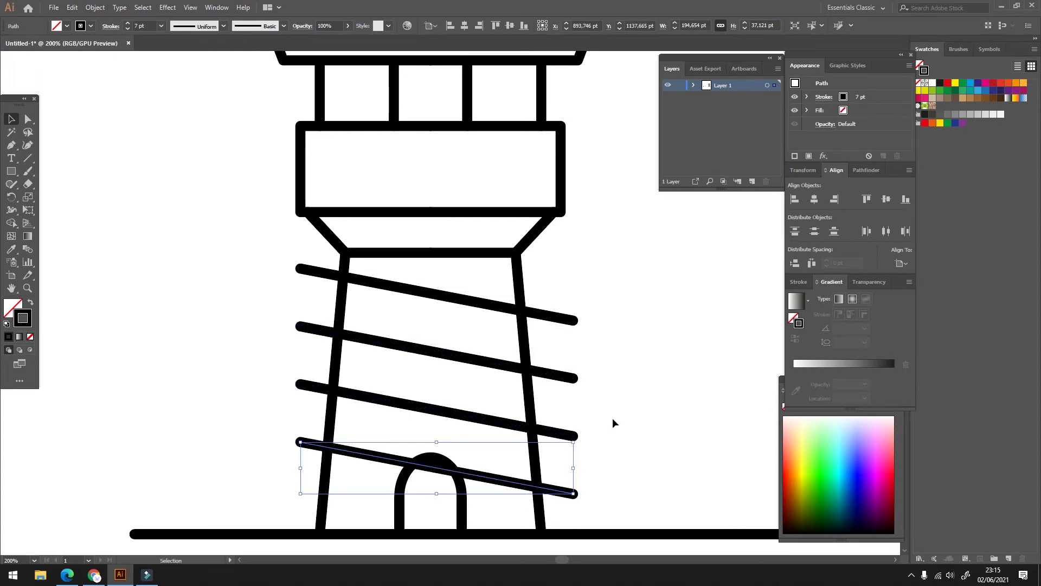
{"action": "left_click", "coordinate": [640, 420]}
{"action": "left_click", "coordinate": [28, 185]}
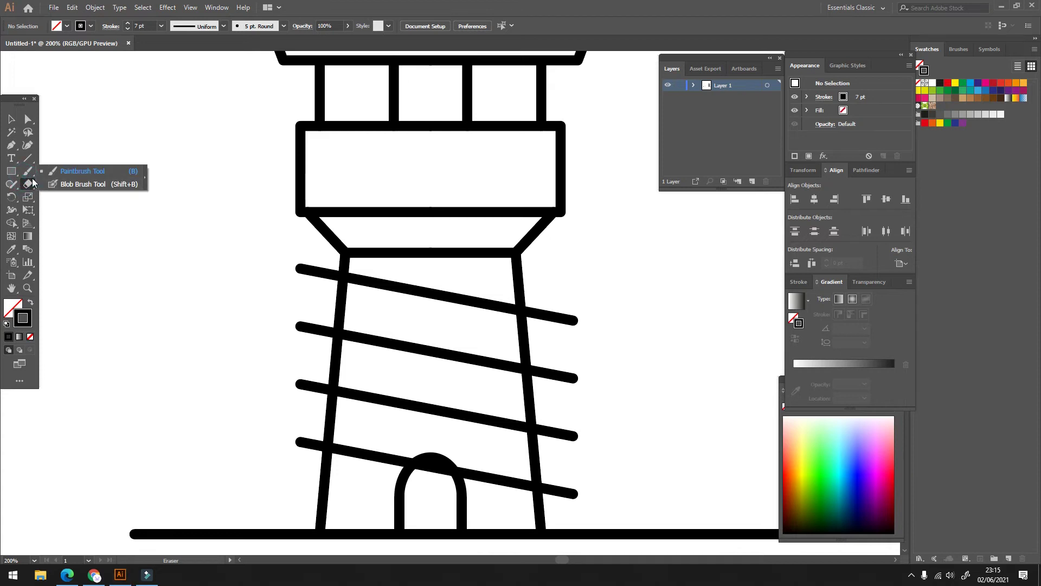
Trim the top stripe flush with both tower edges using Scissors, deleting both outer pieces
{"action": "left_click", "coordinate": [28, 185]}
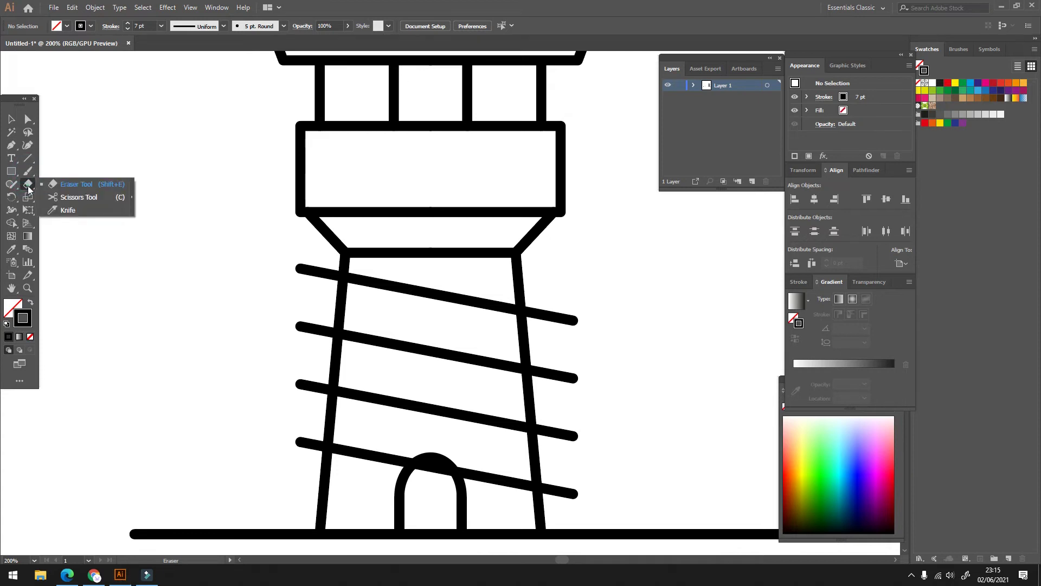
{"action": "left_click", "coordinate": [52, 203]}
{"action": "scroll", "coordinate": [357, 291], "scroll_direction": "up", "scroll_amount": 2}
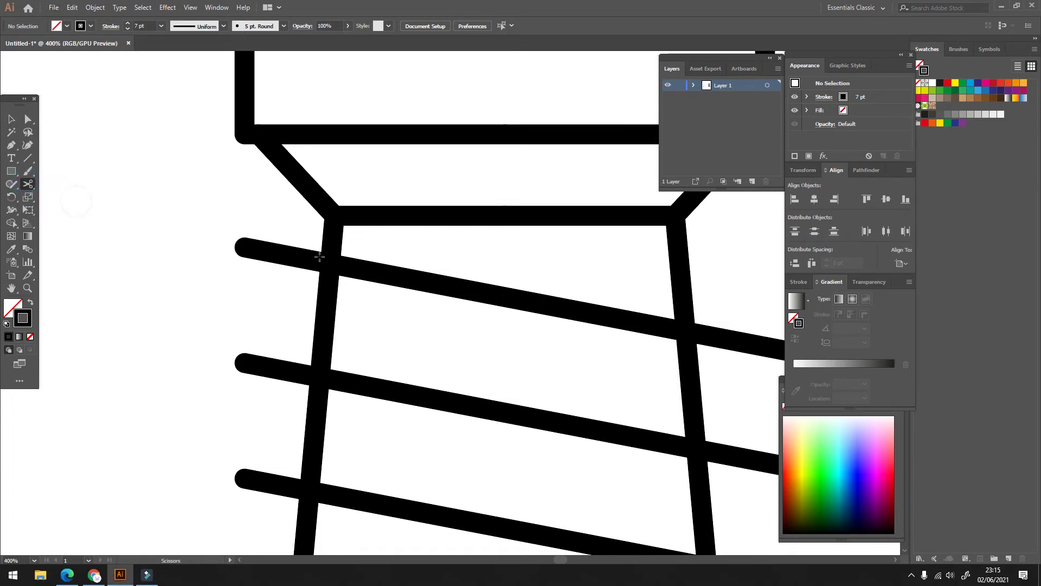
{"action": "scroll", "coordinate": [326, 260], "scroll_direction": "up", "scroll_amount": 1}
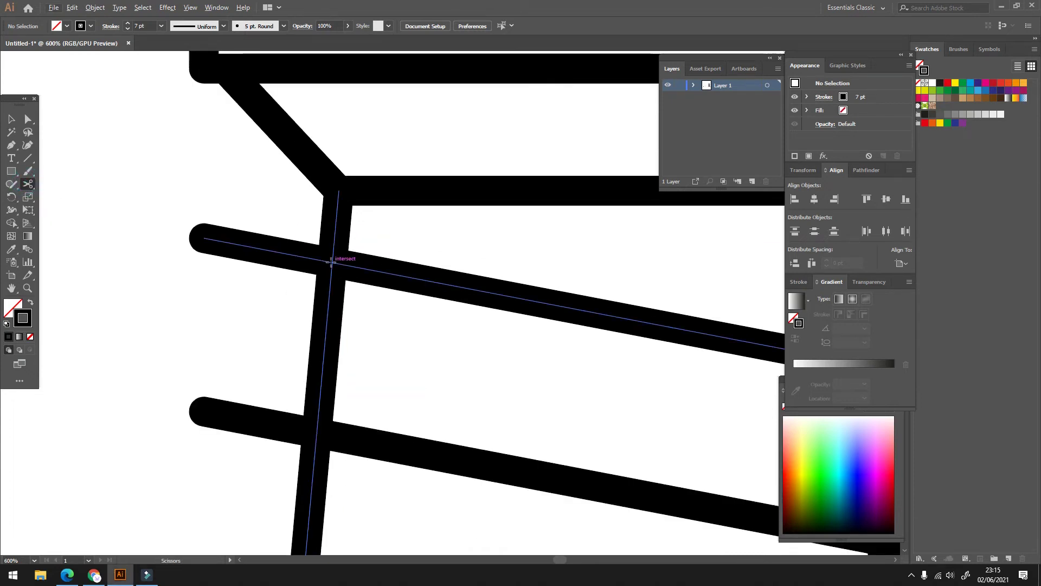
{"action": "left_click", "coordinate": [332, 261]}
{"action": "key", "text": "c"}
{"action": "scroll", "coordinate": [626, 320], "scroll_direction": "right", "scroll_amount": 3}
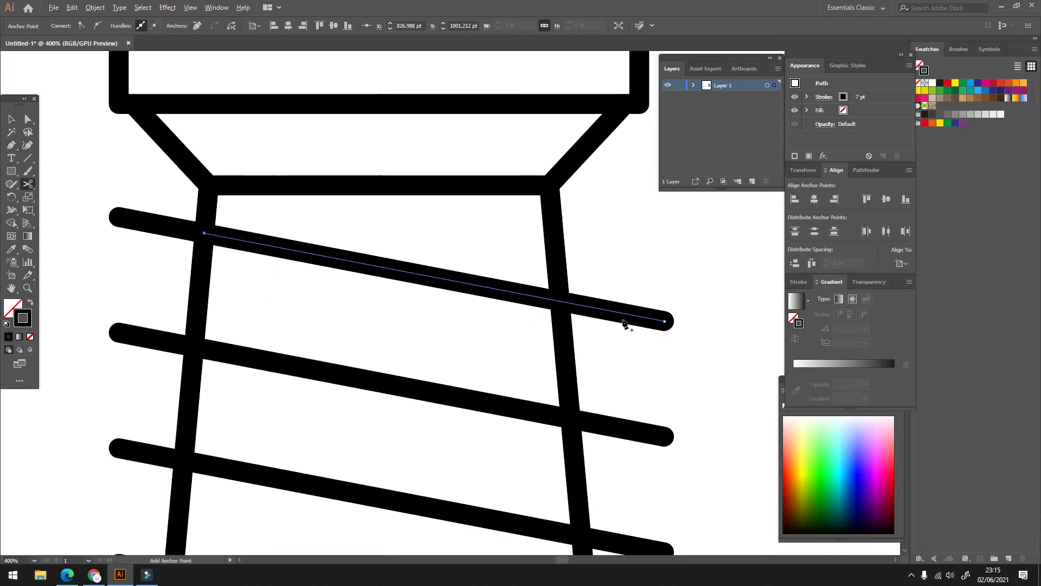
{"action": "scroll", "coordinate": [536, 293], "scroll_direction": "up", "scroll_amount": 1}
{"action": "left_click", "coordinate": [534, 292]}
{"action": "scroll", "coordinate": [533, 291], "scroll_direction": "down", "scroll_amount": 1}
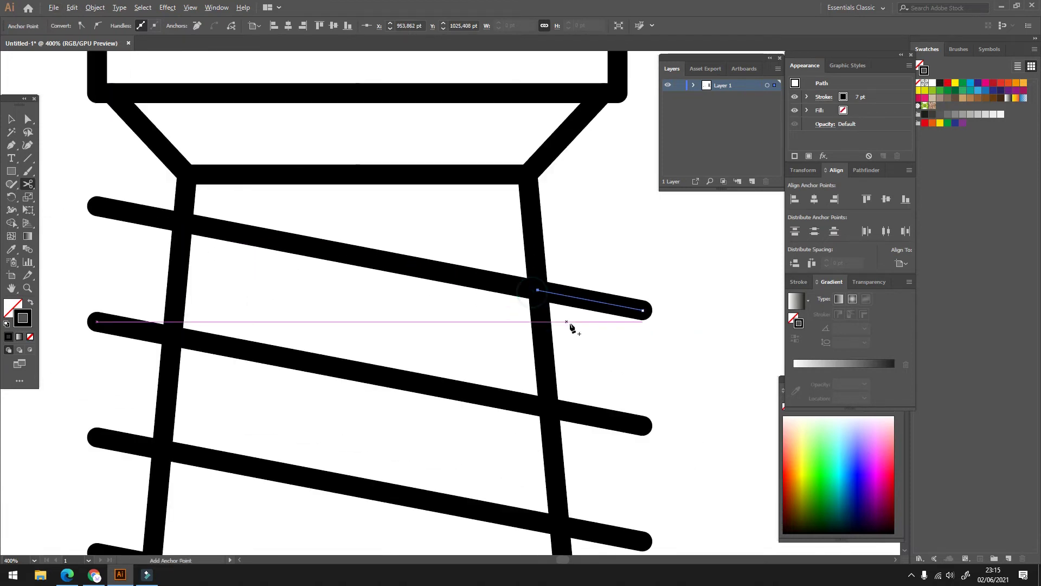
{"action": "key", "text": "Delete"}
{"action": "key", "text": "ctrl+shift+a"}
{"action": "left_click", "coordinate": [12, 119]}
{"action": "left_click", "coordinate": [140, 216]}
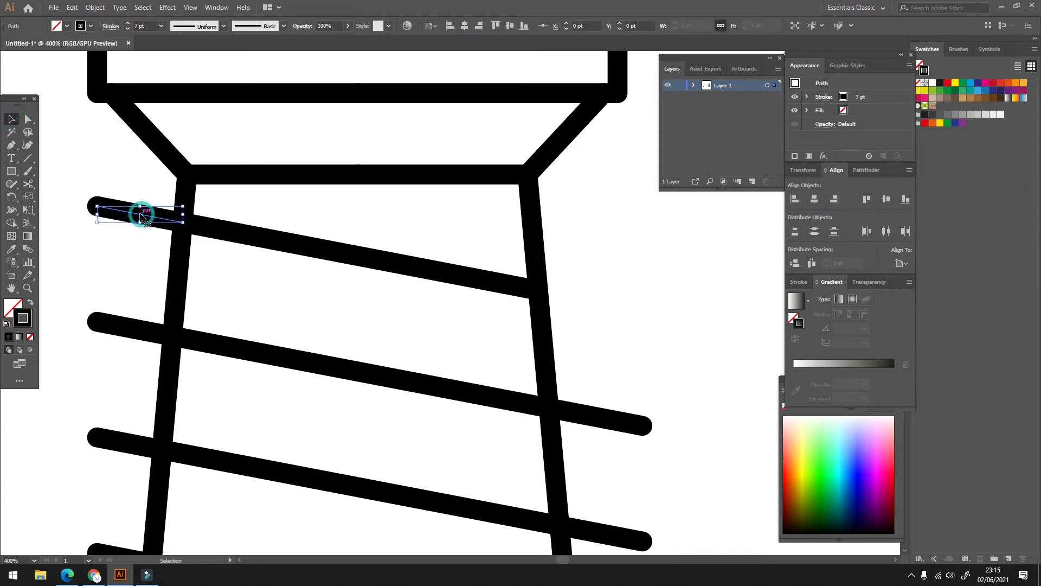
{"action": "key", "text": "Delete"}
{"action": "scroll", "coordinate": [236, 145], "scroll_direction": "down", "scroll_amount": 3}
{"action": "scroll", "coordinate": [160, 219], "scroll_direction": "up", "scroll_amount": 2}
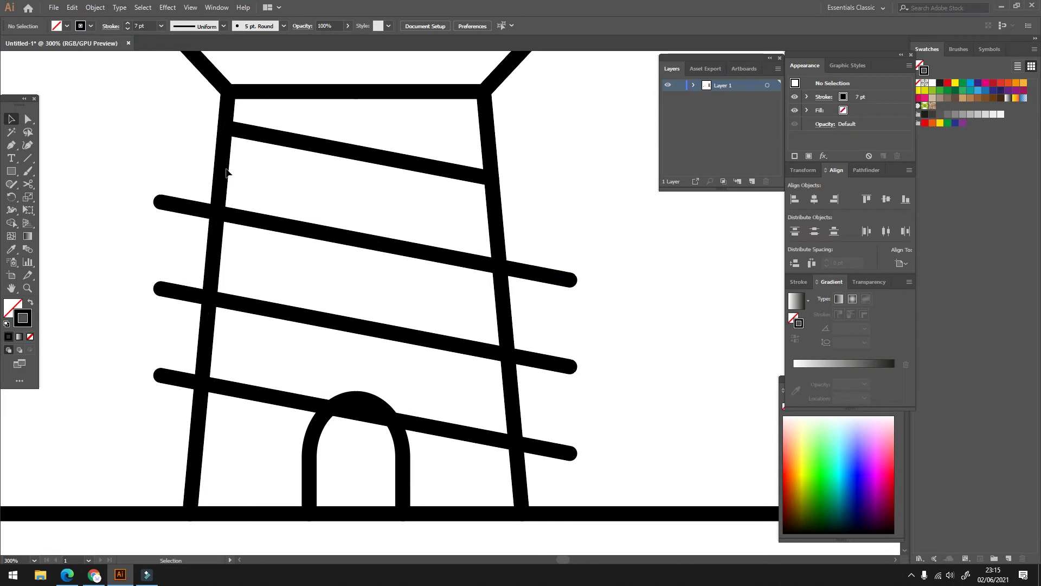
Cut the upper long stripe at both tower sides and delete the cut-off piece
{"action": "left_click", "coordinate": [192, 209]}
{"action": "left_click", "coordinate": [31, 185]}
{"action": "scroll", "coordinate": [207, 209], "scroll_direction": "up", "scroll_amount": 2}
{"action": "left_click", "coordinate": [233, 204]}
{"action": "scroll", "coordinate": [232, 206], "scroll_direction": "down", "scroll_amount": 2}
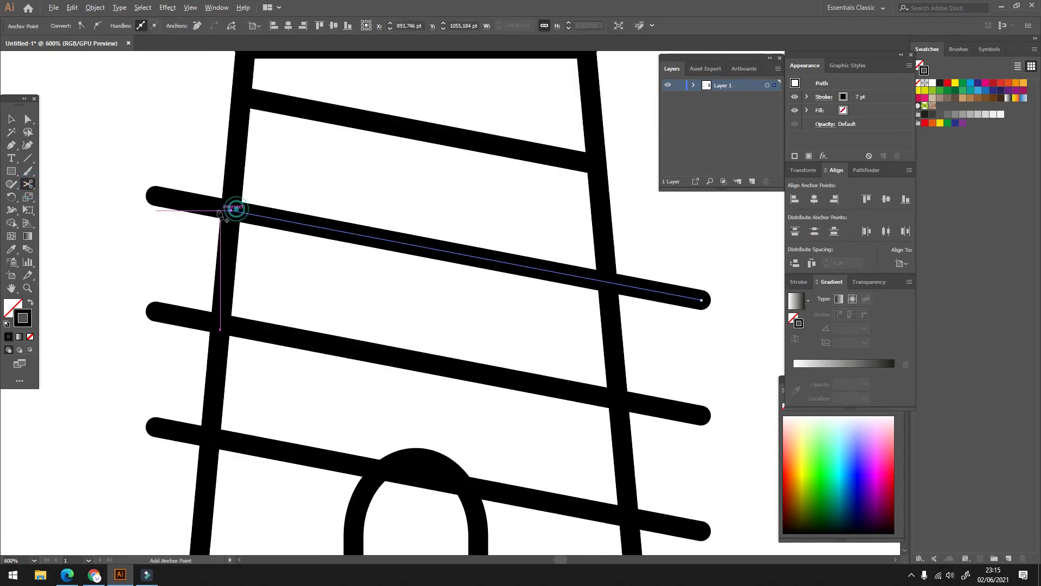
{"action": "scroll", "coordinate": [465, 274], "scroll_direction": "down", "scroll_amount": 1}
{"action": "scroll", "coordinate": [466, 275], "scroll_direction": "up", "scroll_amount": 2}
{"action": "left_click", "coordinate": [379, 233]}
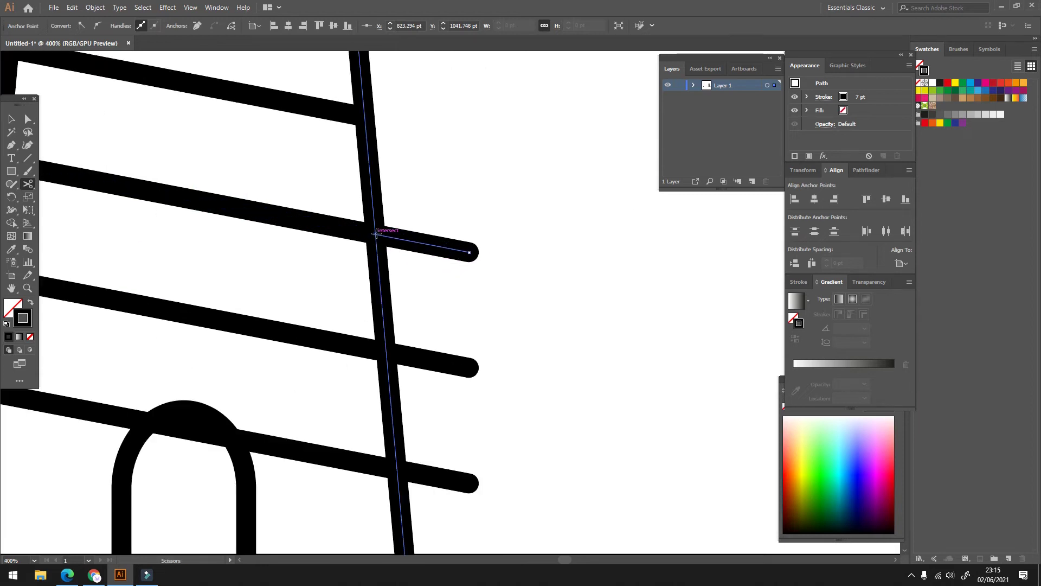
{"action": "scroll", "coordinate": [519, 271], "scroll_direction": "down", "scroll_amount": 1}
{"action": "scroll", "coordinate": [520, 272], "scroll_direction": "down", "scroll_amount": 1}
{"action": "key", "text": "Delete"}
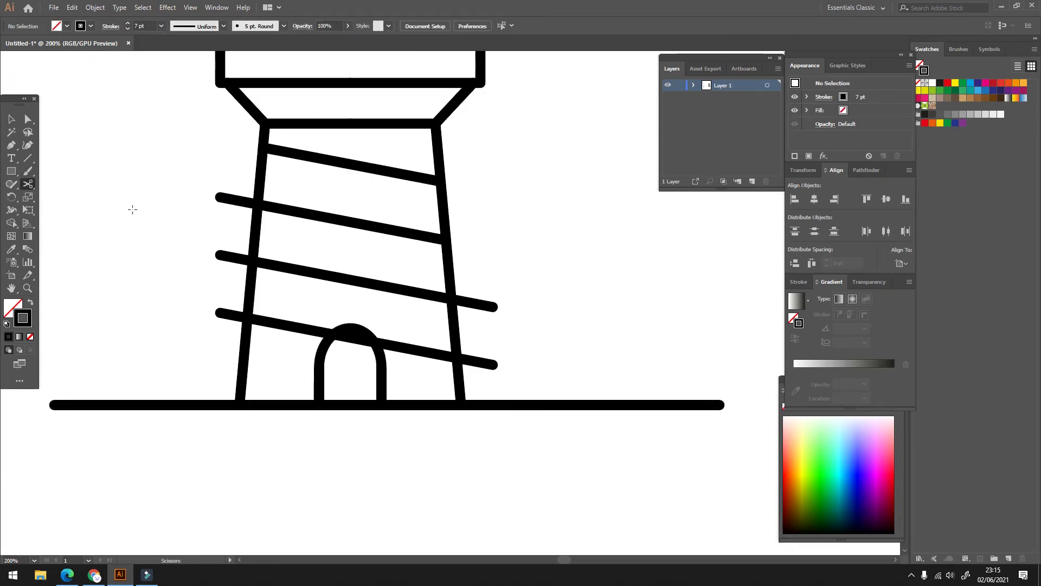
Cut the middle and lowest stripes at both tower edges and delete the two right stubs
{"action": "scroll", "coordinate": [269, 279], "scroll_direction": "up", "scroll_amount": 2}
{"action": "left_click", "coordinate": [248, 228]}
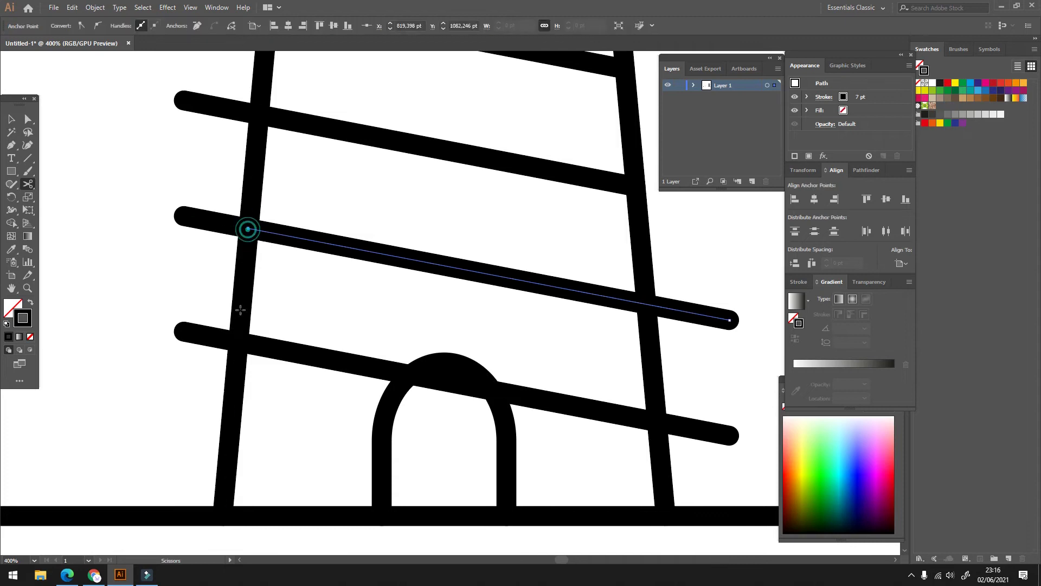
{"action": "left_click", "coordinate": [239, 342]}
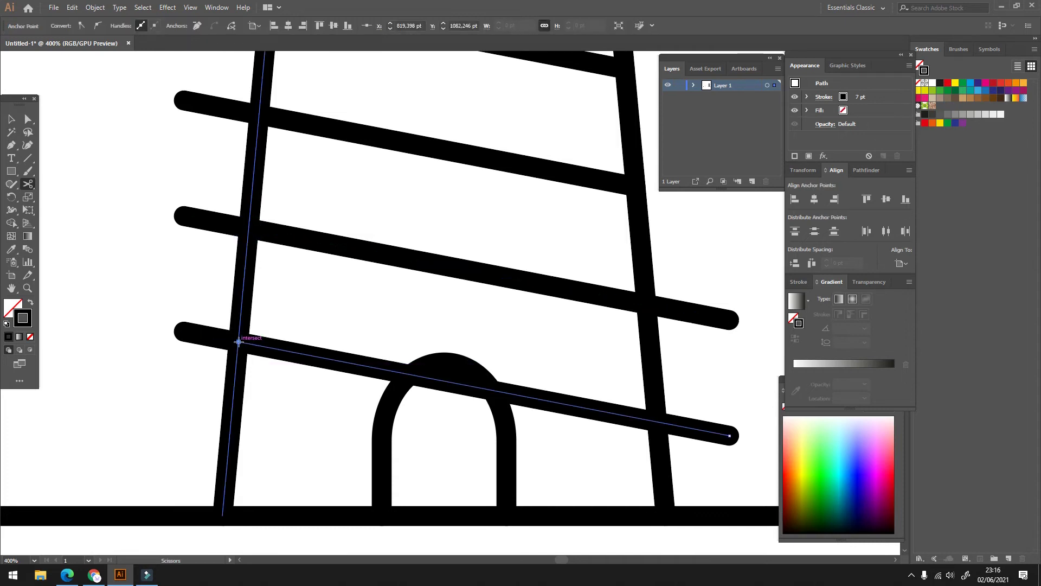
{"action": "left_click", "coordinate": [647, 303]}
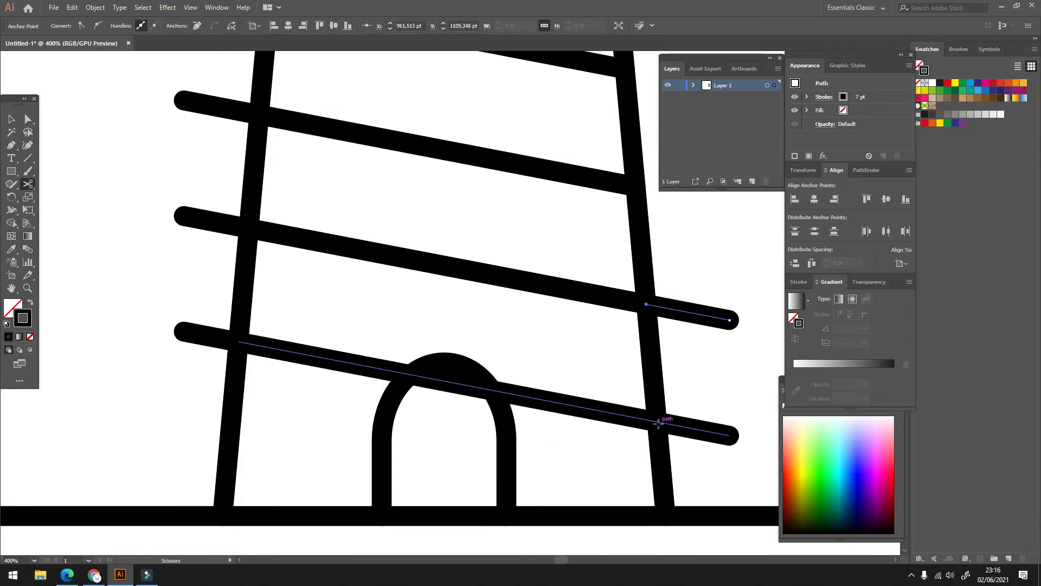
{"action": "scroll", "coordinate": [589, 413], "scroll_direction": "down", "scroll_amount": 1}
{"action": "scroll", "coordinate": [630, 419], "scroll_direction": "up", "scroll_amount": 2}
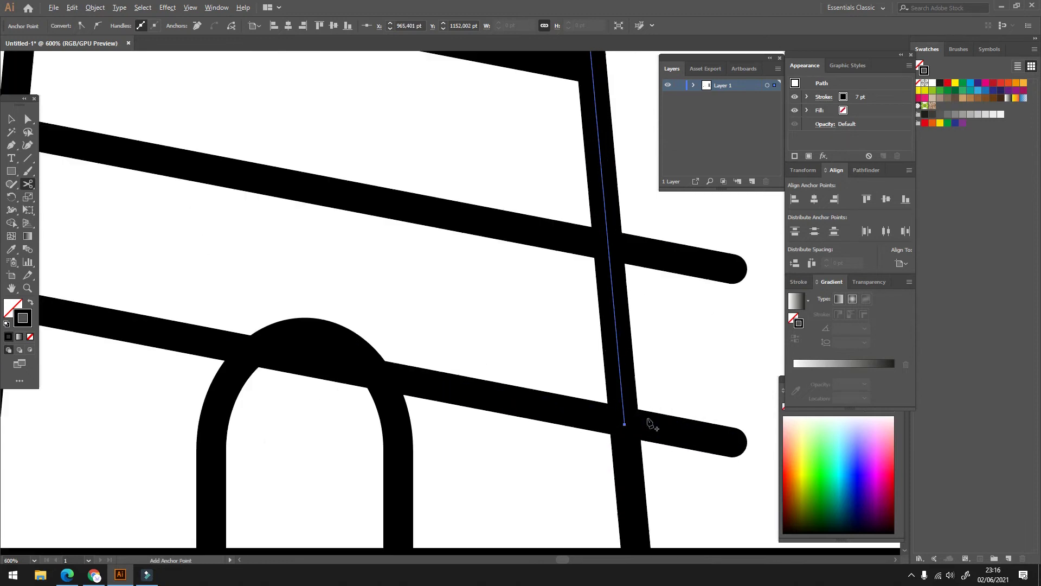
{"action": "left_click", "coordinate": [629, 419]}
{"action": "scroll", "coordinate": [627, 423], "scroll_direction": "down", "scroll_amount": 3}
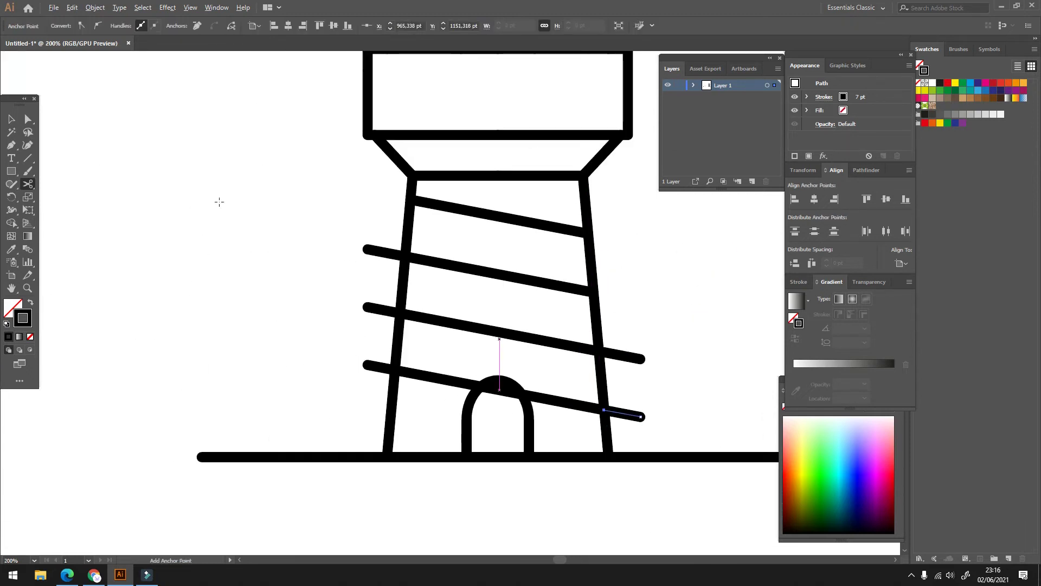
{"action": "left_click", "coordinate": [11, 119]}
{"action": "left_click_drag", "start_coordinate": [663, 312], "coordinate": [598, 441]}
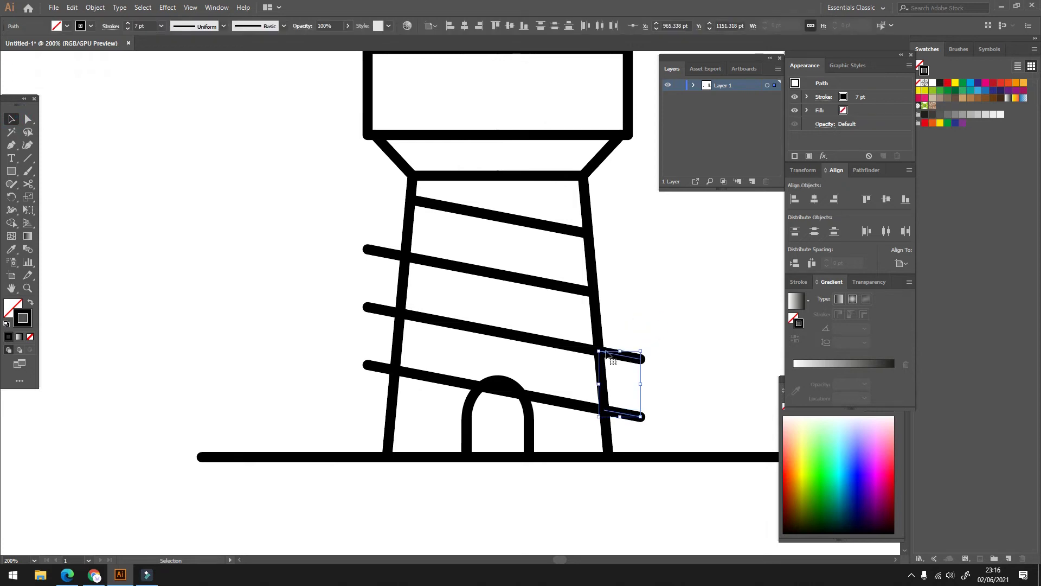
{"action": "key", "text": "Delete"}
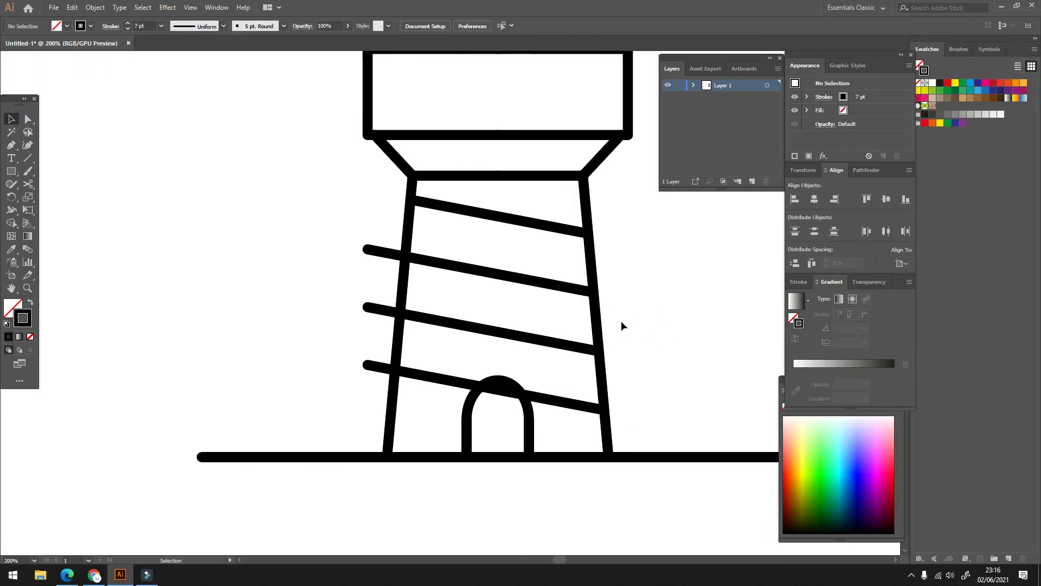
Marquee-select and delete the stripe stubs sticking out left of the tower
{"action": "left_click", "coordinate": [600, 327]}
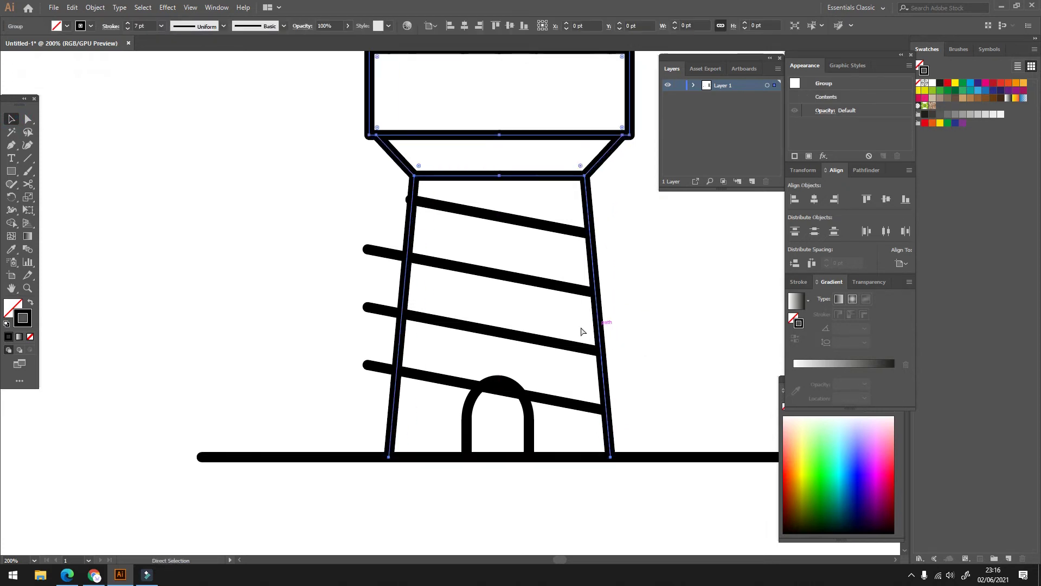
{"action": "left_click_drag", "start_coordinate": [383, 220], "coordinate": [341, 380]}
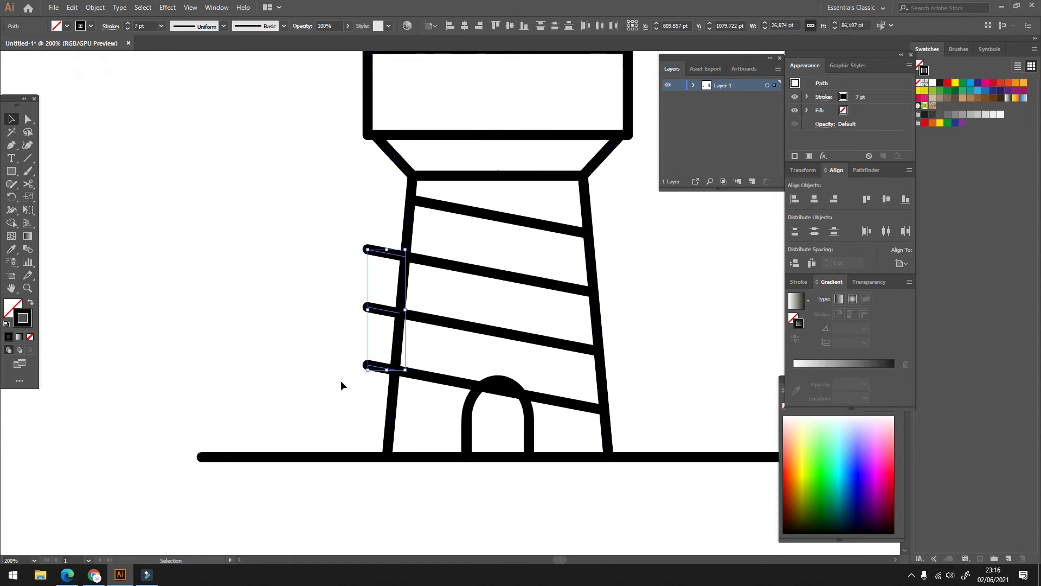
{"action": "key", "text": "Delete"}
{"action": "key", "text": "ctrl+minus"}
{"action": "scroll", "coordinate": [343, 381], "scroll_direction": "down", "scroll_amount": 1}
{"action": "scroll", "coordinate": [405, 438], "scroll_direction": "up", "scroll_amount": 2}
{"action": "scroll", "coordinate": [405, 437], "scroll_direction": "up", "scroll_amount": 1}
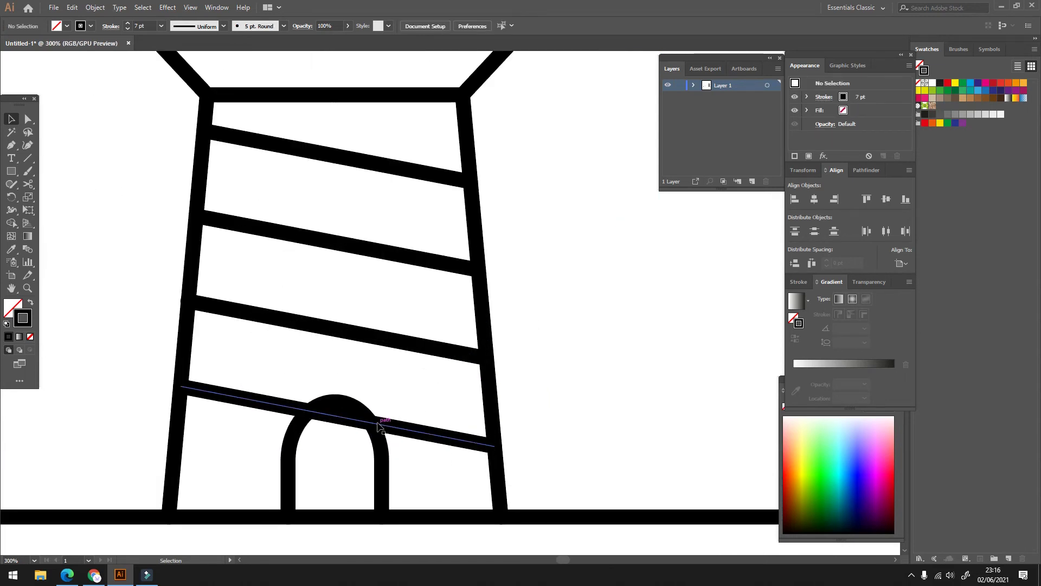
Cut the lowest stripe at both sides of the door arch and delete the piece over it
{"action": "left_click", "coordinate": [27, 184]}
{"action": "scroll", "coordinate": [302, 395], "scroll_direction": "up", "scroll_amount": 2}
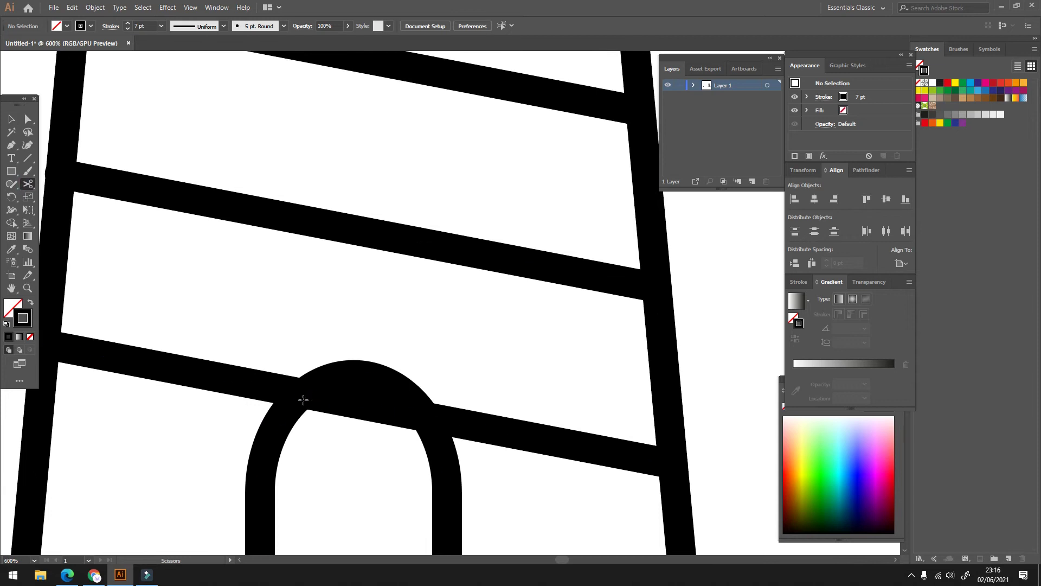
{"action": "left_click", "coordinate": [303, 392]}
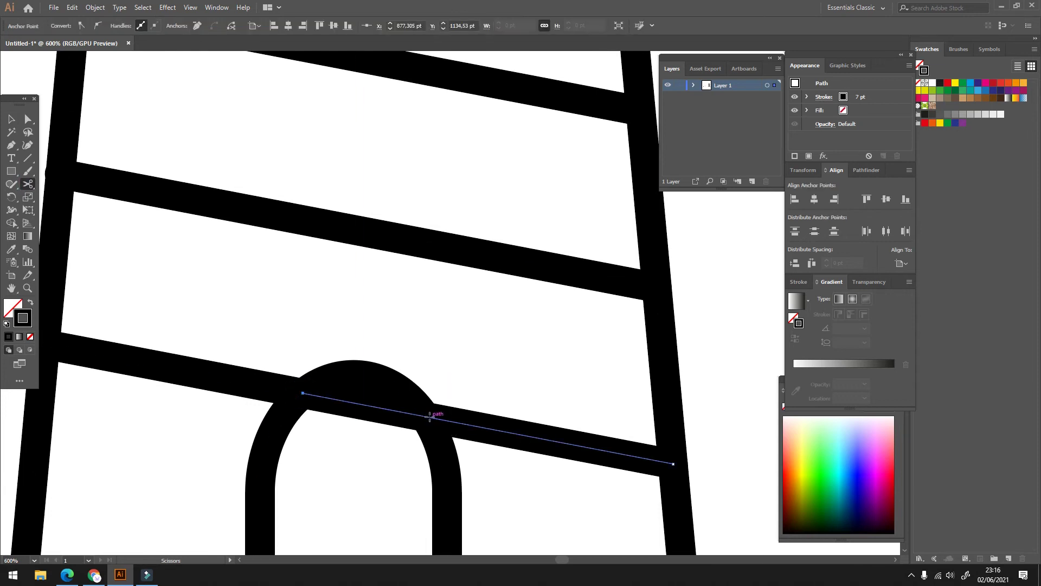
{"action": "left_click", "coordinate": [428, 415]}
{"action": "scroll", "coordinate": [499, 396], "scroll_direction": "down", "scroll_amount": 2}
{"action": "left_click", "coordinate": [12, 119]}
{"action": "left_click", "coordinate": [428, 402]}
{"action": "key", "text": "Delete"}
{"action": "scroll", "coordinate": [428, 399], "scroll_direction": "down", "scroll_amount": 4}
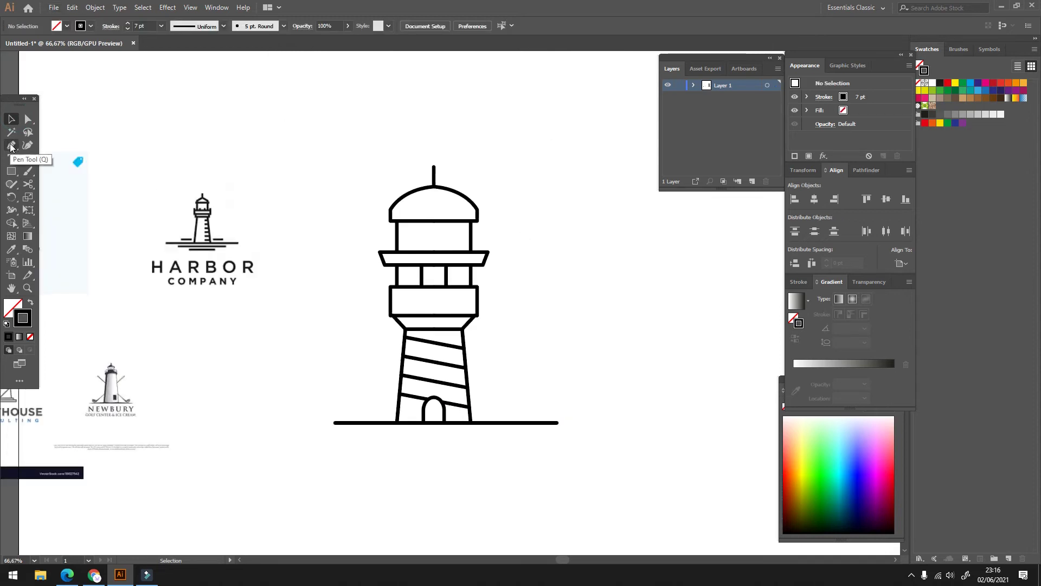
Draw a circle in the lantern room and centre it horizontally on the lighthouse
{"action": "left_click_drag", "start_coordinate": [8, 174], "coordinate": [45, 194]}
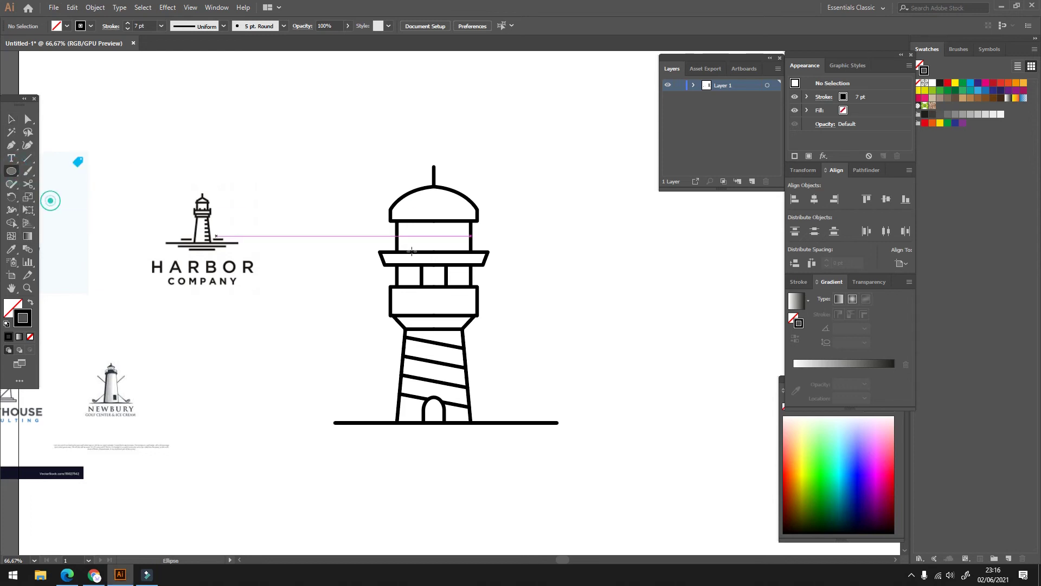
{"action": "scroll", "coordinate": [445, 239], "scroll_direction": "up", "scroll_amount": 2}
{"action": "left_click_drag", "start_coordinate": [406, 228], "coordinate": [431, 253]}
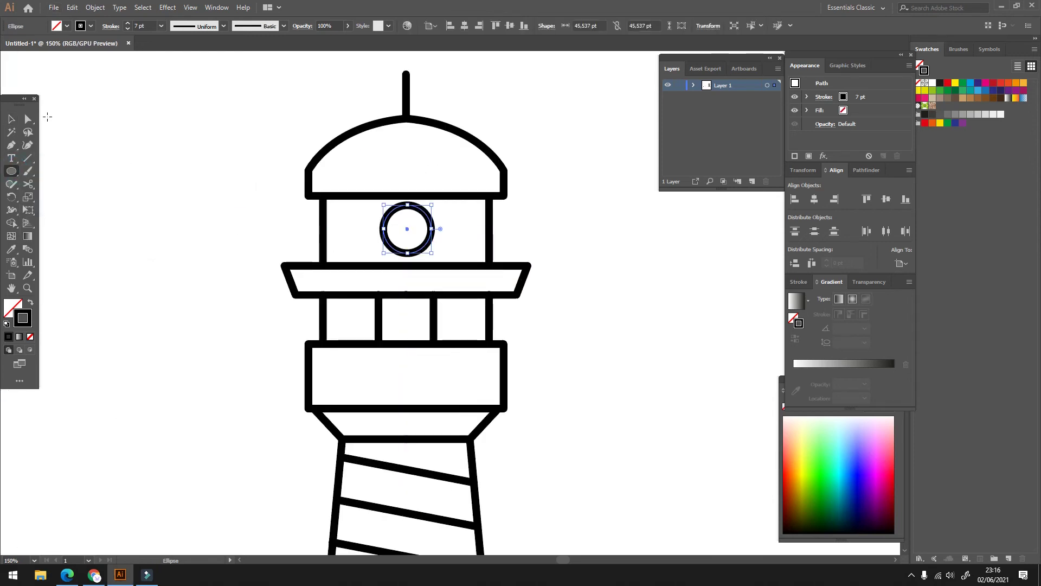
{"action": "left_click", "coordinate": [15, 118]}
{"action": "key", "text": "ctrl+a"}
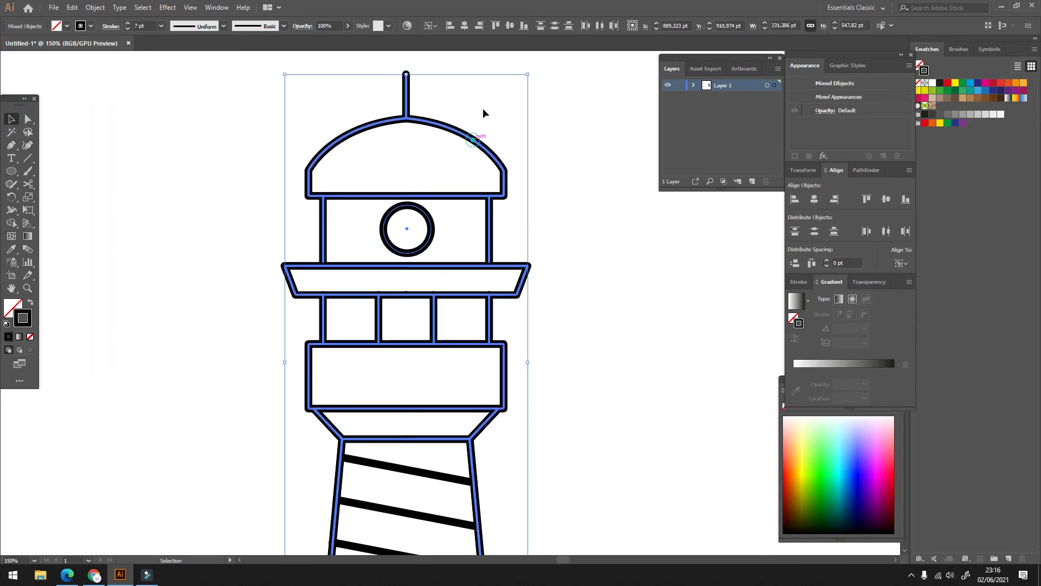
{"action": "left_click", "coordinate": [477, 26]}
Shrink the window circle slightly around its centre
{"action": "left_click", "coordinate": [592, 109]}
{"action": "scroll", "coordinate": [425, 221], "scroll_direction": "up", "scroll_amount": 2}
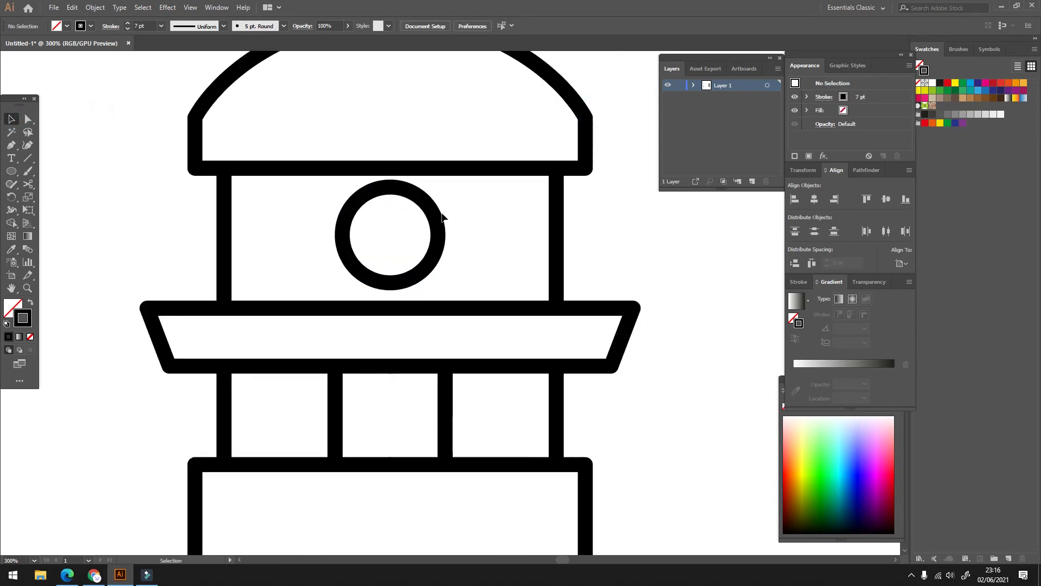
{"action": "left_click", "coordinate": [437, 220]}
{"action": "left_click_drag", "start_coordinate": [438, 187], "coordinate": [429, 197]}
Draw three short horizontal 7 pt dashes with the Pen tool along the dome base
{"action": "left_click", "coordinate": [483, 218]}
{"action": "key", "text": "p"}
{"action": "left_click", "coordinate": [585, 117]}
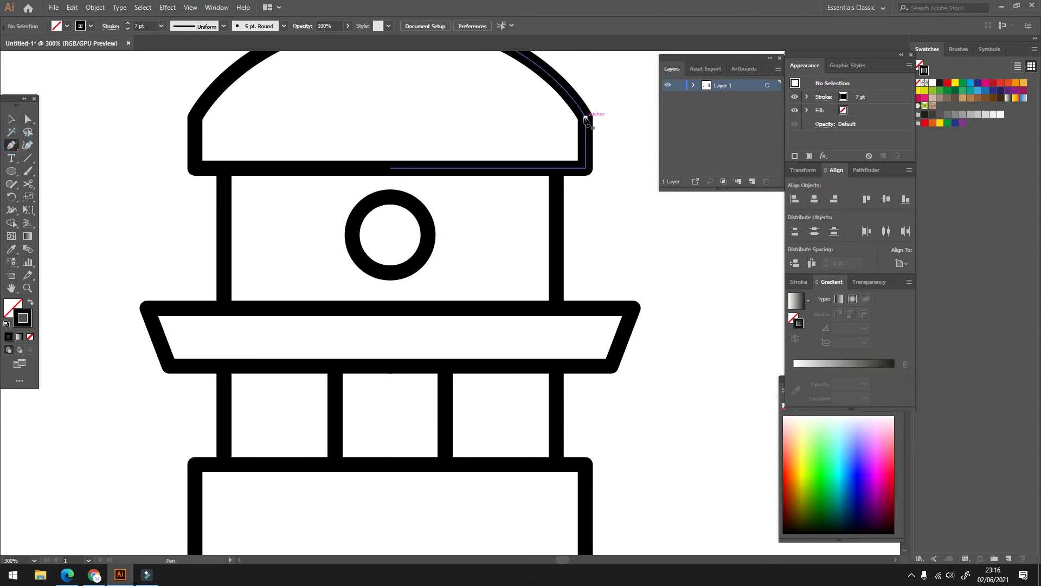
{"action": "left_click", "coordinate": [443, 117]}
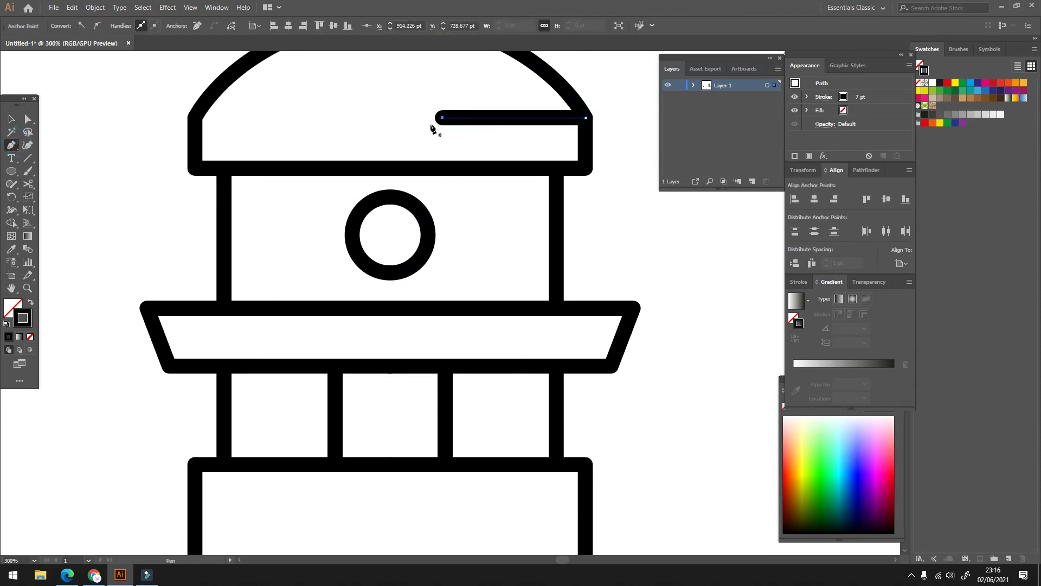
{"action": "key", "text": "Escape"}
{"action": "left_click", "coordinate": [411, 117]}
{"action": "left_click", "coordinate": [376, 117]}
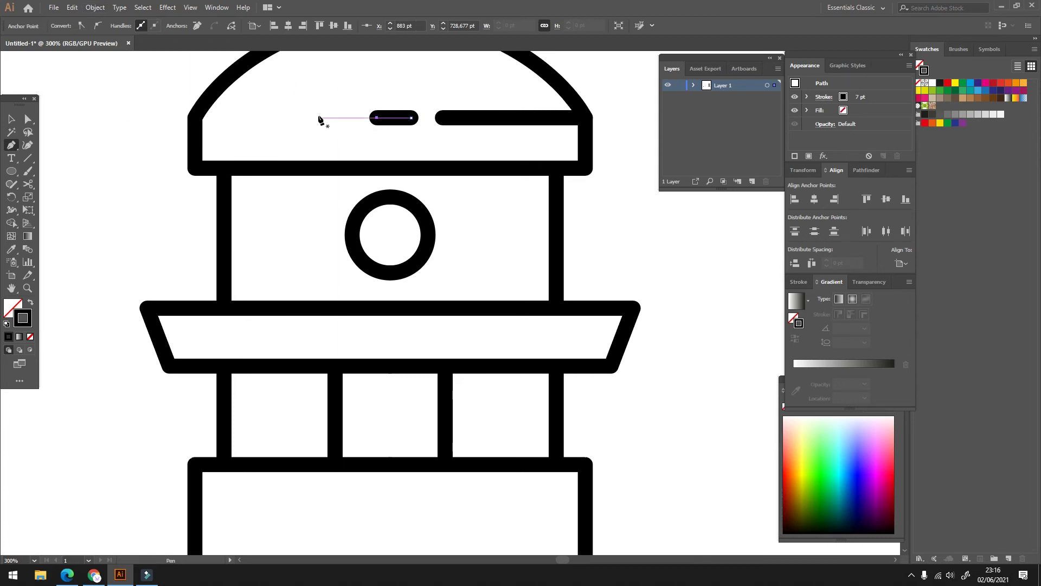
{"action": "left_click", "coordinate": [10, 145]}
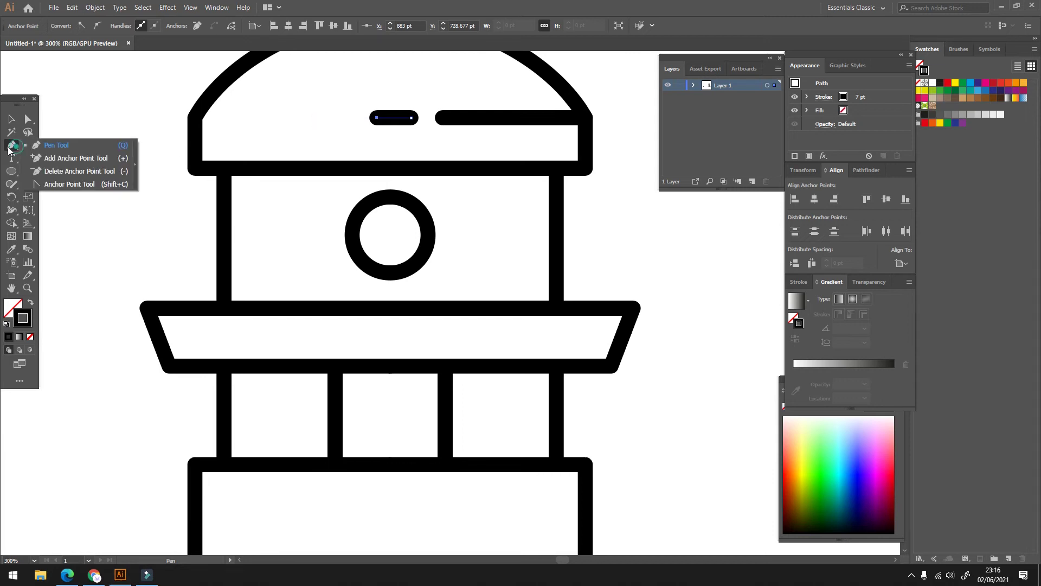
{"action": "left_click", "coordinate": [315, 118]}
{"action": "left_click", "coordinate": [279, 117]}
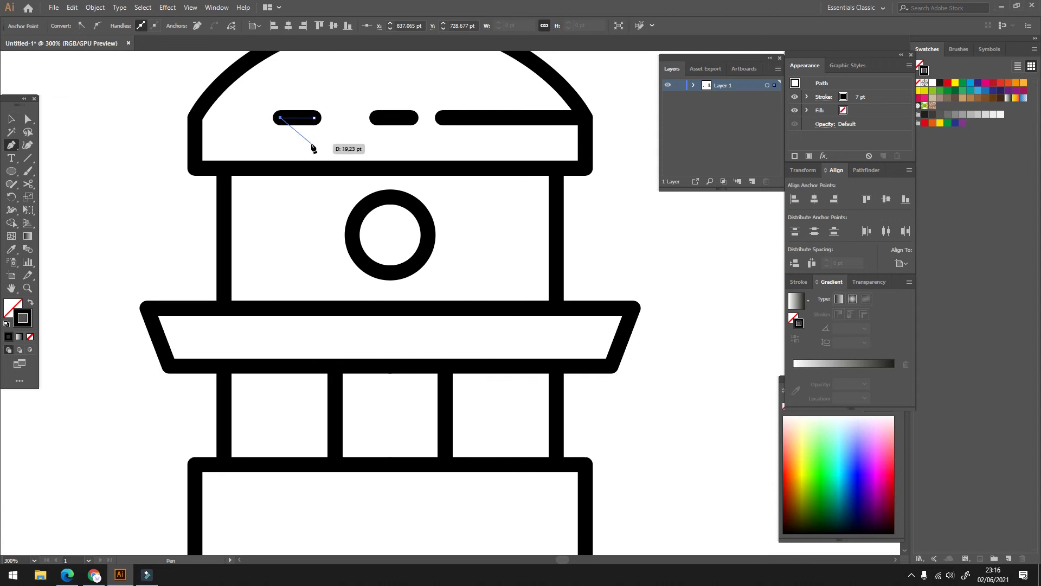
{"action": "left_click", "coordinate": [54, 7]}
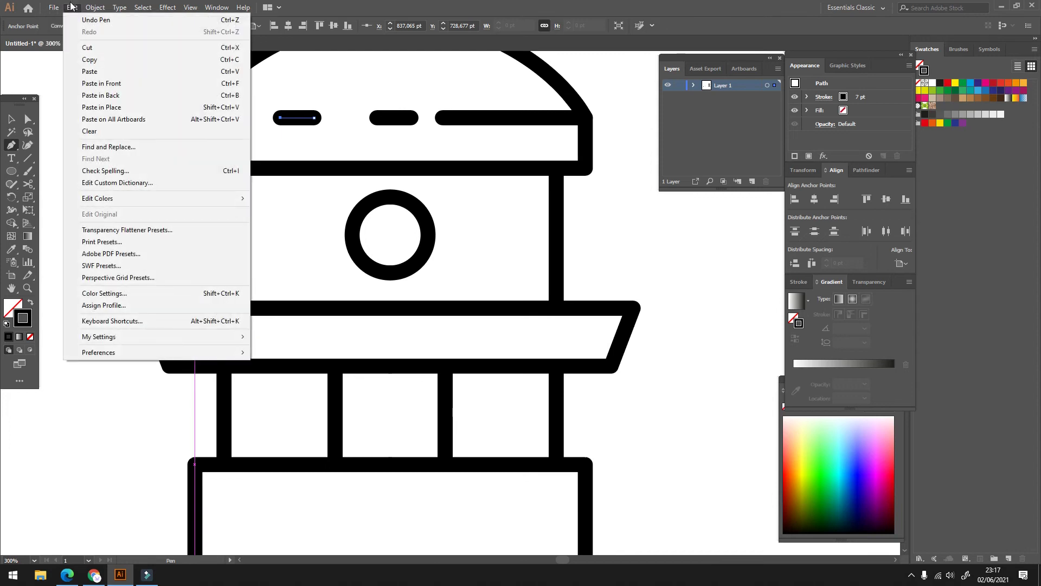
{"action": "left_click", "coordinate": [142, 321]}
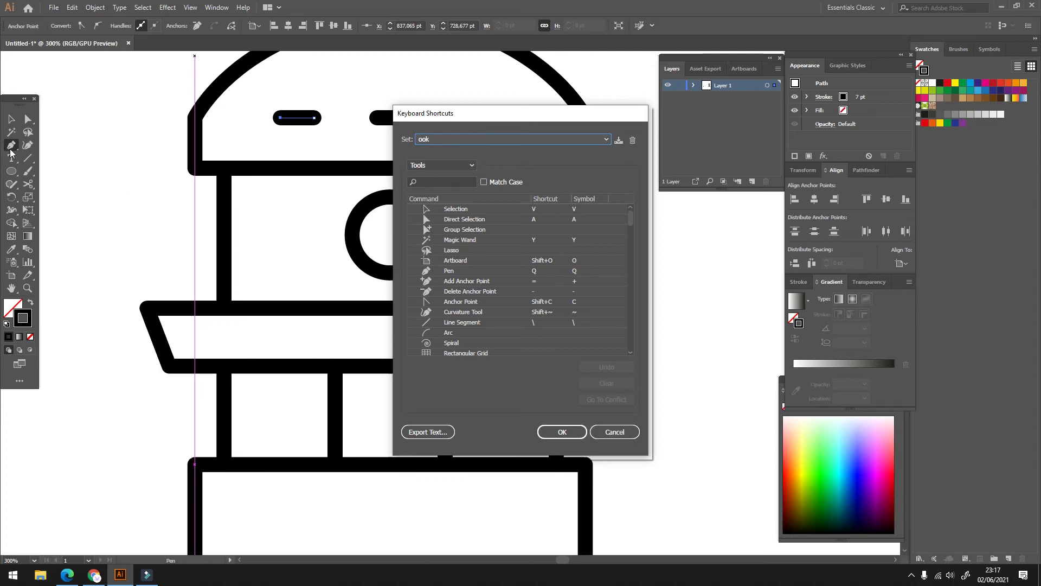
{"action": "left_click", "coordinate": [615, 431]}
{"action": "key", "text": "ctrl+minus"}
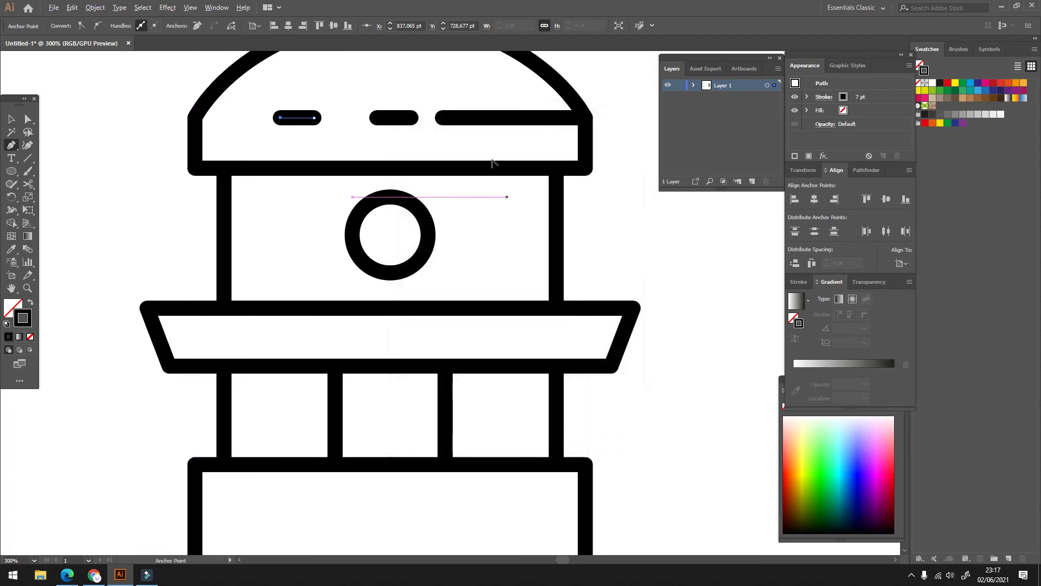
{"action": "key", "text": "ctrl+minus"}
{"action": "key", "text": "ctrl+minus"}
{"action": "key", "text": "ctrl+minus"}
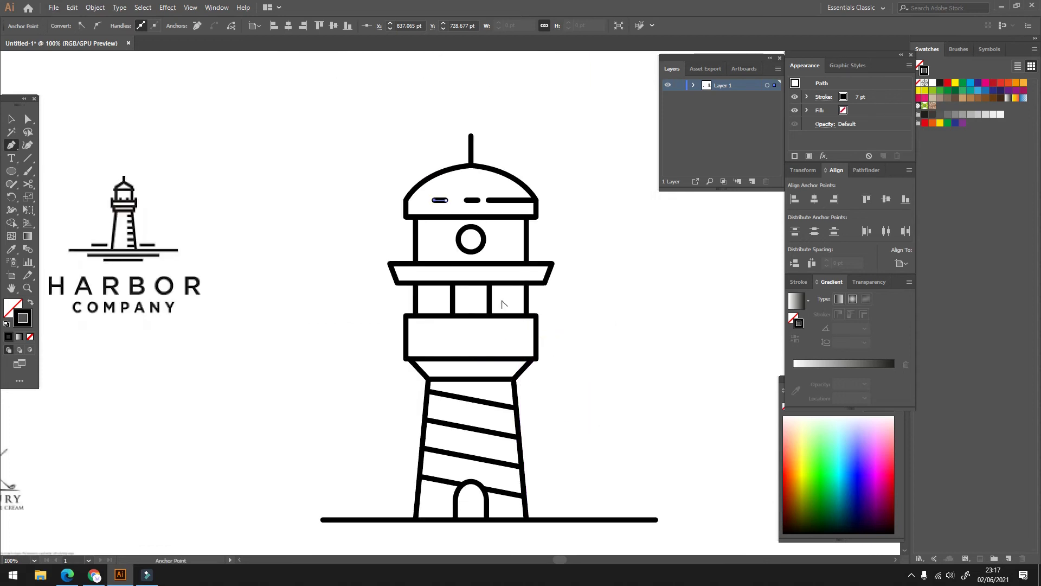
Draw a horizontal line at the lower box's right side plus a shorter copy below it
{"action": "key", "text": "ctrl+plus"}
{"action": "key", "text": "ctrl+plus"}
{"action": "key", "text": "ctrl+plus"}
{"action": "key", "text": "ctrl+plus"}
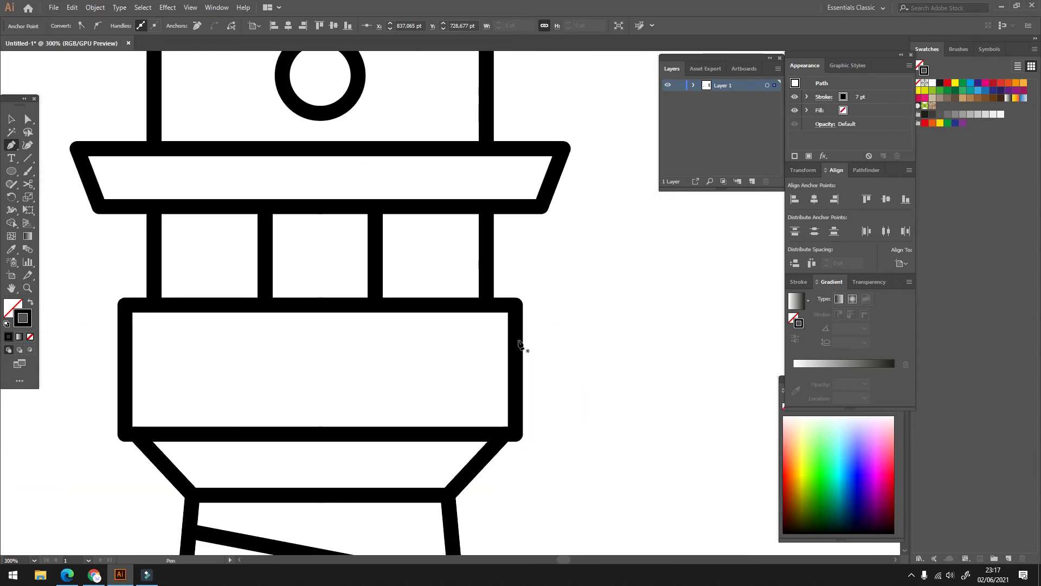
{"action": "left_click", "coordinate": [515, 336]}
{"action": "left_click", "coordinate": [423, 335]}
{"action": "left_click", "coordinate": [11, 119]}
{"action": "left_click", "coordinate": [587, 339]}
{"action": "left_click_drag", "start_coordinate": [476, 336], "coordinate": [487, 390]}
{"action": "left_click_drag", "start_coordinate": [422, 382], "coordinate": [451, 382]}
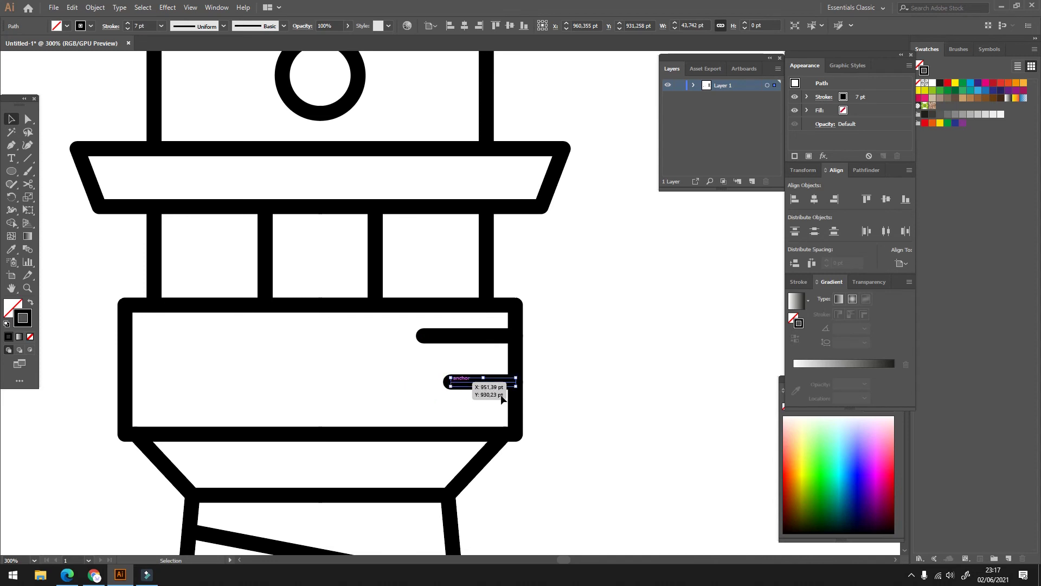
{"action": "scroll", "coordinate": [600, 204], "scroll_direction": "down", "scroll_amount": 5}
{"action": "left_click", "coordinate": [460, 299]}
Add a short horizontal 7 pt mark against the lantern room's right edge
{"action": "scroll", "coordinate": [496, 236], "scroll_direction": "up", "scroll_amount": 2}
{"action": "scroll", "coordinate": [549, 232], "scroll_direction": "up", "scroll_amount": 2}
{"action": "left_click_drag", "start_coordinate": [548, 233], "coordinate": [614, 275]}
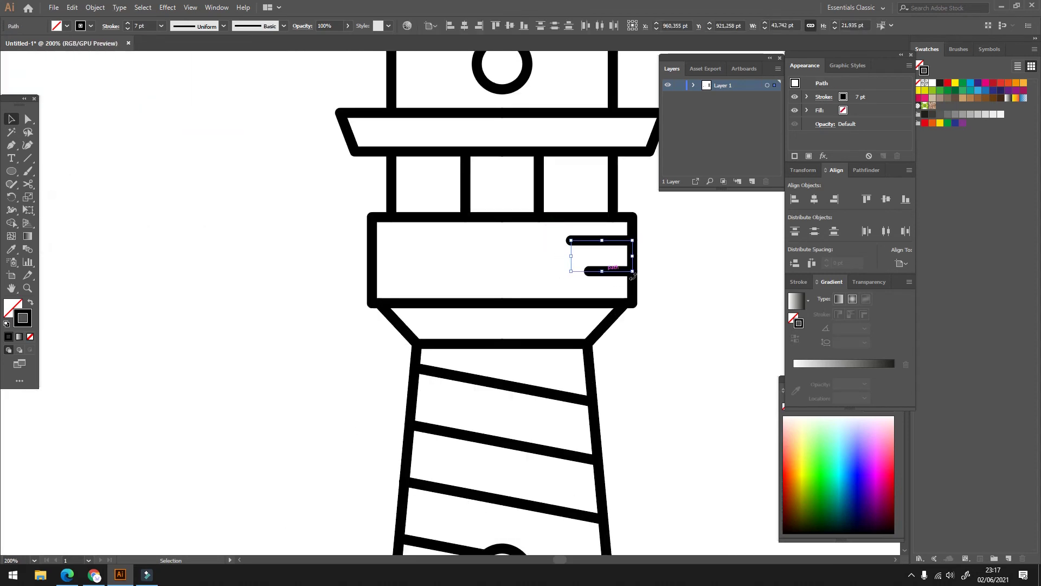
{"action": "scroll", "coordinate": [672, 386], "scroll_direction": "down", "scroll_amount": 5}
{"action": "left_click", "coordinate": [672, 386]}
{"action": "scroll", "coordinate": [497, 217], "scroll_direction": "up", "scroll_amount": 2}
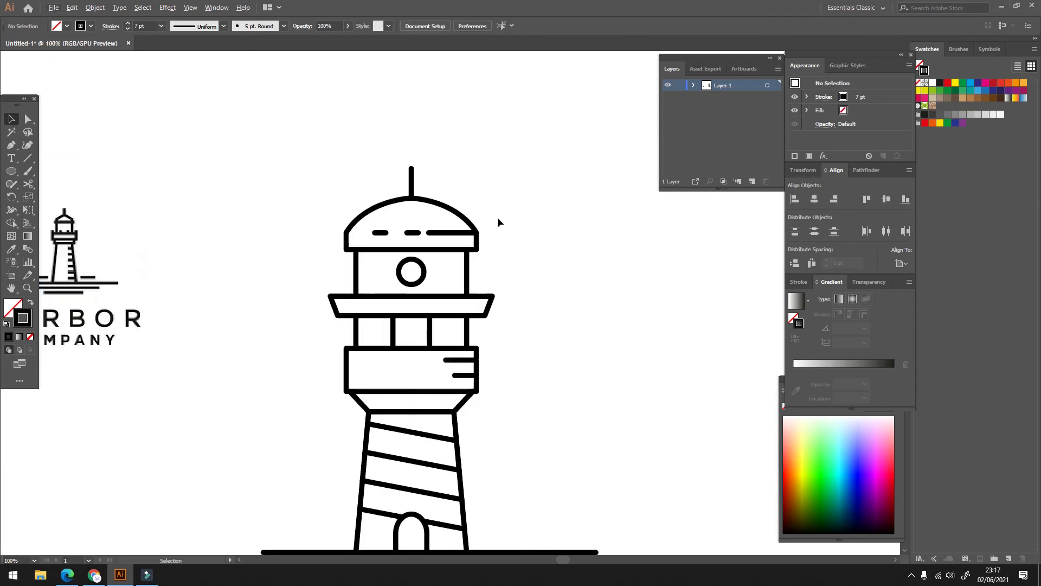
{"action": "scroll", "coordinate": [496, 310], "scroll_direction": "down", "scroll_amount": 5}
{"action": "scroll", "coordinate": [473, 269], "scroll_direction": "up", "scroll_amount": 3}
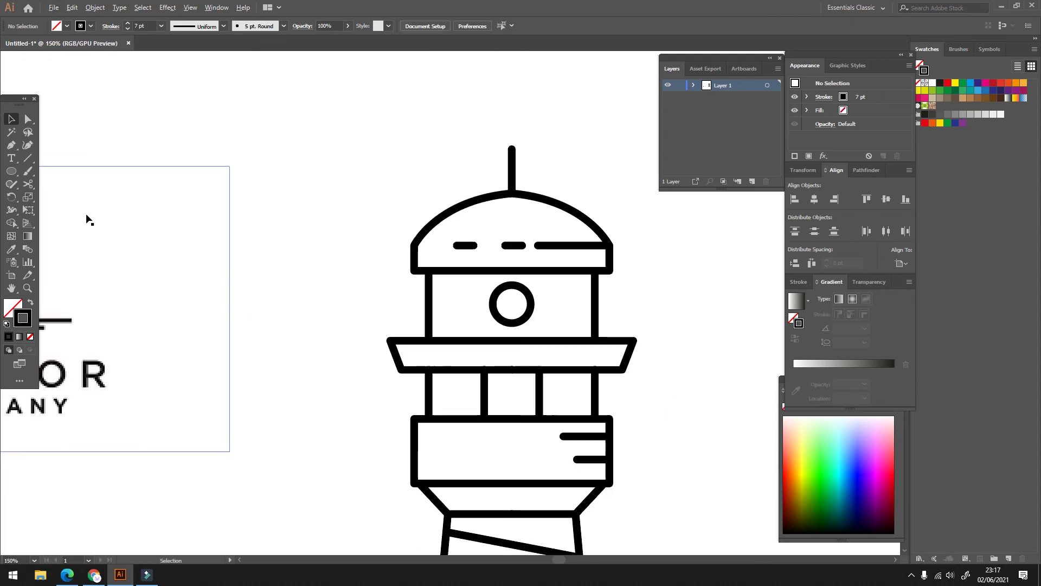
{"action": "left_click", "coordinate": [10, 145]}
{"action": "scroll", "coordinate": [681, 275], "scroll_direction": "up", "scroll_amount": 2}
{"action": "left_click", "coordinate": [458, 291]}
{"action": "left_click", "coordinate": [512, 291]}
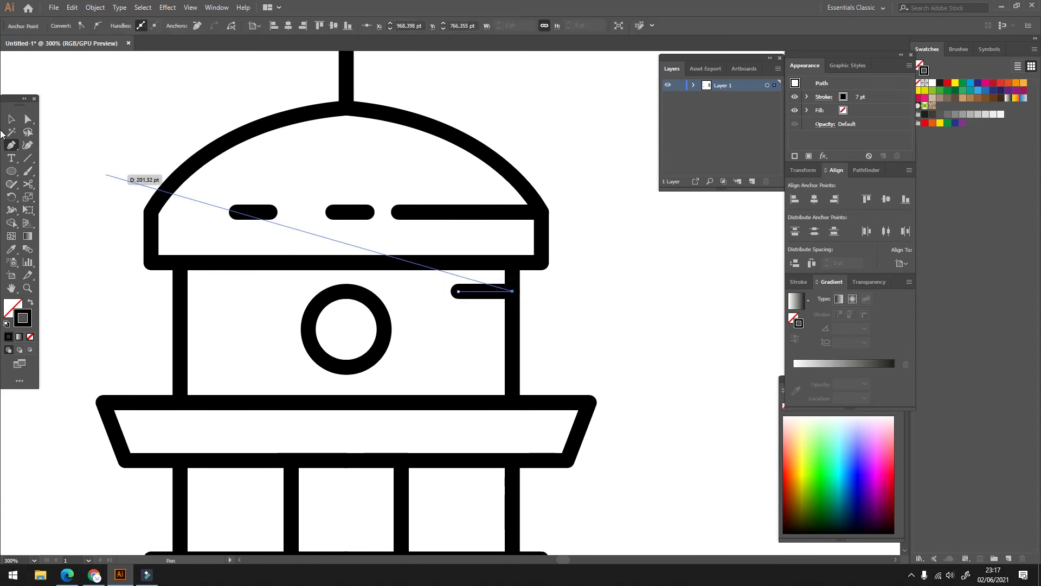
{"action": "left_click", "coordinate": [9, 119]}
{"action": "left_click", "coordinate": [163, 117]}
{"action": "scroll", "coordinate": [521, 320], "scroll_direction": "down", "scroll_amount": 5}
Group every lighthouse path with Ctrl+G and align the group to the artboard's horizontal centre
{"action": "scroll", "coordinate": [522, 369], "scroll_direction": "down", "scroll_amount": 2}
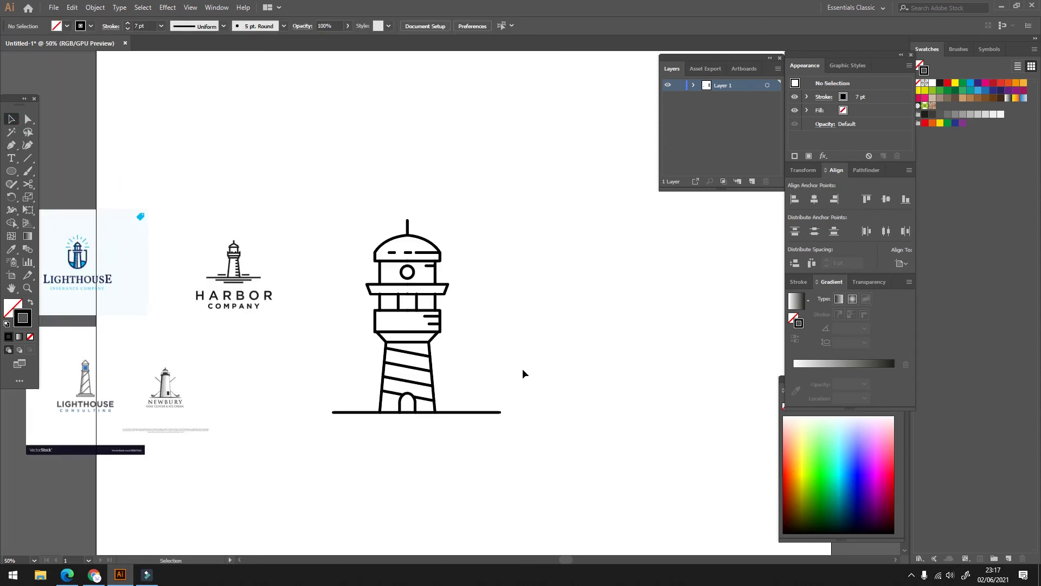
{"action": "scroll", "coordinate": [403, 314], "scroll_direction": "up", "scroll_amount": 1}
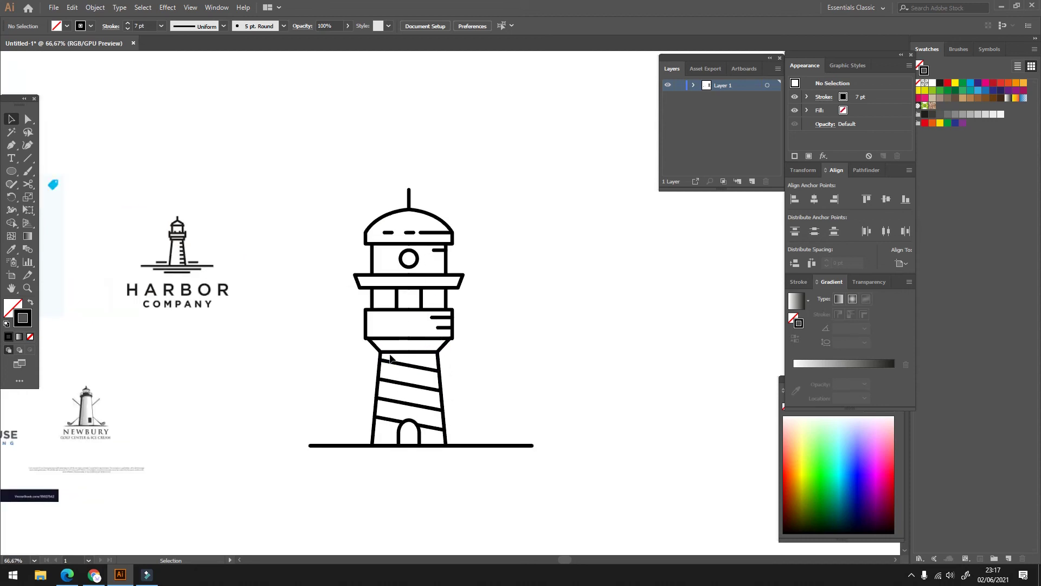
{"action": "scroll", "coordinate": [451, 297], "scroll_direction": "down", "scroll_amount": 2}
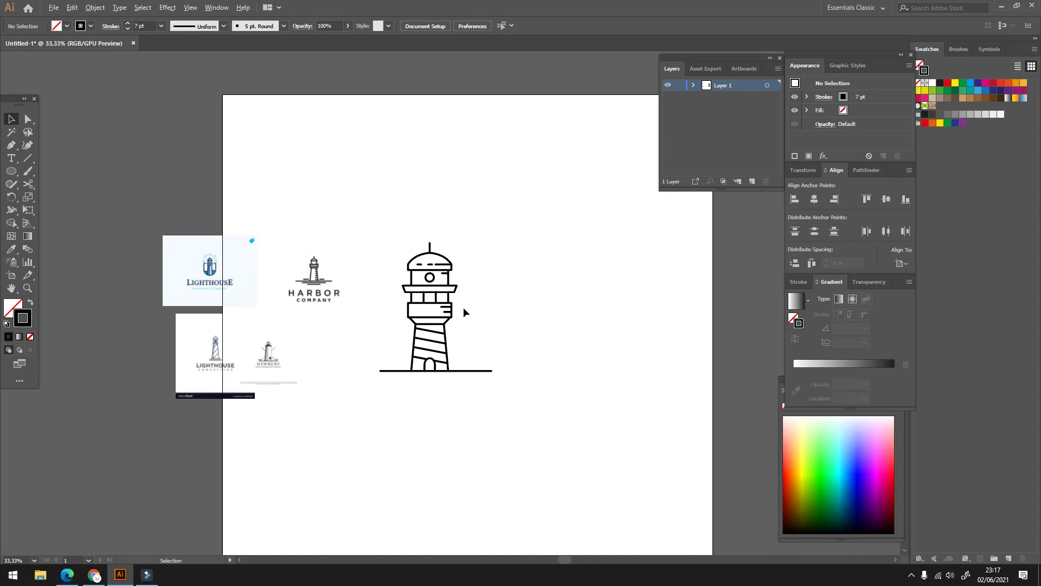
{"action": "scroll", "coordinate": [467, 239], "scroll_direction": "up", "scroll_amount": 1}
{"action": "left_click_drag", "start_coordinate": [461, 220], "coordinate": [370, 416]}
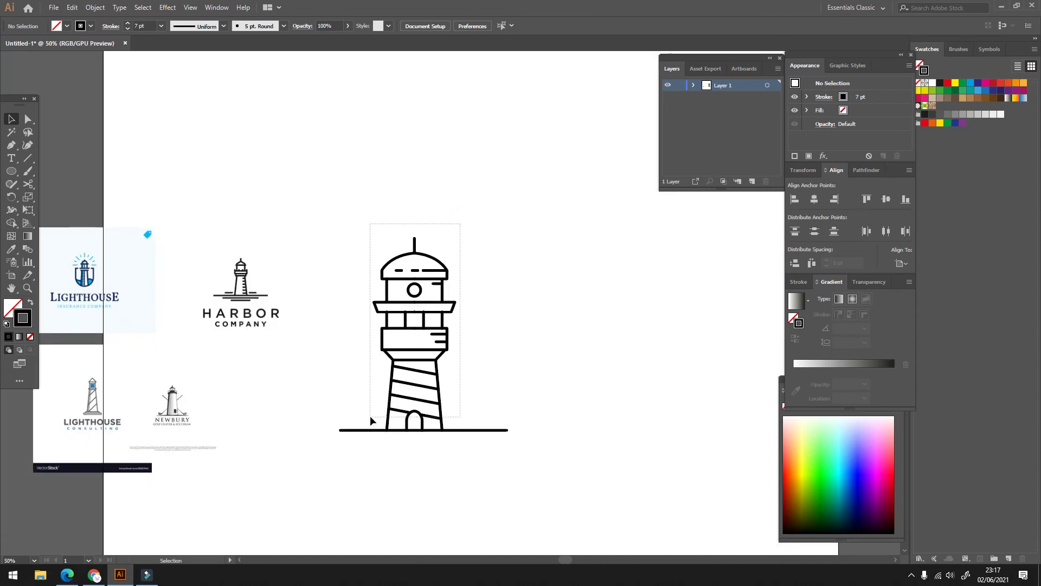
{"action": "left_click", "coordinate": [504, 295]}
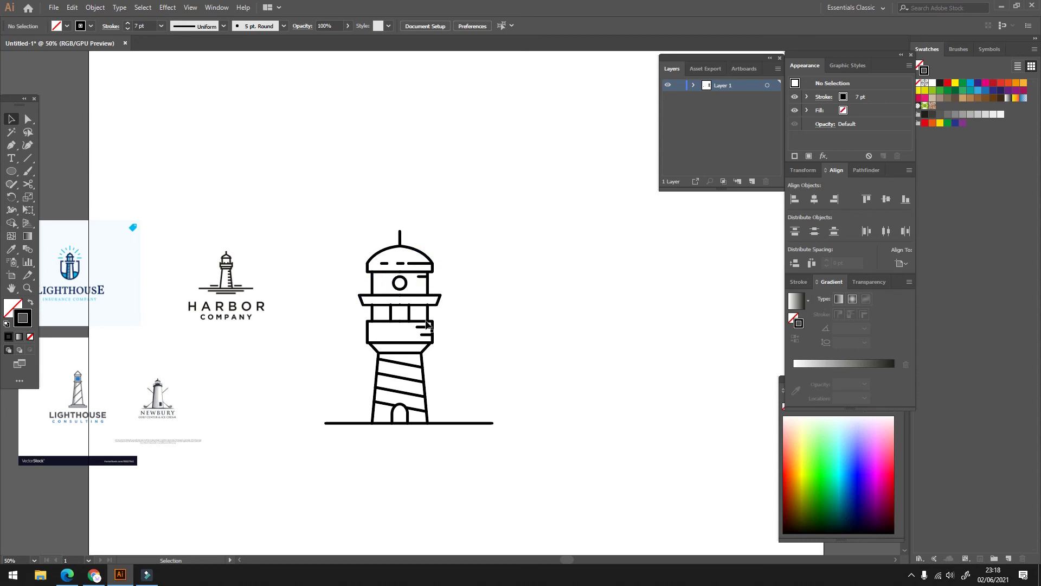
{"action": "left_click_drag", "start_coordinate": [478, 237], "coordinate": [361, 417]}
{"action": "key", "text": "ctrl+g"}
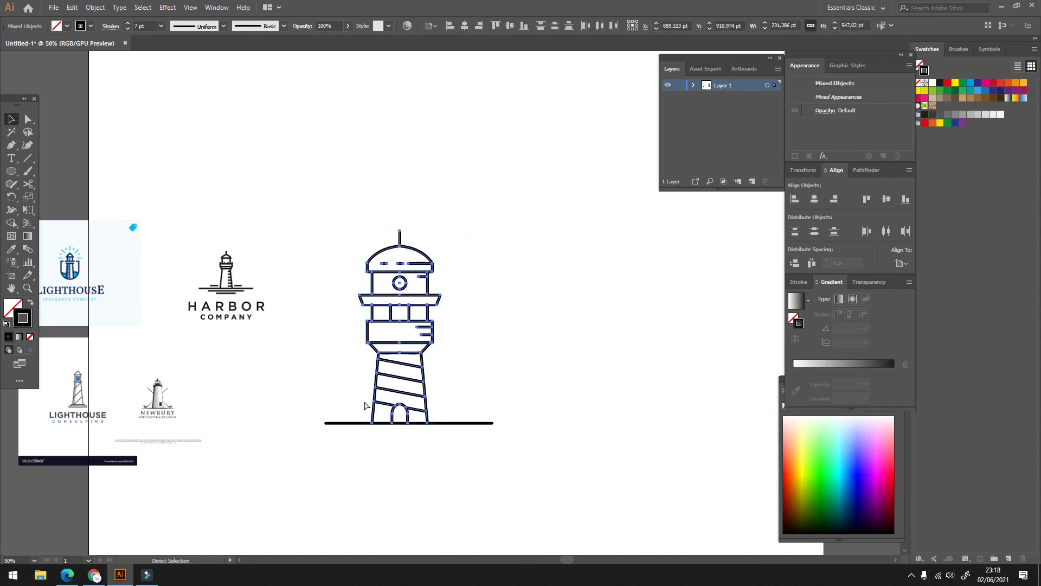
{"action": "left_click", "coordinate": [464, 26]}
{"action": "left_click", "coordinate": [647, 264]}
{"action": "key", "text": "ctrl+minus"}
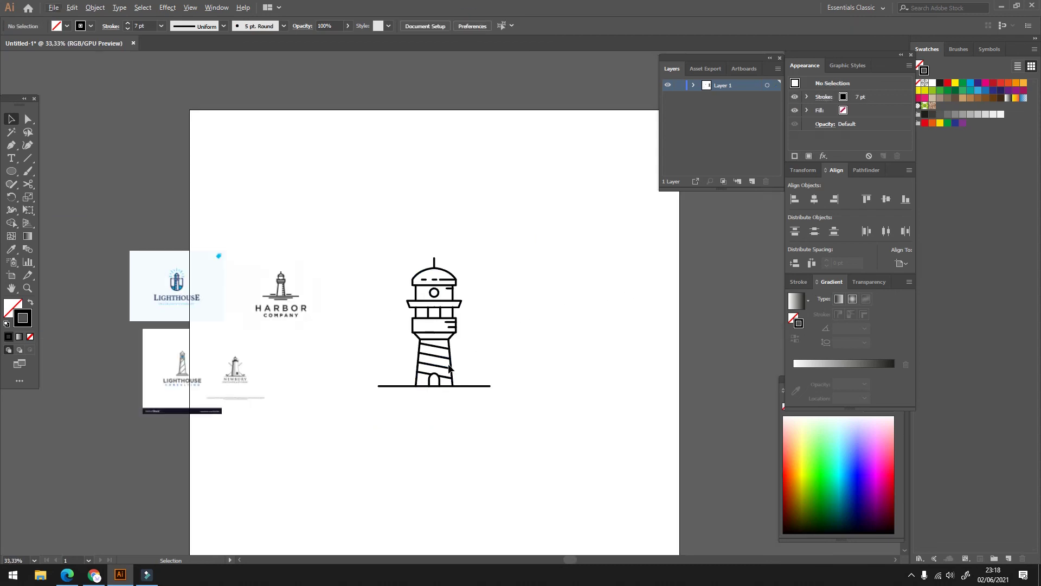
Place the LIGHHOUSE text below the lighthouse and enlarge it to about 84 pt
{"action": "left_click", "coordinate": [11, 158]}
{"action": "key", "text": "ctrl+plus"}
{"action": "type", "text": "LIGHOUSE"}
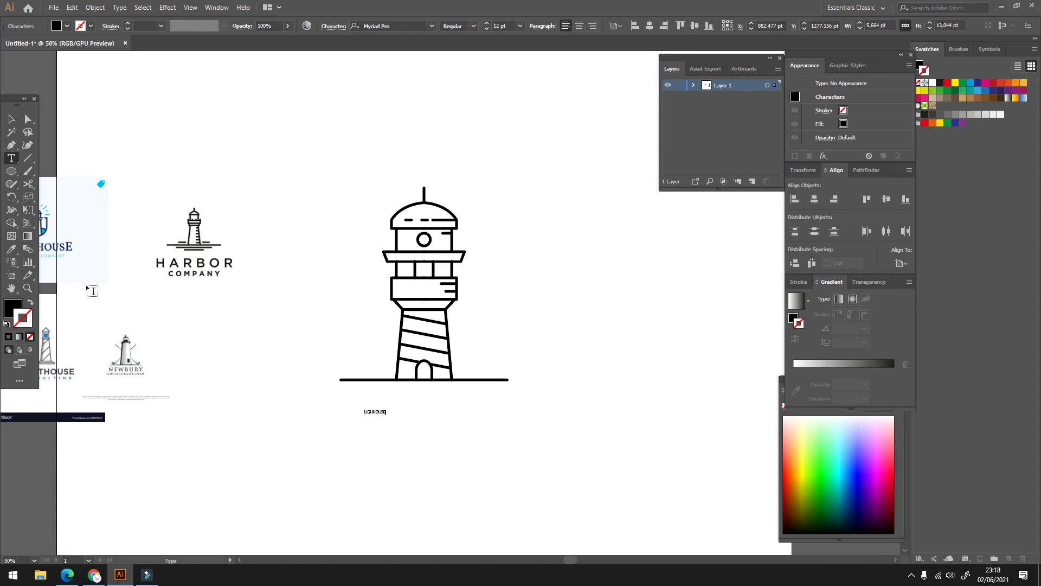
{"action": "key", "text": "Escape"}
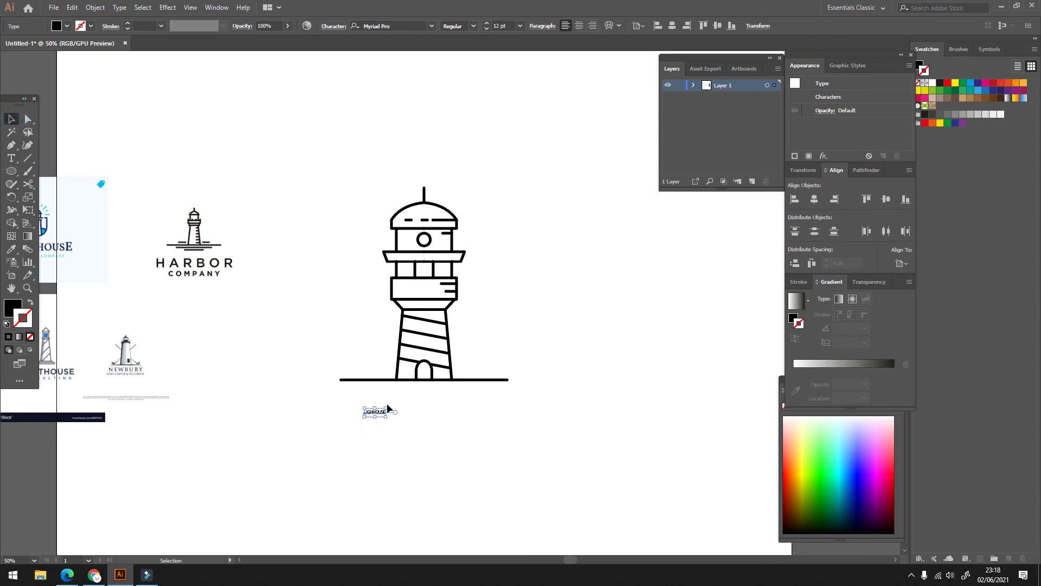
{"action": "left_click_drag", "start_coordinate": [387, 407], "coordinate": [450, 383]}
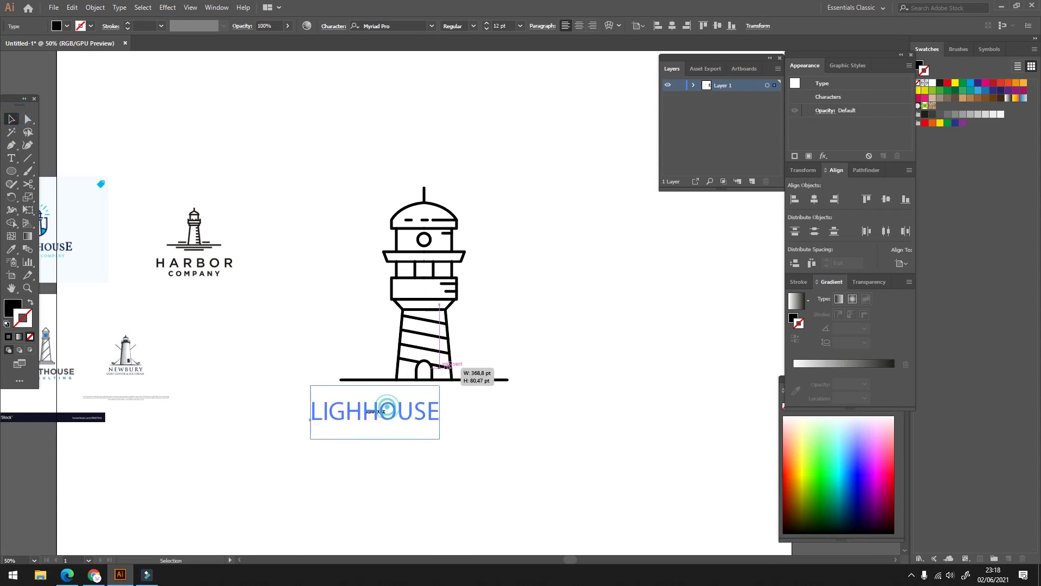
Set LIGHHOUSE to Montserrat Medium at about 102.59 pt, centred under the lighthouse
{"action": "left_click", "coordinate": [432, 31]}
{"action": "key", "text": "BackSpace"}
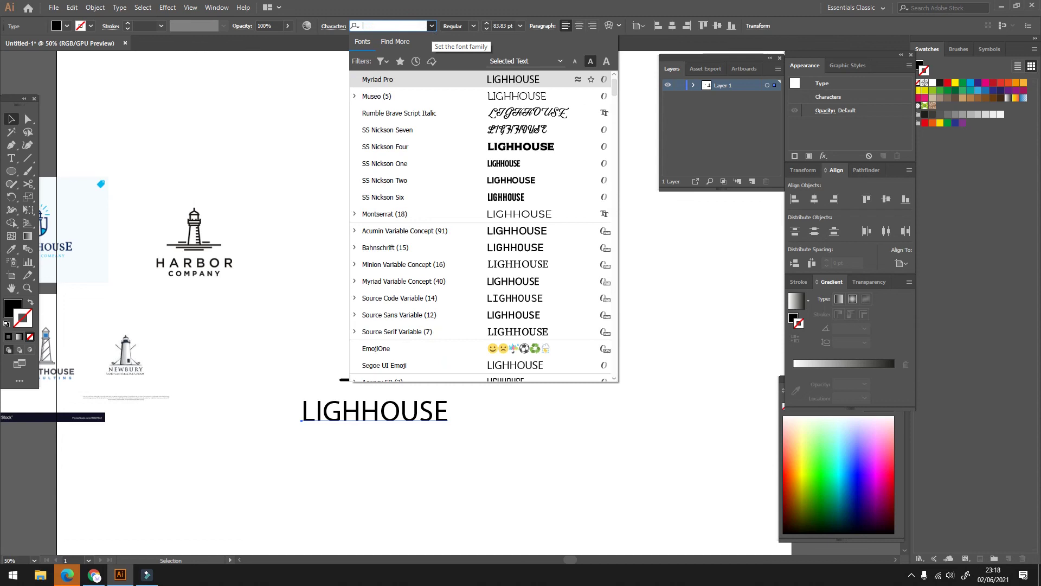
{"action": "type", "text": "MON"}
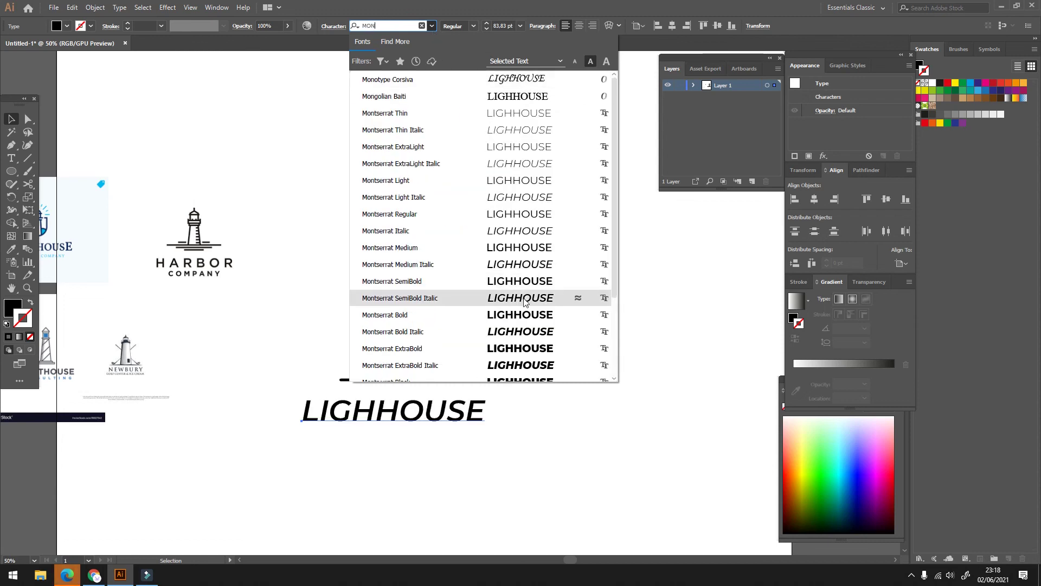
{"action": "left_click", "coordinate": [524, 302]}
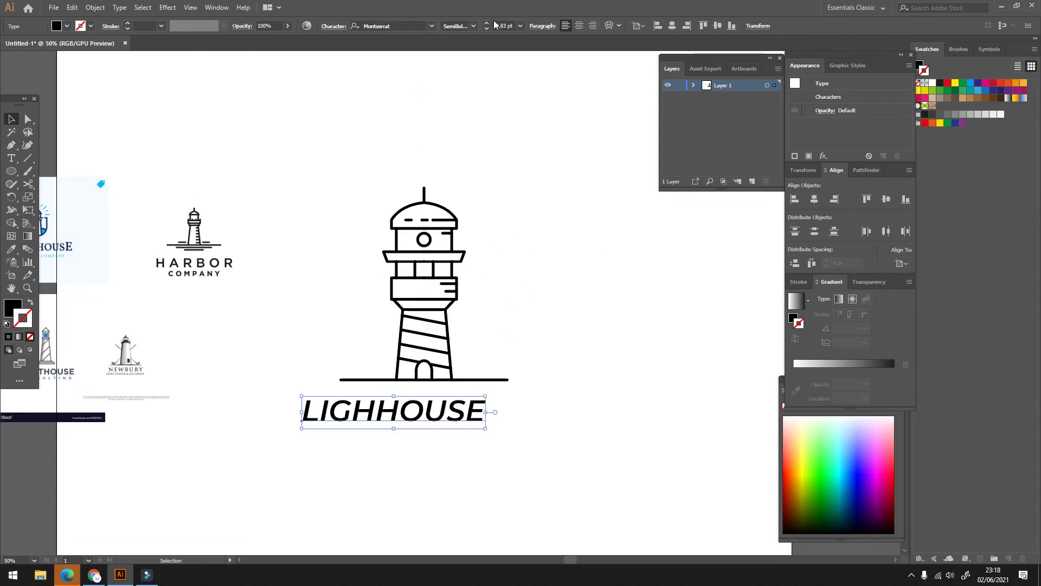
{"action": "left_click", "coordinate": [474, 26]}
{"action": "left_click", "coordinate": [467, 133]}
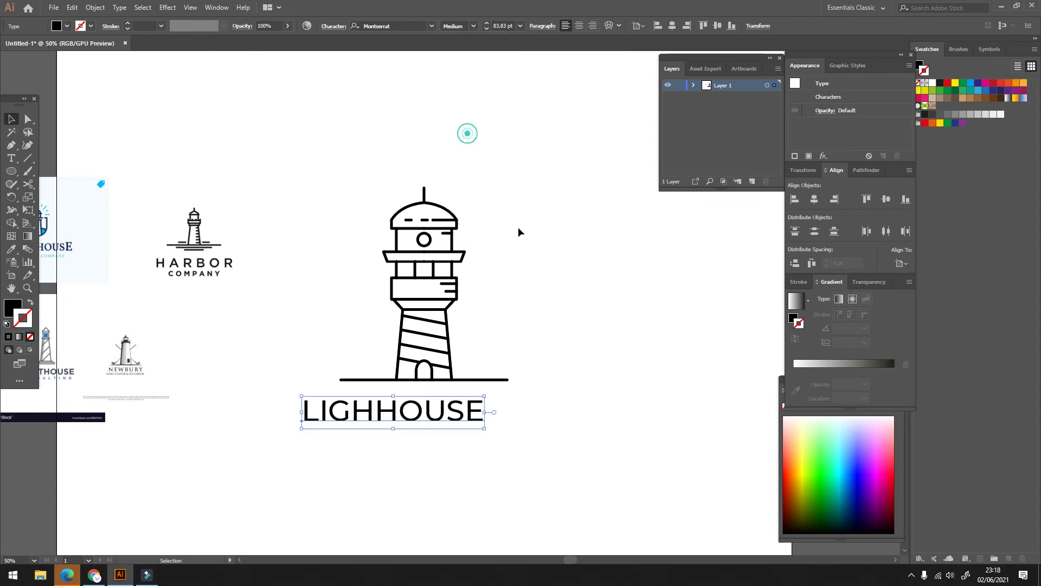
{"action": "mouse_move", "coordinate": [473, 416]}
{"action": "left_mouse_down"}
{"action": "mouse_move", "coordinate": [507, 418]}
{"action": "mouse_move", "coordinate": [537, 437]}
{"action": "left_mouse_up"}
{"action": "key", "text": "ctrl+minus"}
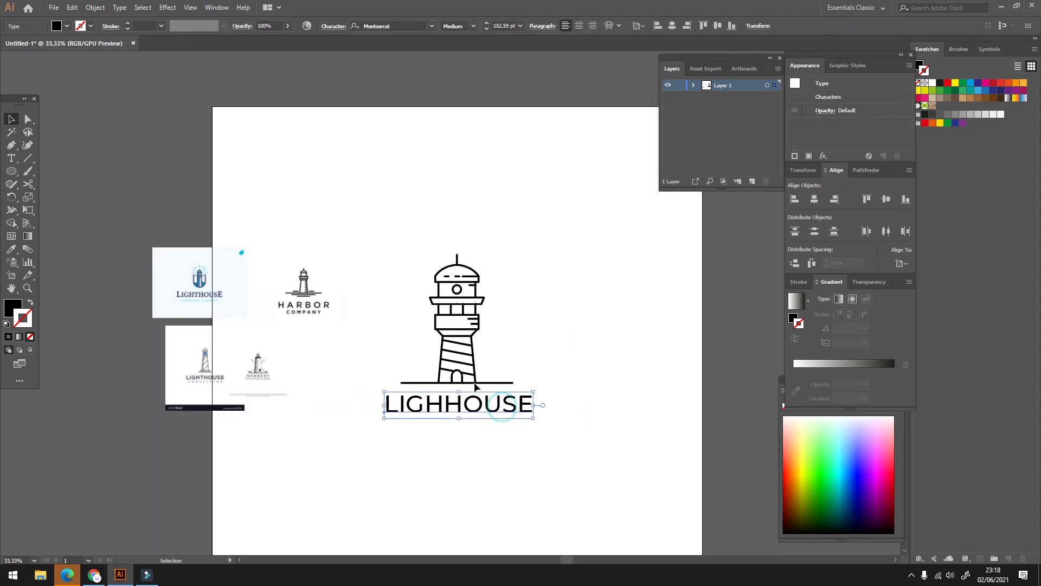
{"action": "left_click", "coordinate": [95, 7]}
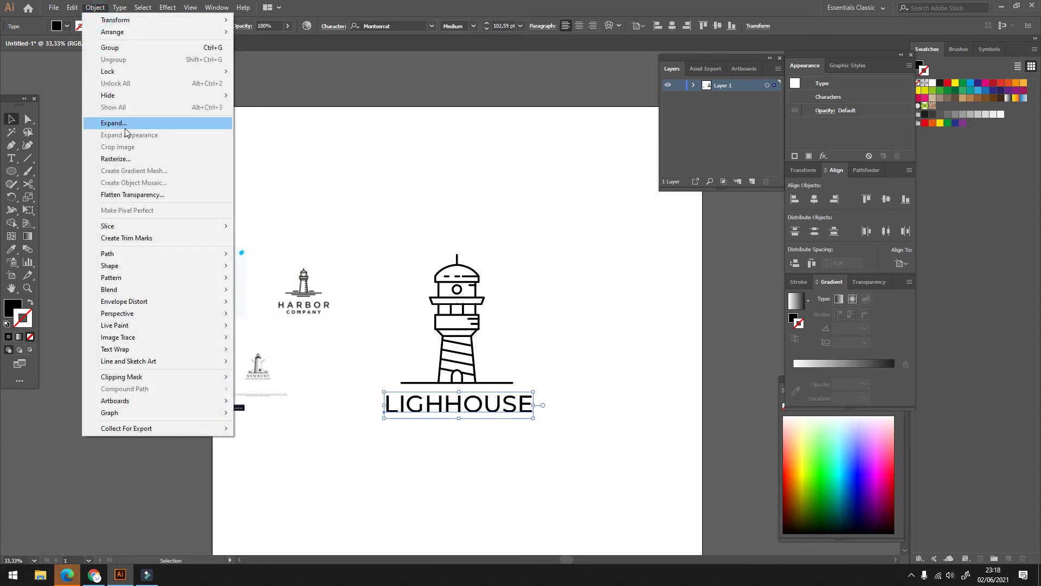
Expand the LIGHHOUSE text with Object and Fill checked, then select it with the lighthouse
{"action": "left_click", "coordinate": [124, 125]}
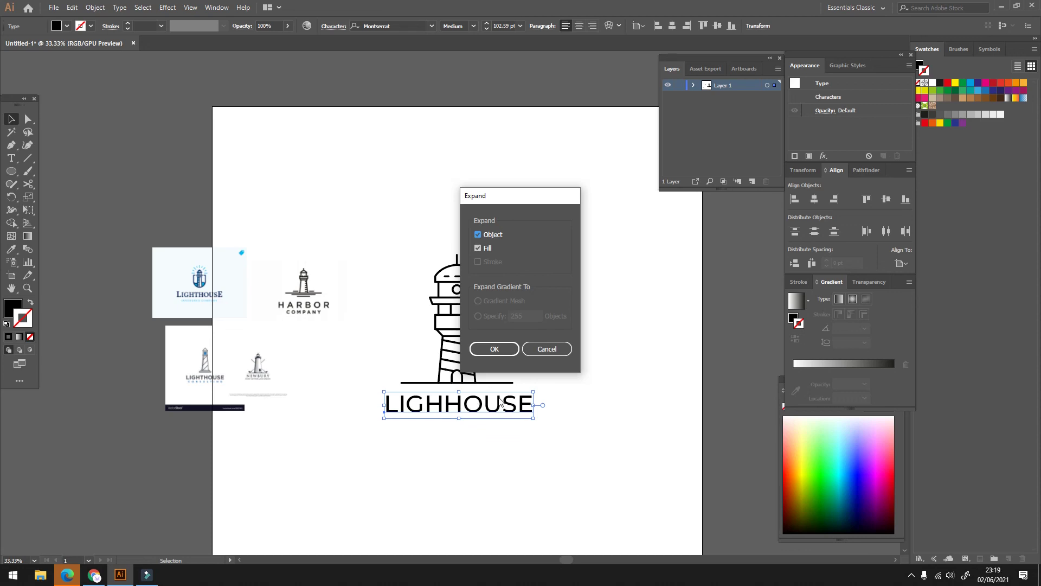
{"action": "left_click", "coordinate": [506, 350]}
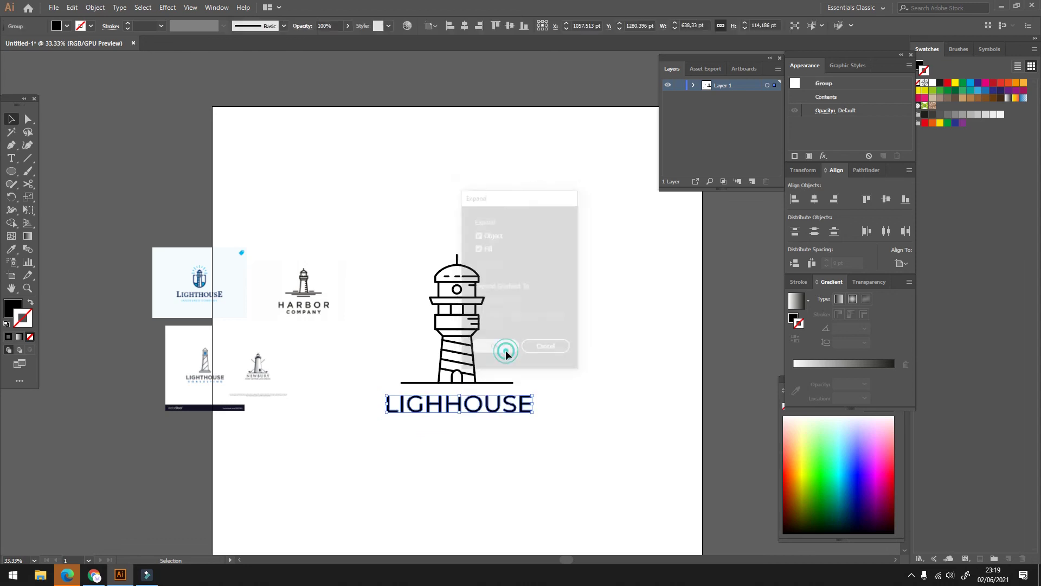
{"action": "left_click", "coordinate": [548, 395]}
{"action": "left_click_drag", "start_coordinate": [550, 394], "coordinate": [453, 431]}
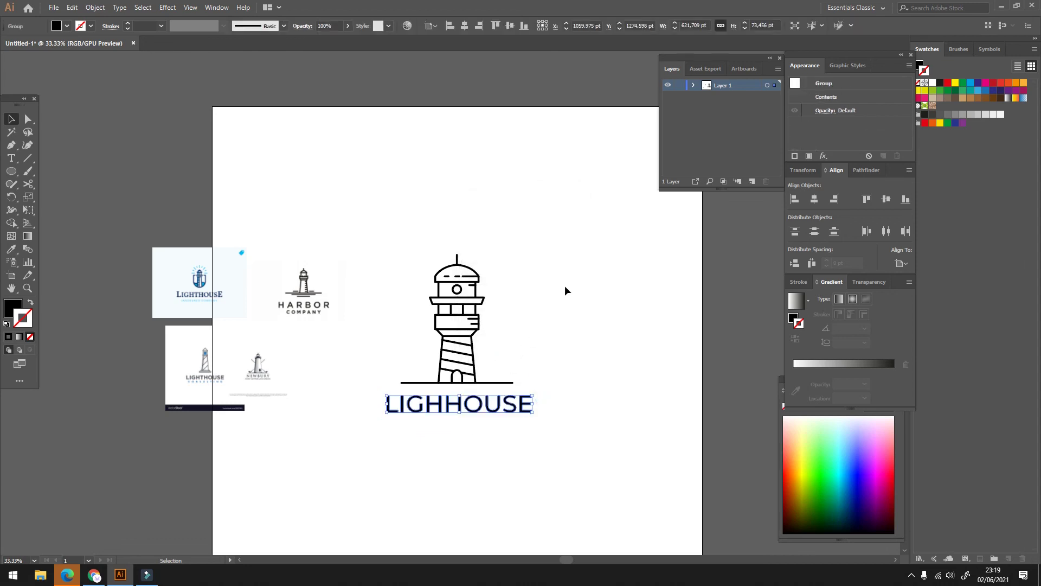
{"action": "left_click_drag", "start_coordinate": [567, 277], "coordinate": [472, 336]}
Marquee-select and delete the reference logo images to the left of the artboard
{"action": "left_click", "coordinate": [623, 280]}
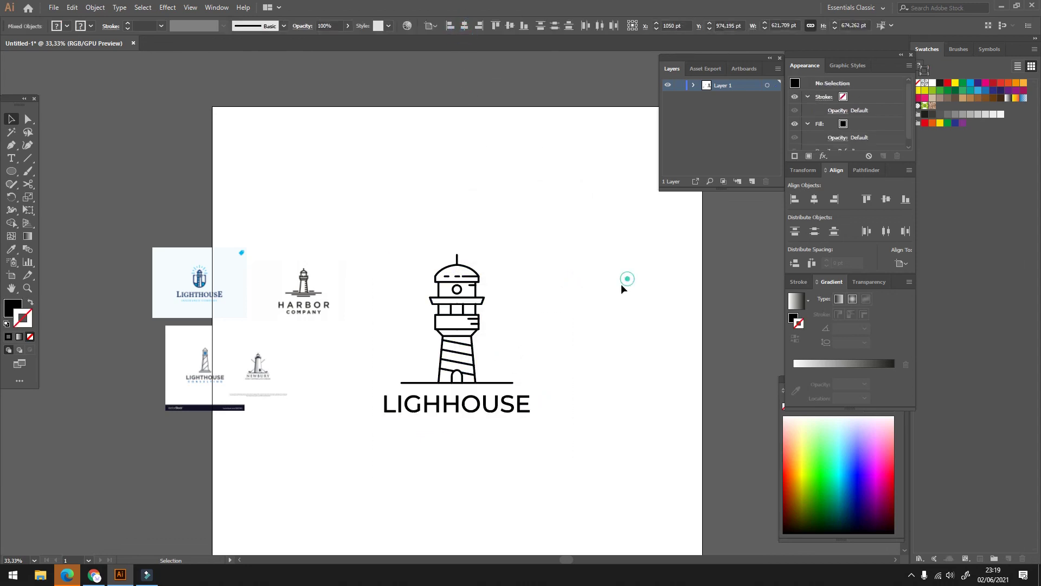
{"action": "scroll", "coordinate": [505, 342], "scroll_direction": "down", "scroll_amount": 1}
{"action": "scroll", "coordinate": [473, 321], "scroll_direction": "up", "scroll_amount": 1}
{"action": "left_click_drag", "start_coordinate": [263, 165], "coordinate": [97, 411]}
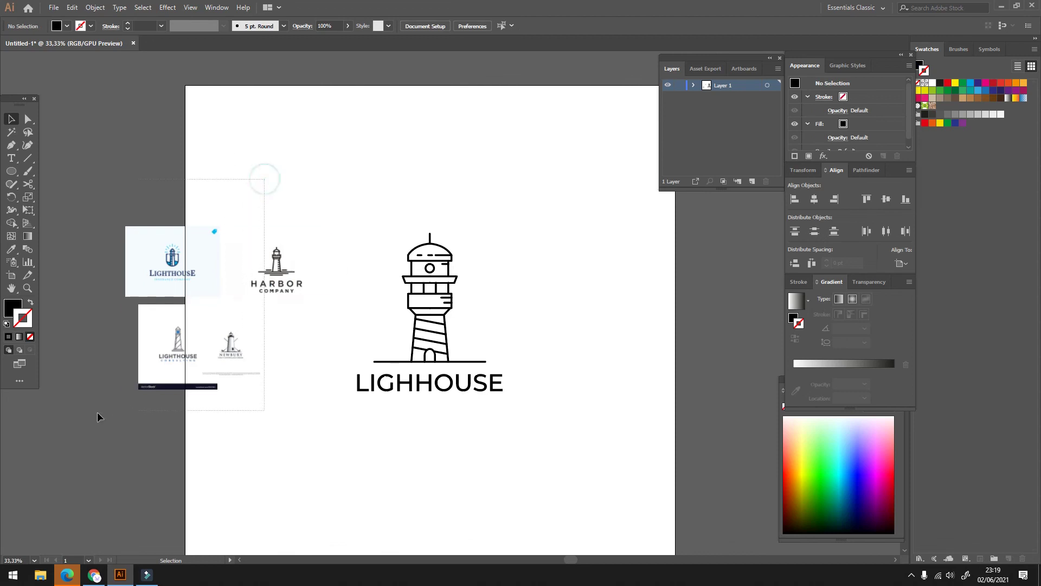
{"action": "key", "text": "Delete"}
{"action": "scroll", "coordinate": [96, 411], "scroll_direction": "down", "scroll_amount": 2}
{"action": "scroll", "coordinate": [222, 403], "scroll_direction": "up", "scroll_amount": 2}
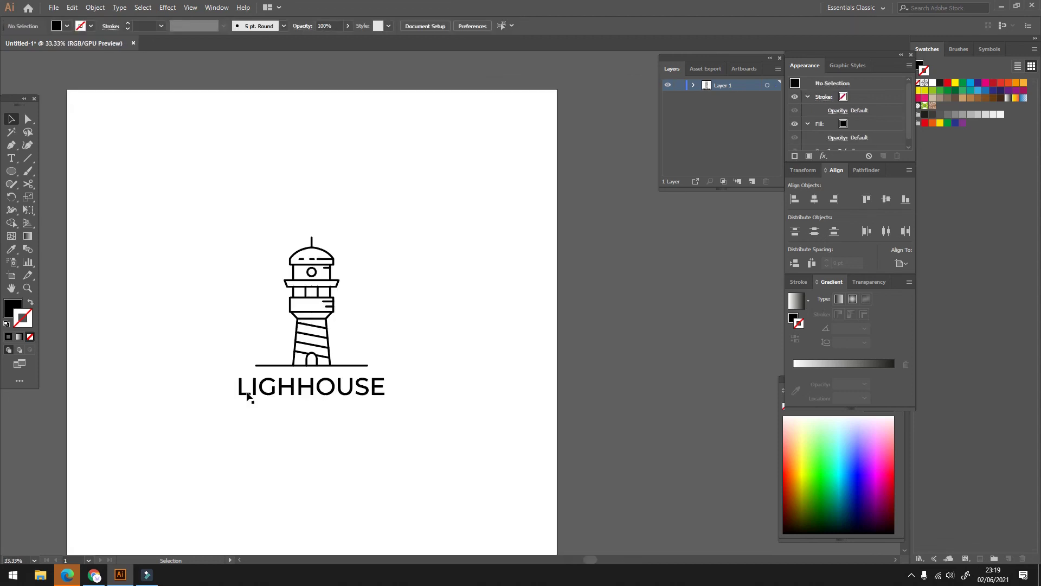